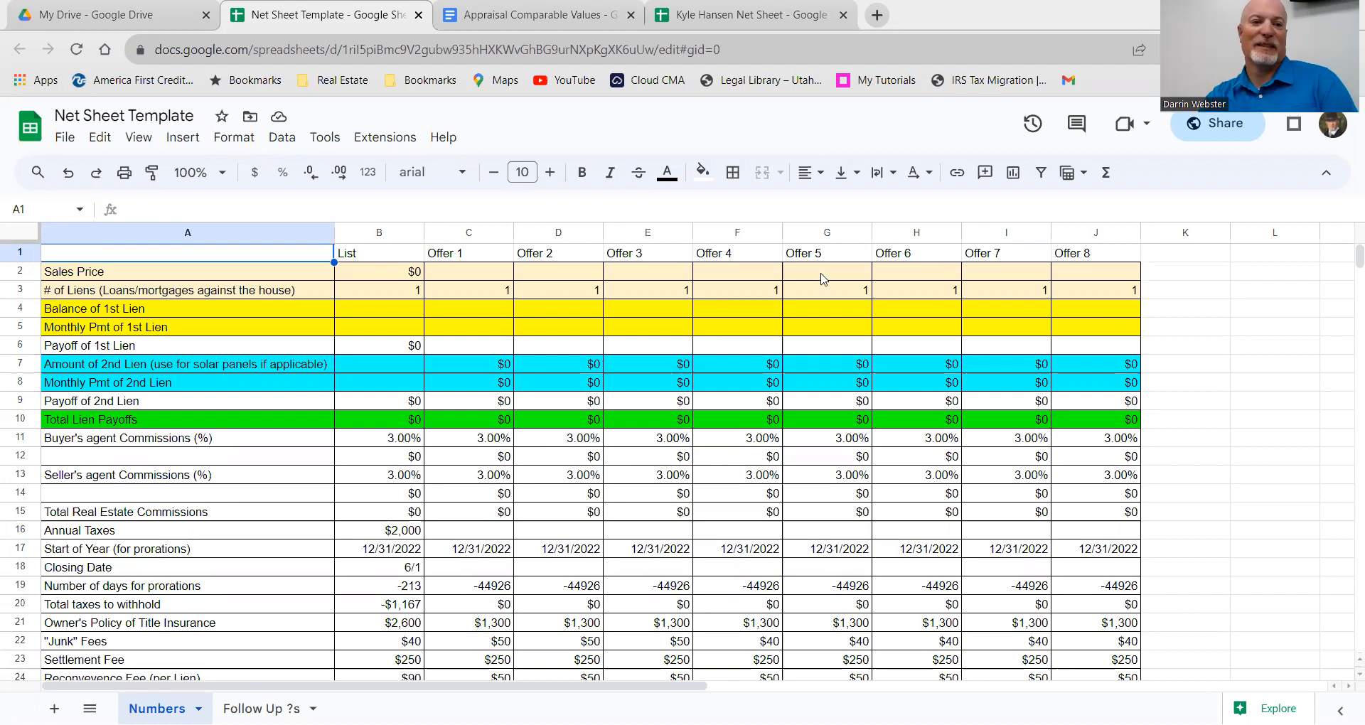
Step: Make a copy of the Net Sheet Template, titled with the client's name followed by 'Net Sheet'
{"action": "left_click", "coordinate": [66, 137]}
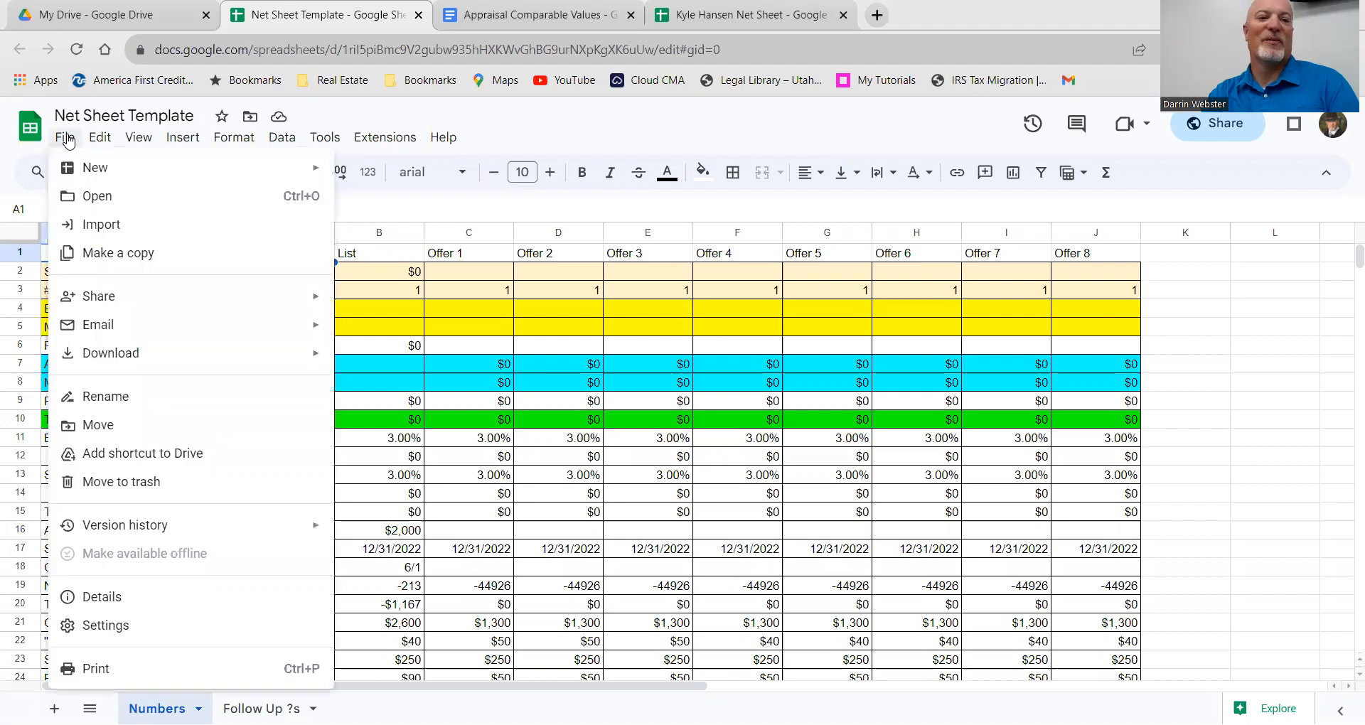
{"action": "left_click", "coordinate": [125, 264]}
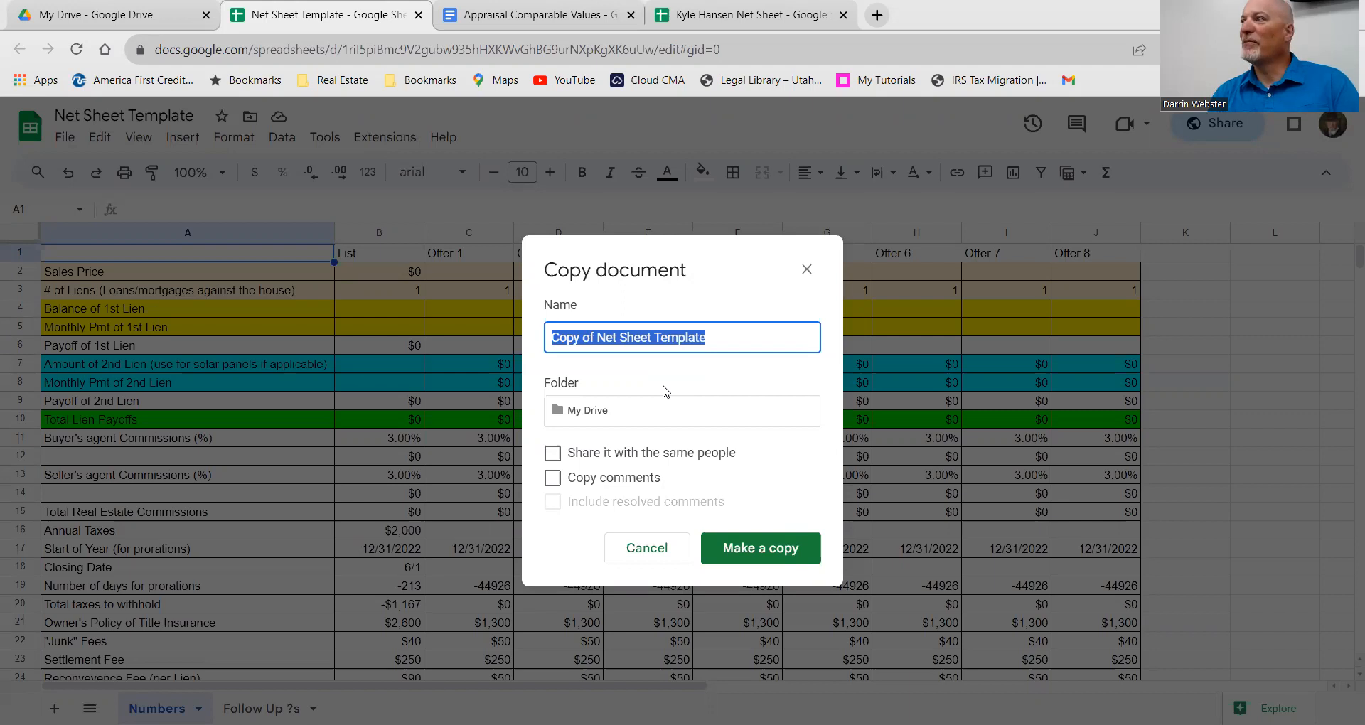
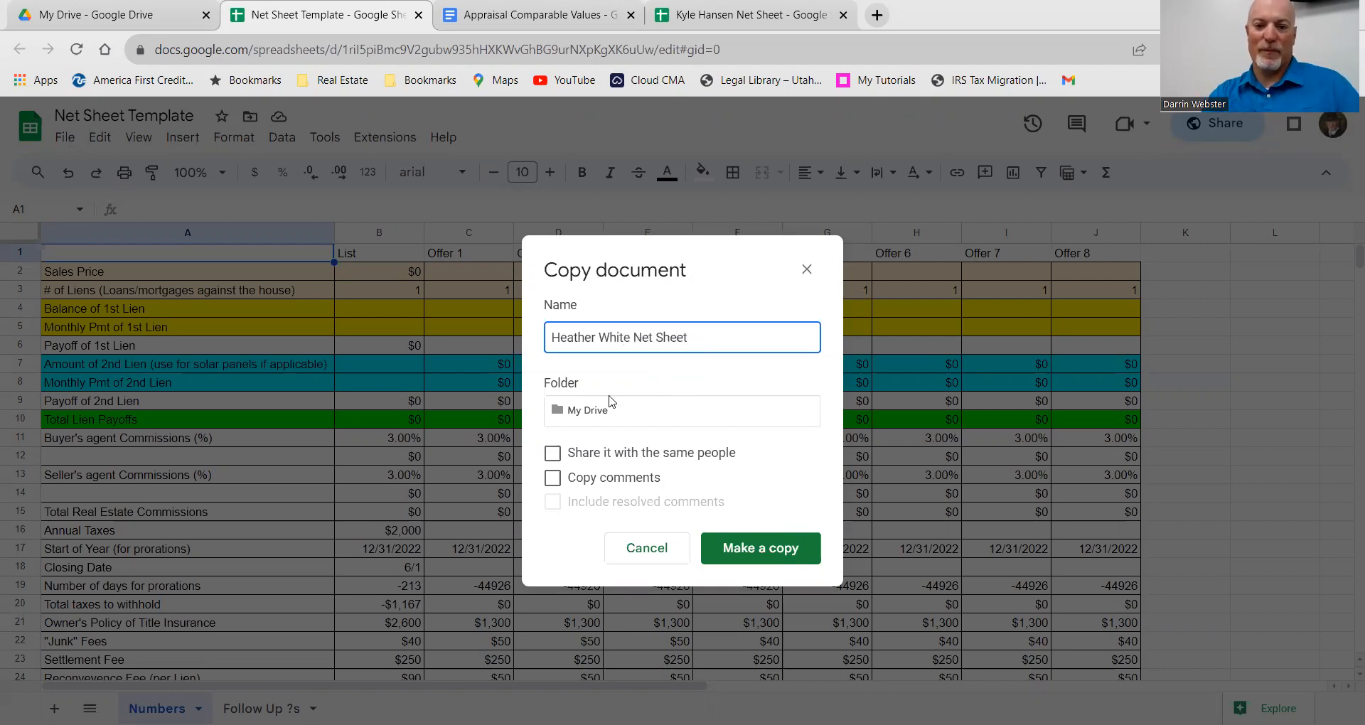
{"action": "left_click", "coordinate": [756, 560]}
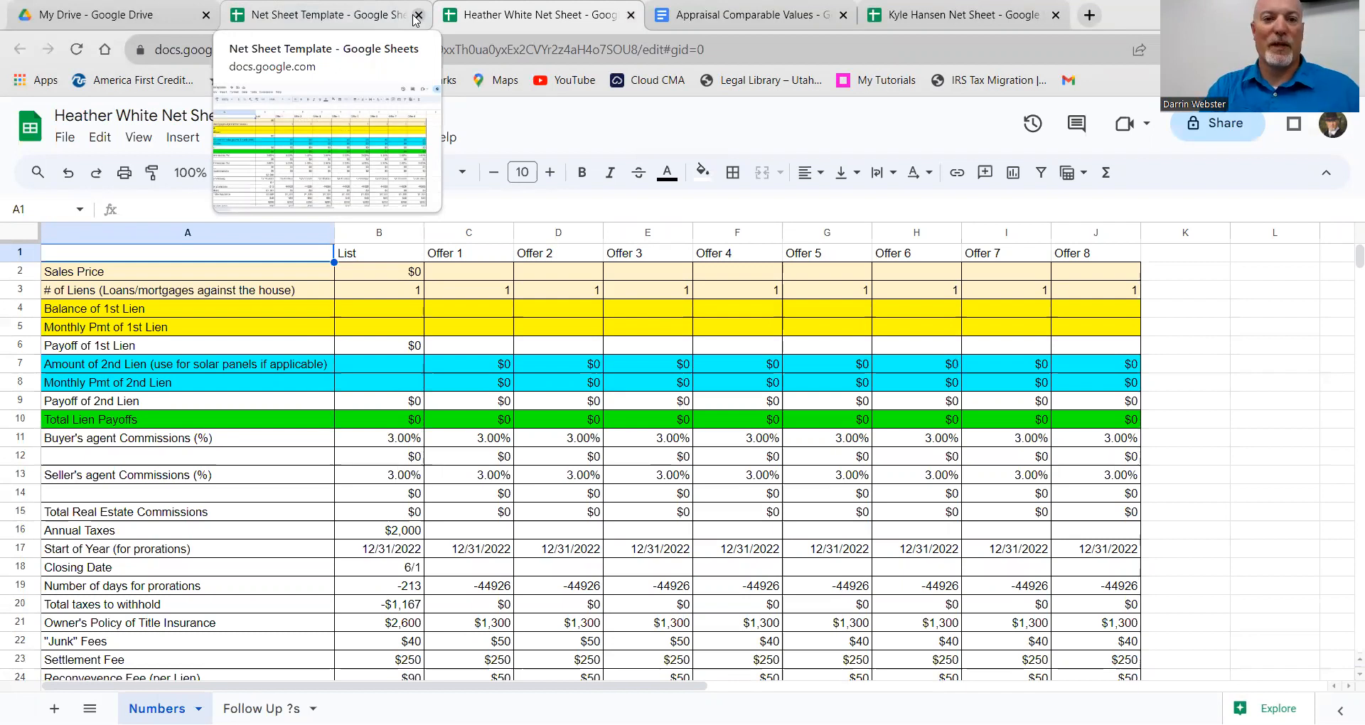
Step: Close the original template tab and bring up sharing options for the new copy
{"action": "left_click", "coordinate": [417, 14]}
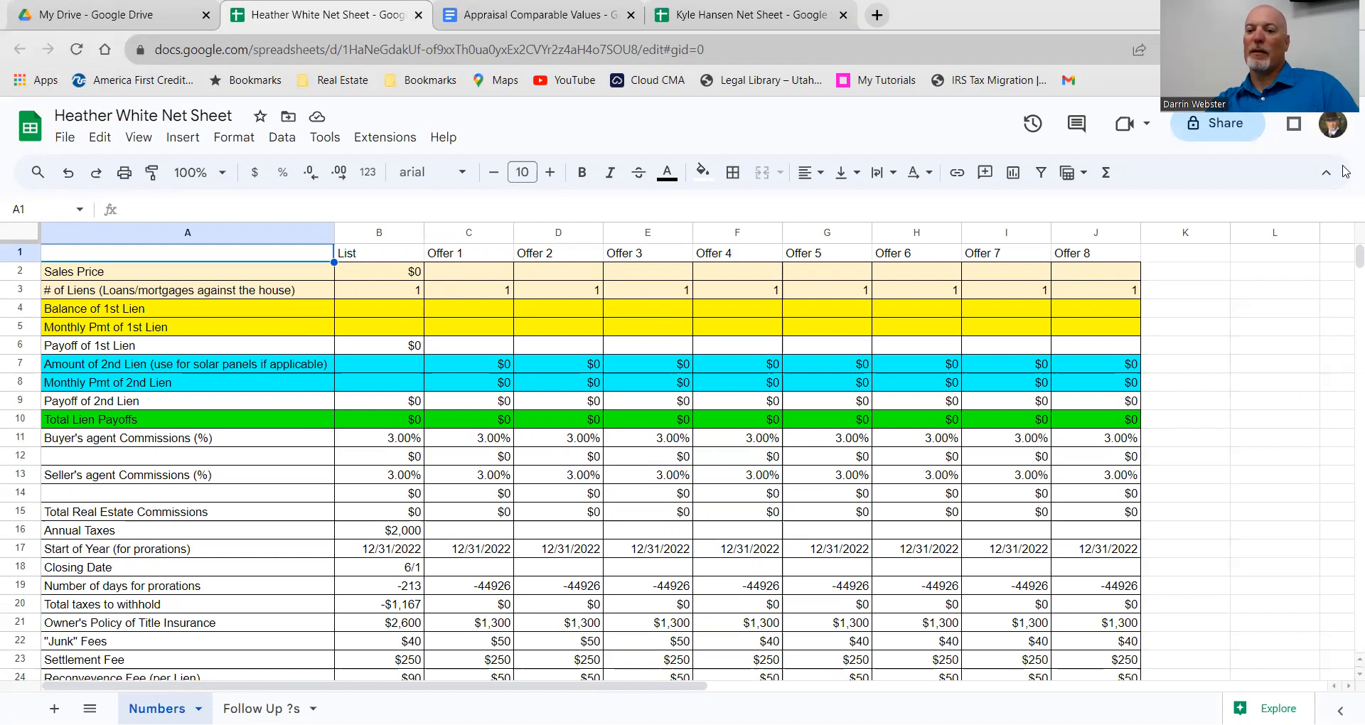
{"action": "left_click", "coordinate": [1201, 122]}
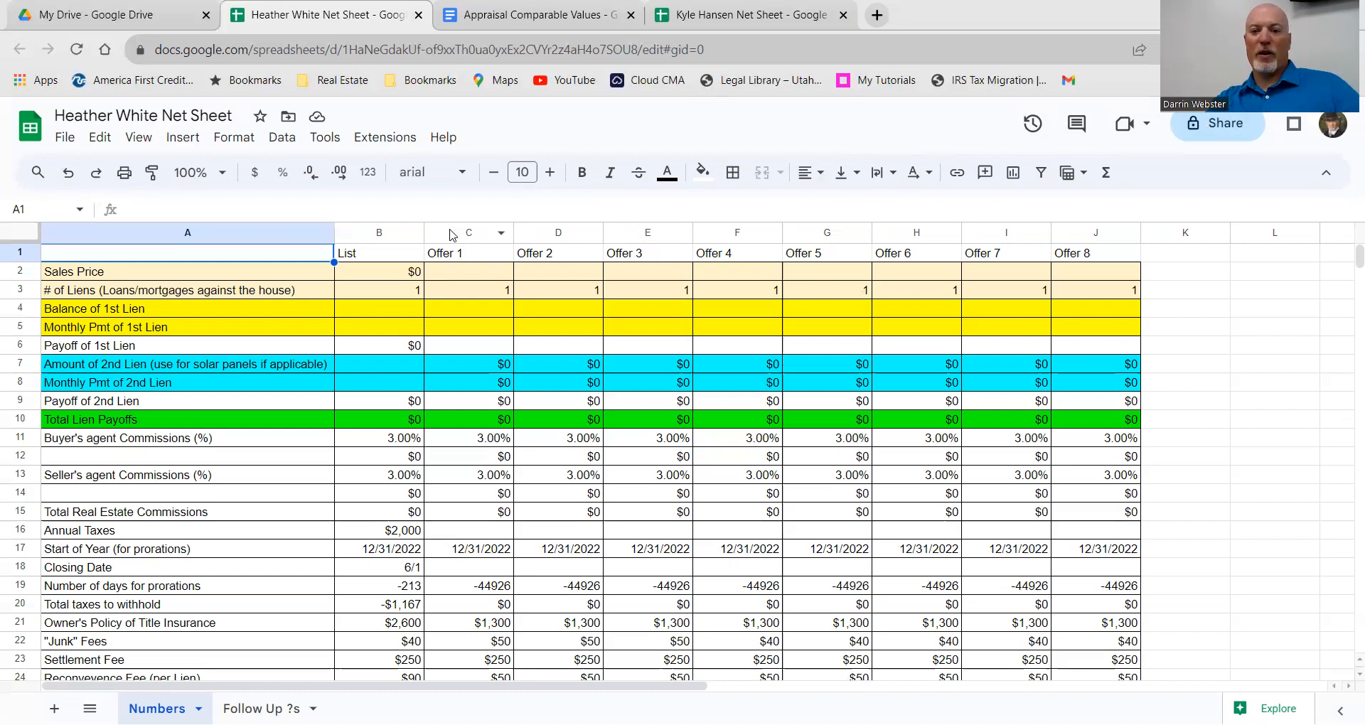
{"action": "left_click", "coordinate": [399, 294]}
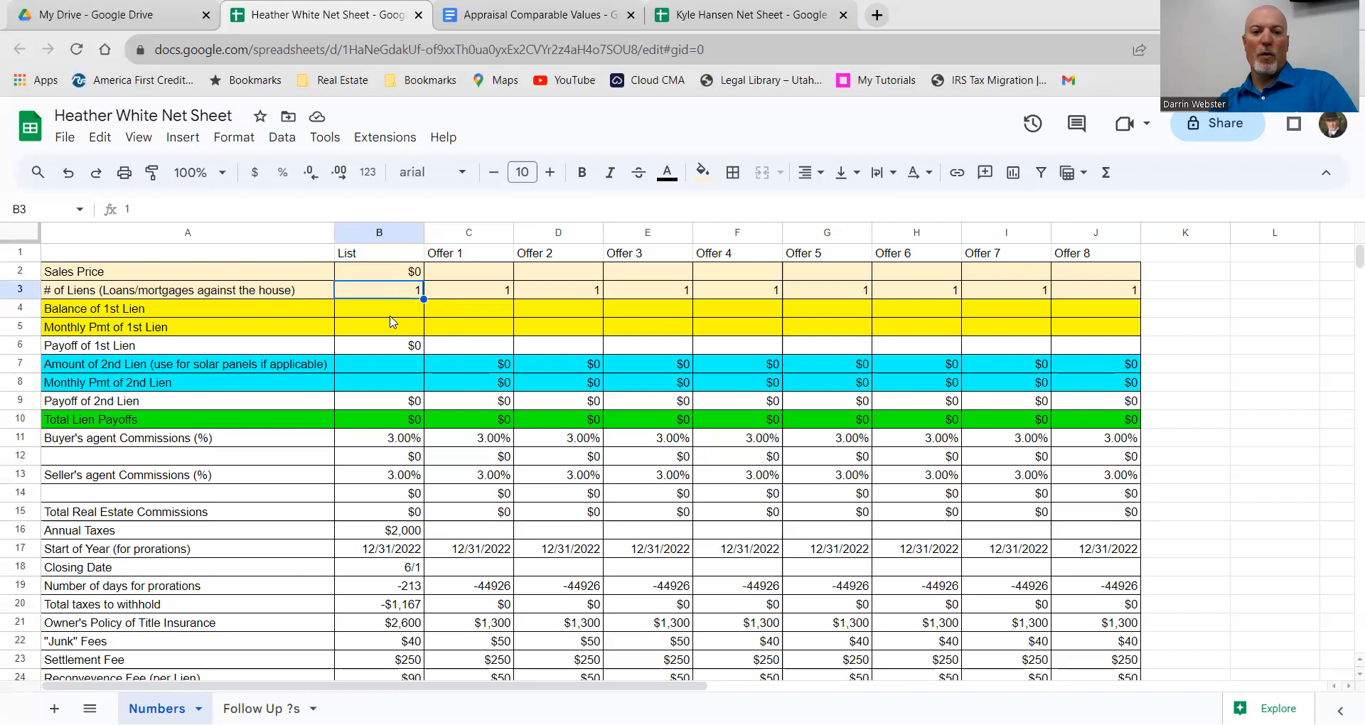
Step: Accidentally move B4 onto B5 and enter 257,952 in B5
{"action": "left_click", "coordinate": [385, 311]}
{"action": "left_click_drag", "start_coordinate": [387, 316], "coordinate": [382, 326]}
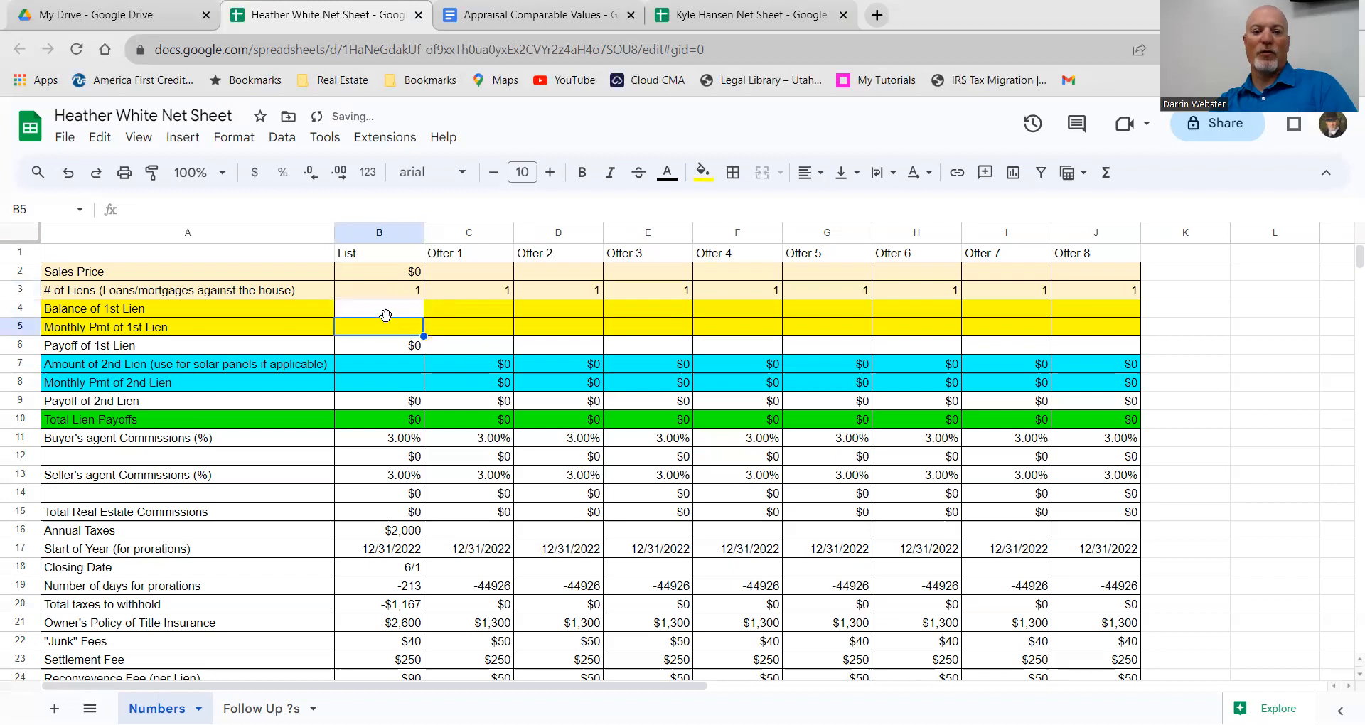
{"action": "key", "text": "ctrl+c"}
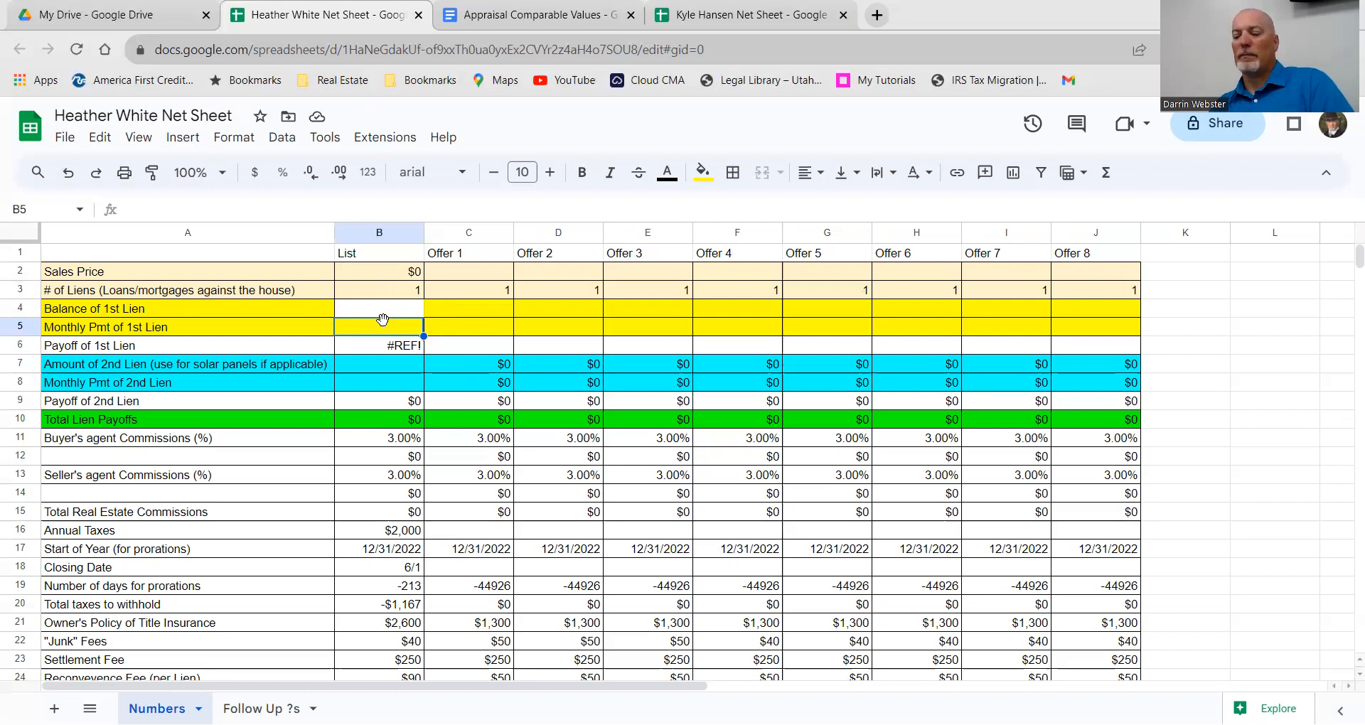
{"action": "type", "text": "25"}
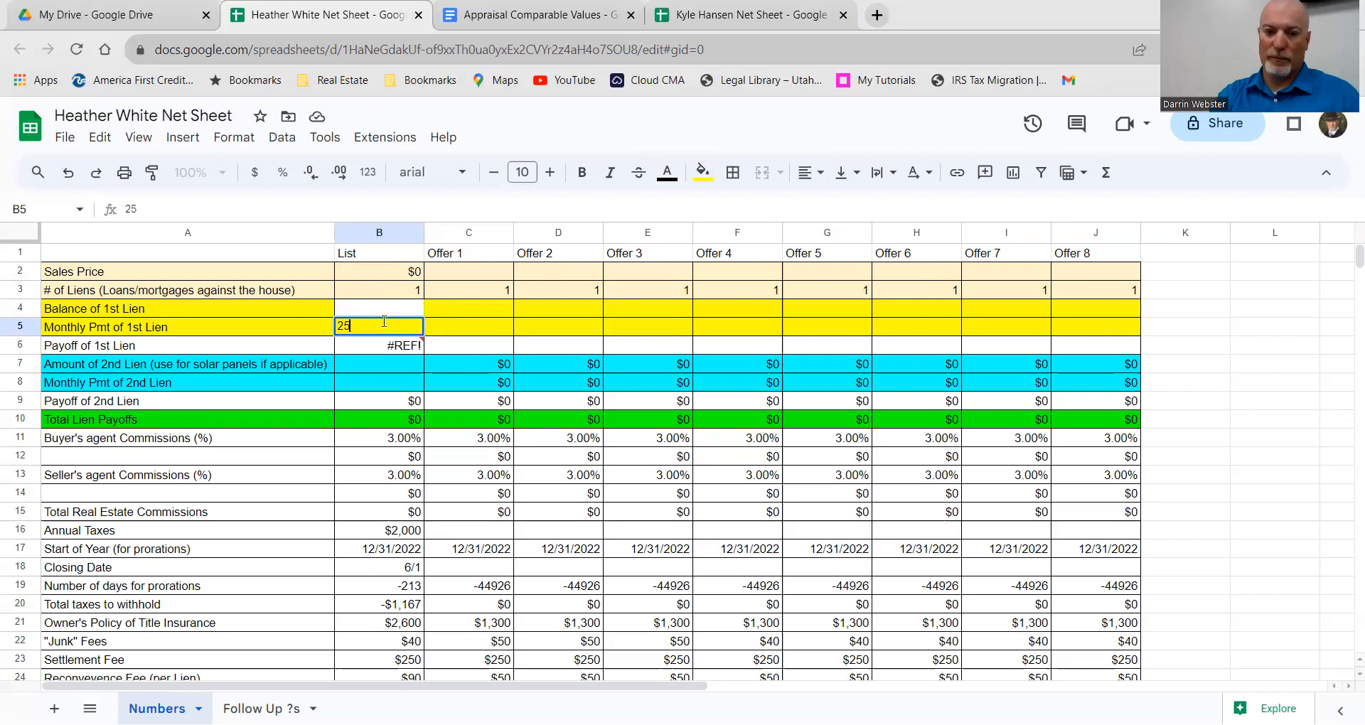
{"action": "type", "text": "7,"}
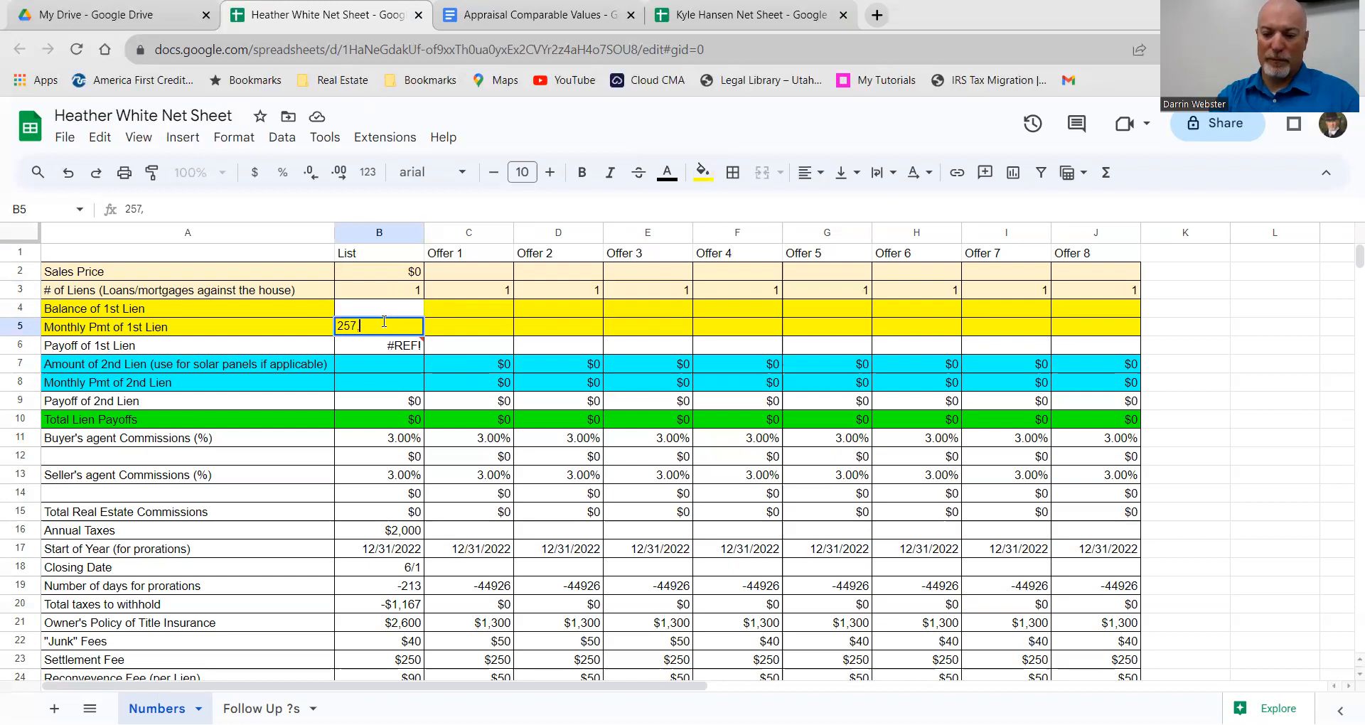
{"action": "type", "text": "951"}
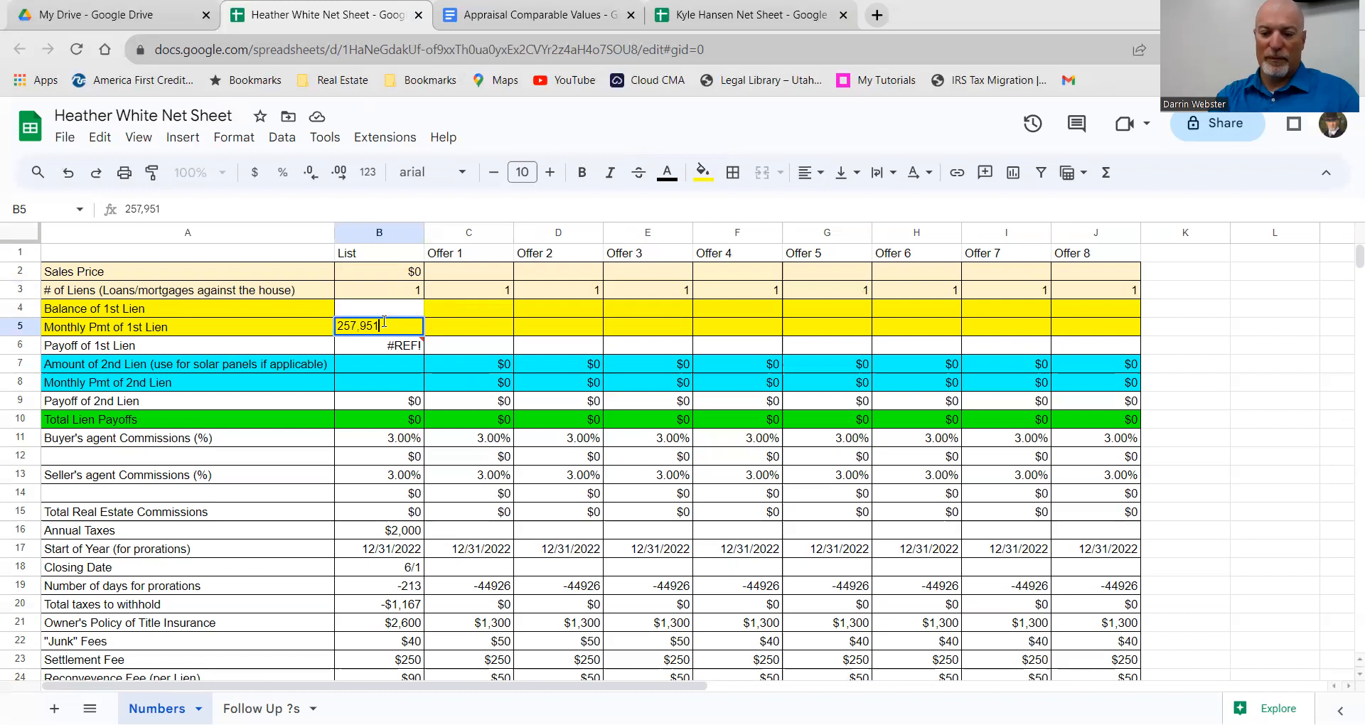
{"action": "key", "text": "BackSpace"}
{"action": "type", "text": "2"}
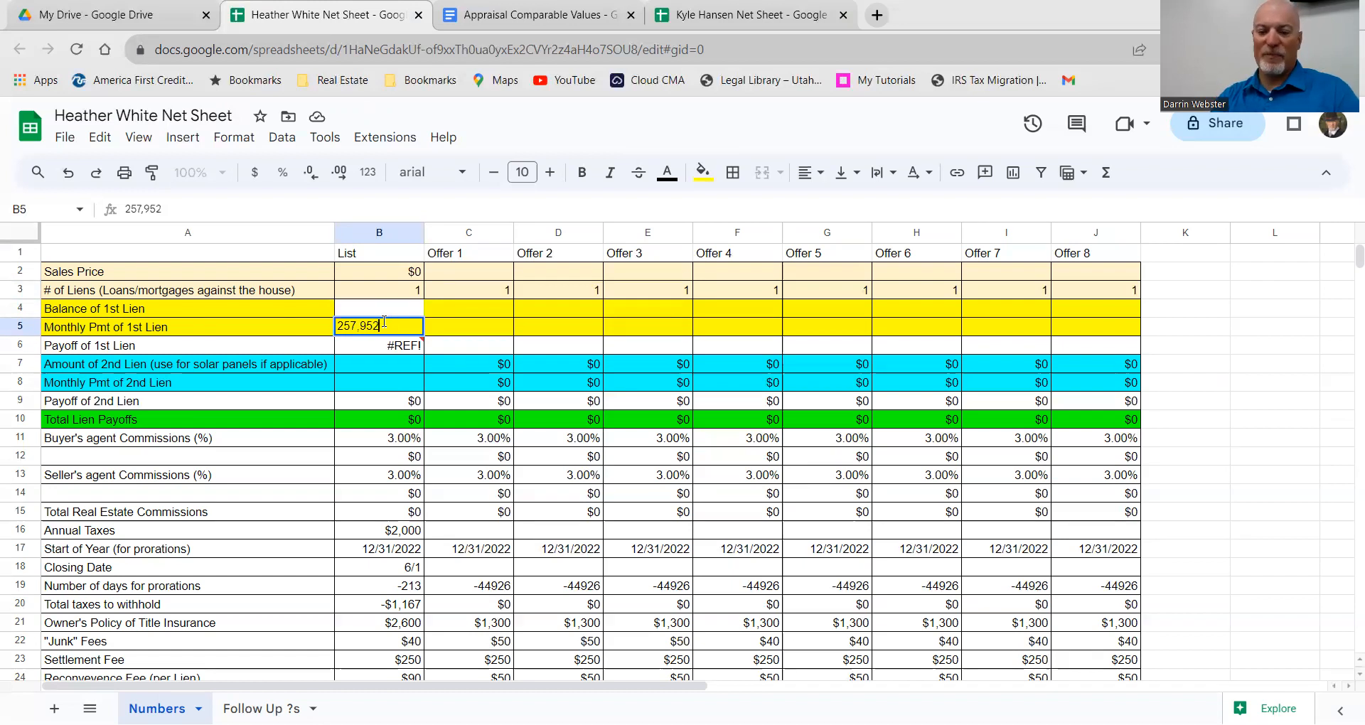
{"action": "key", "text": "Return"}
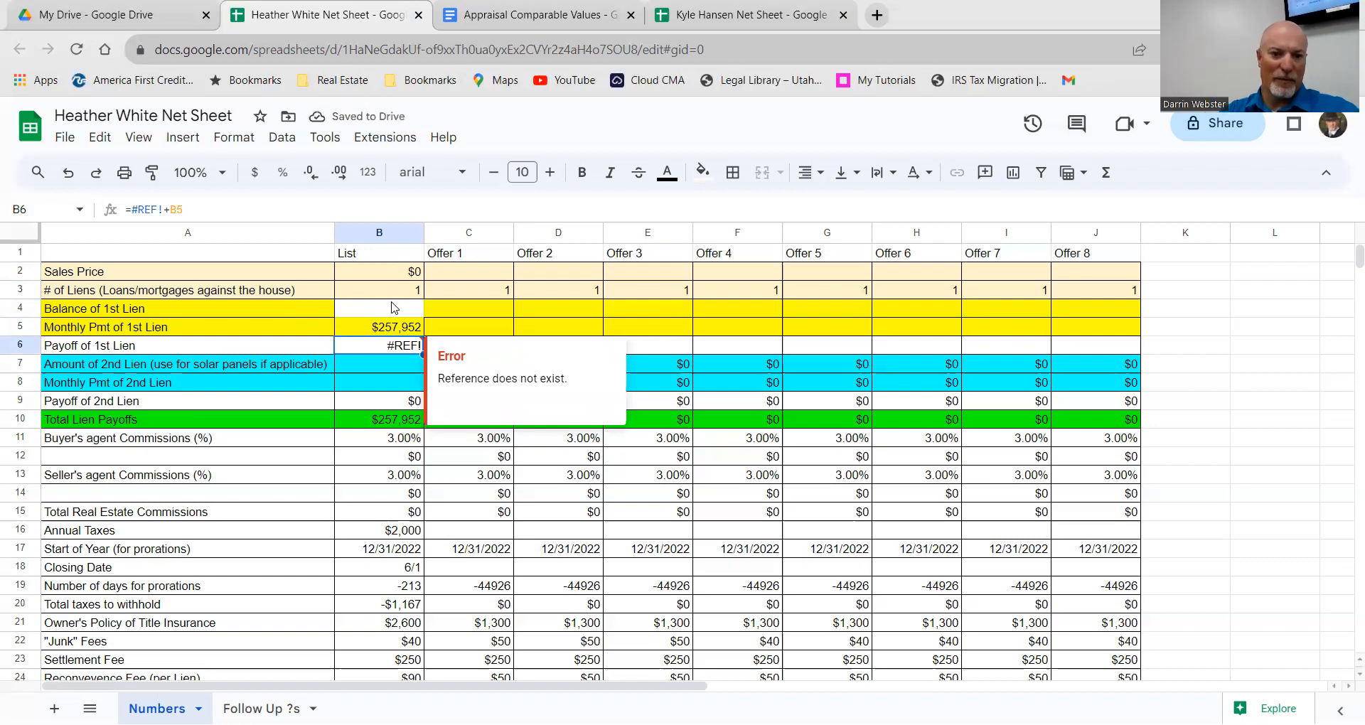
Step: Clear the amount from B5 and enter 257,954 as the Balance of 1st Lien in B4
{"action": "left_click", "coordinate": [395, 309]}
{"action": "double_click", "coordinate": [418, 324]}
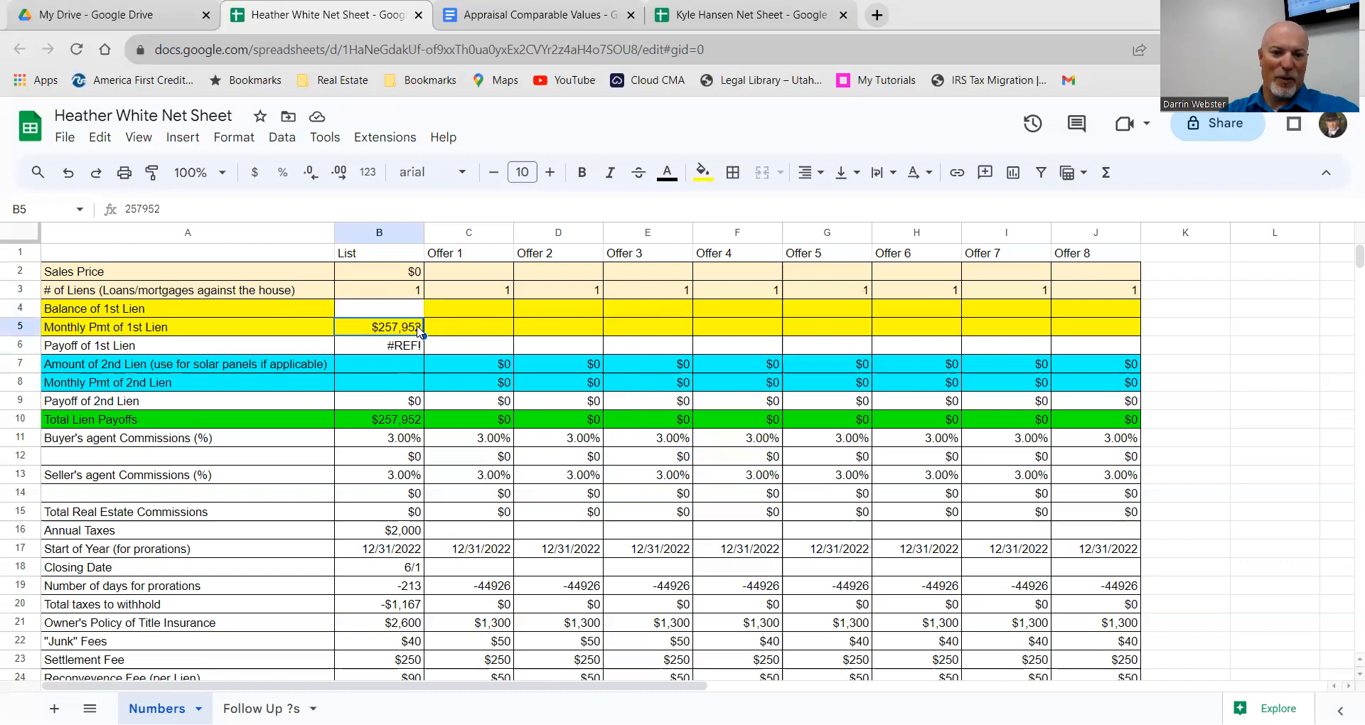
{"action": "key", "text": "BackSpace"}
{"action": "key", "text": "BackSpace"}
{"action": "key", "text": "BackSpace"}
{"action": "key", "text": "BackSpace"}
{"action": "key", "text": "BackSpace"}
{"action": "key", "text": "BackSpace"}
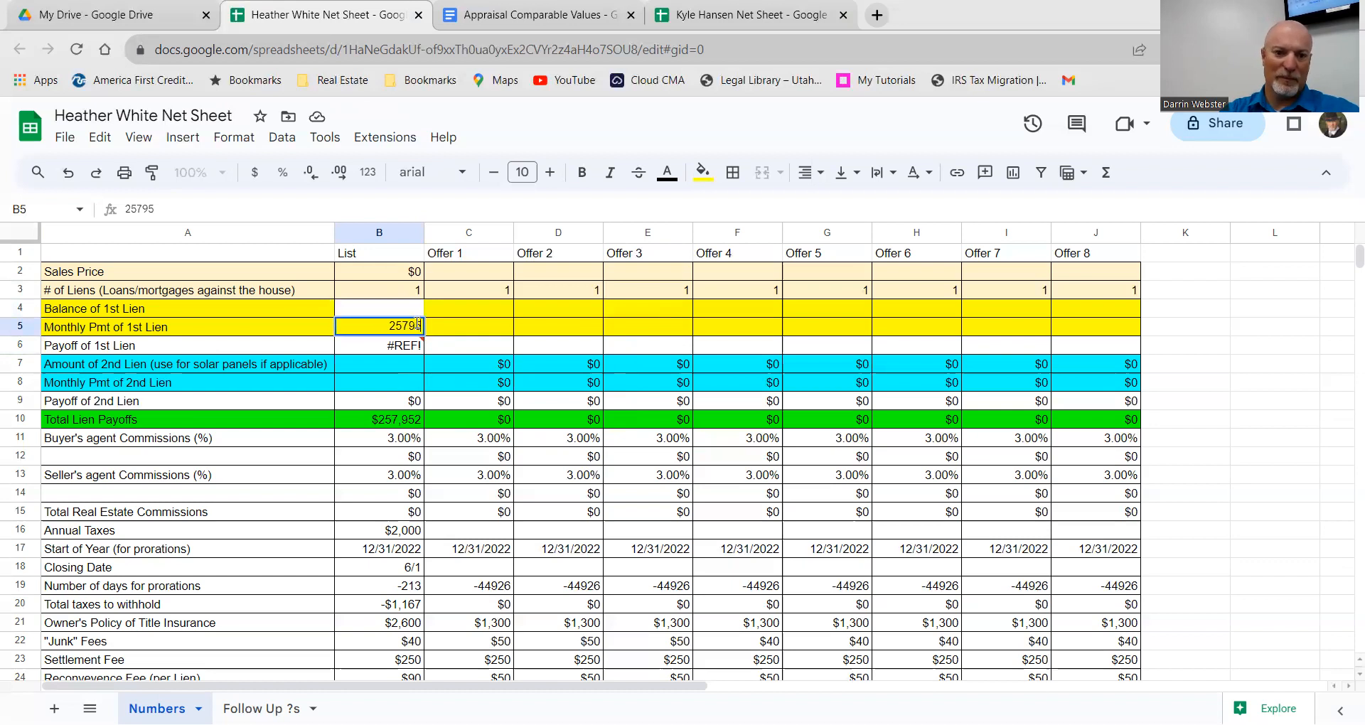
{"action": "double_click", "coordinate": [370, 306]}
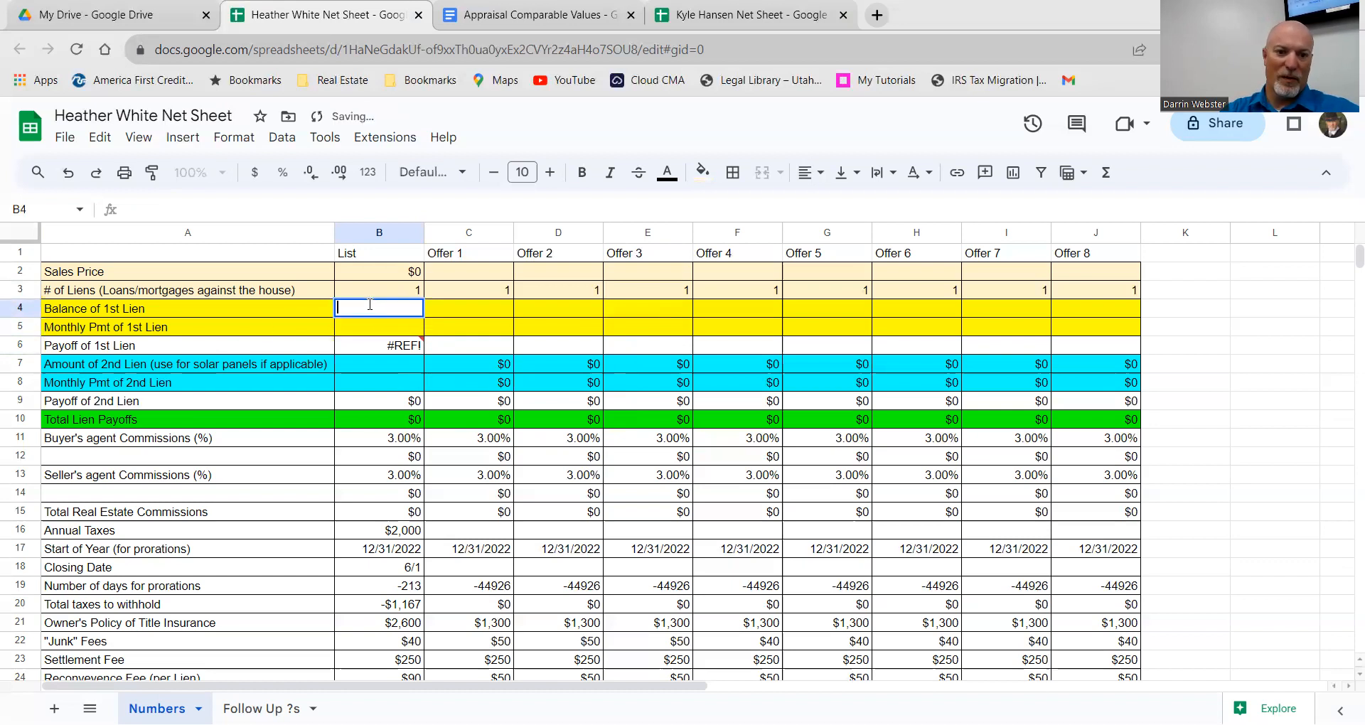
{"action": "type", "text": "257,"}
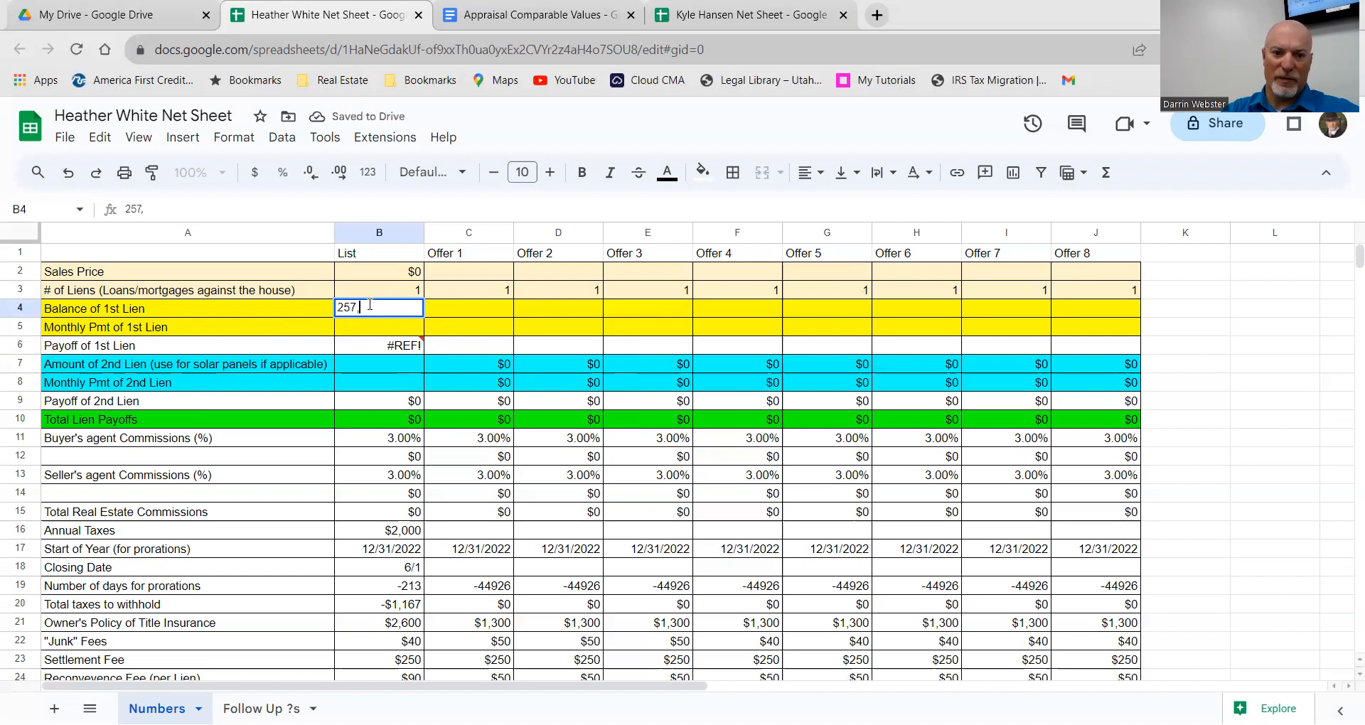
{"action": "type", "text": "954"}
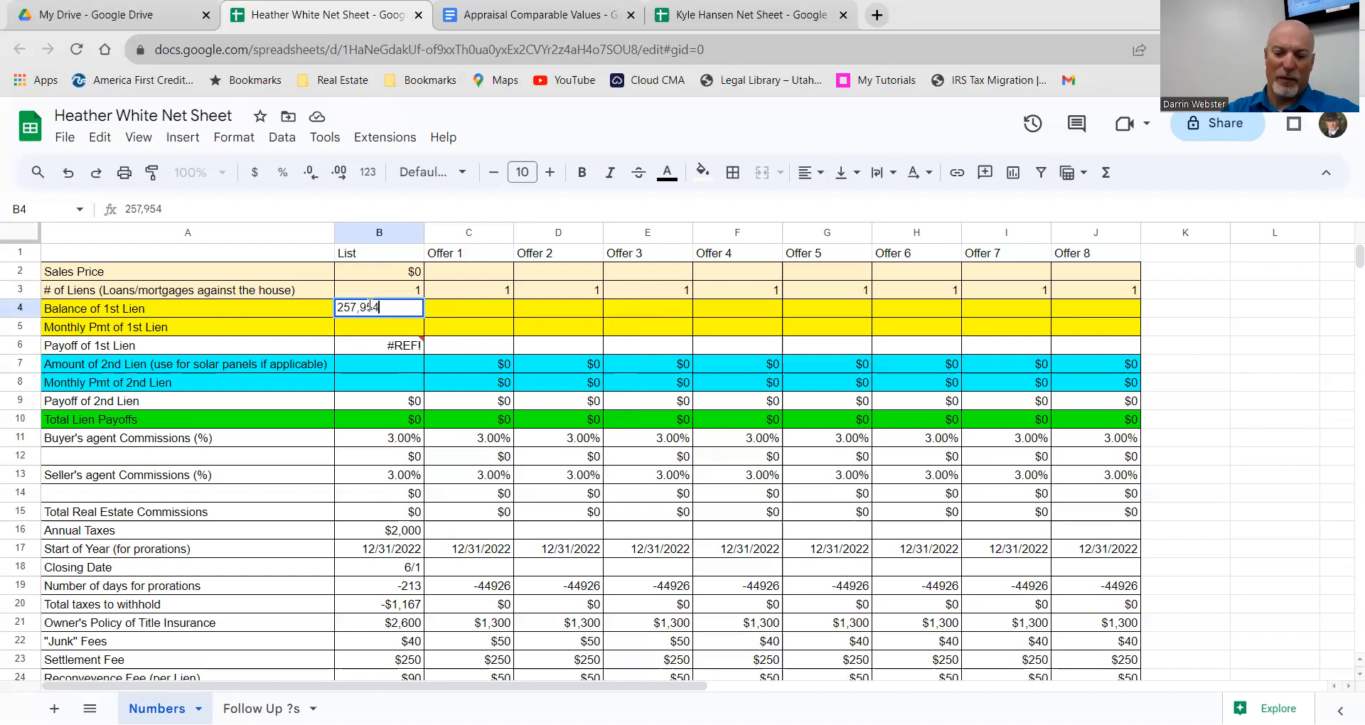
{"action": "key", "text": "Return"}
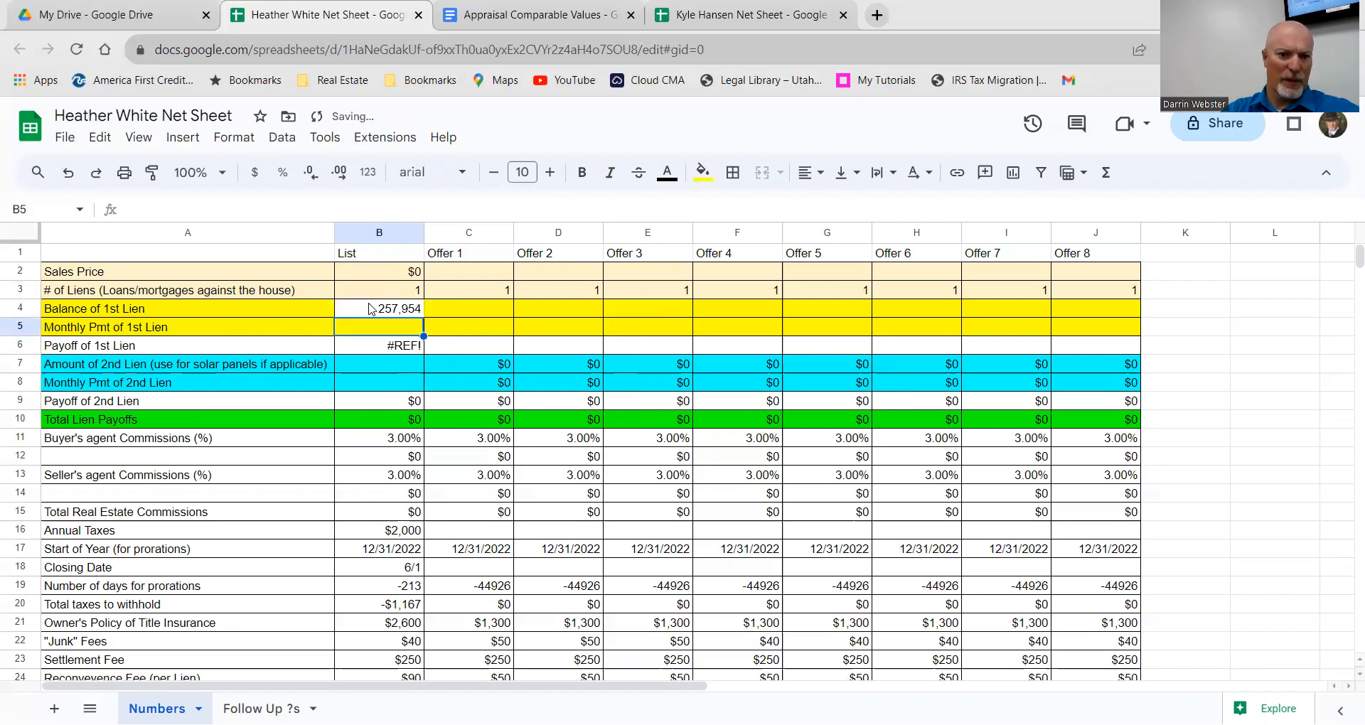
Step: Undo the earlier edits to restore the layout, then set the B4 first lien balance to 258,000
{"action": "left_click", "coordinate": [68, 175]}
{"action": "left_click", "coordinate": [69, 175]}
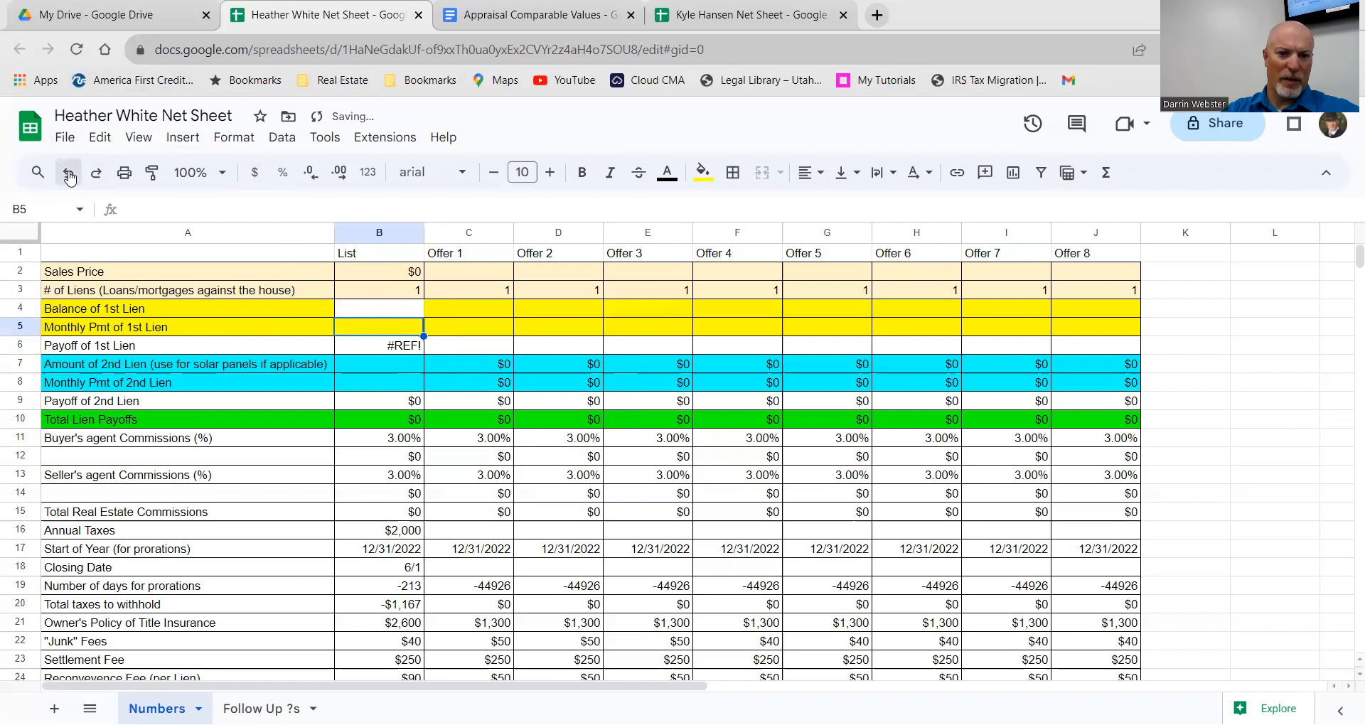
{"action": "left_click", "coordinate": [69, 175]}
{"action": "left_click", "coordinate": [393, 308]}
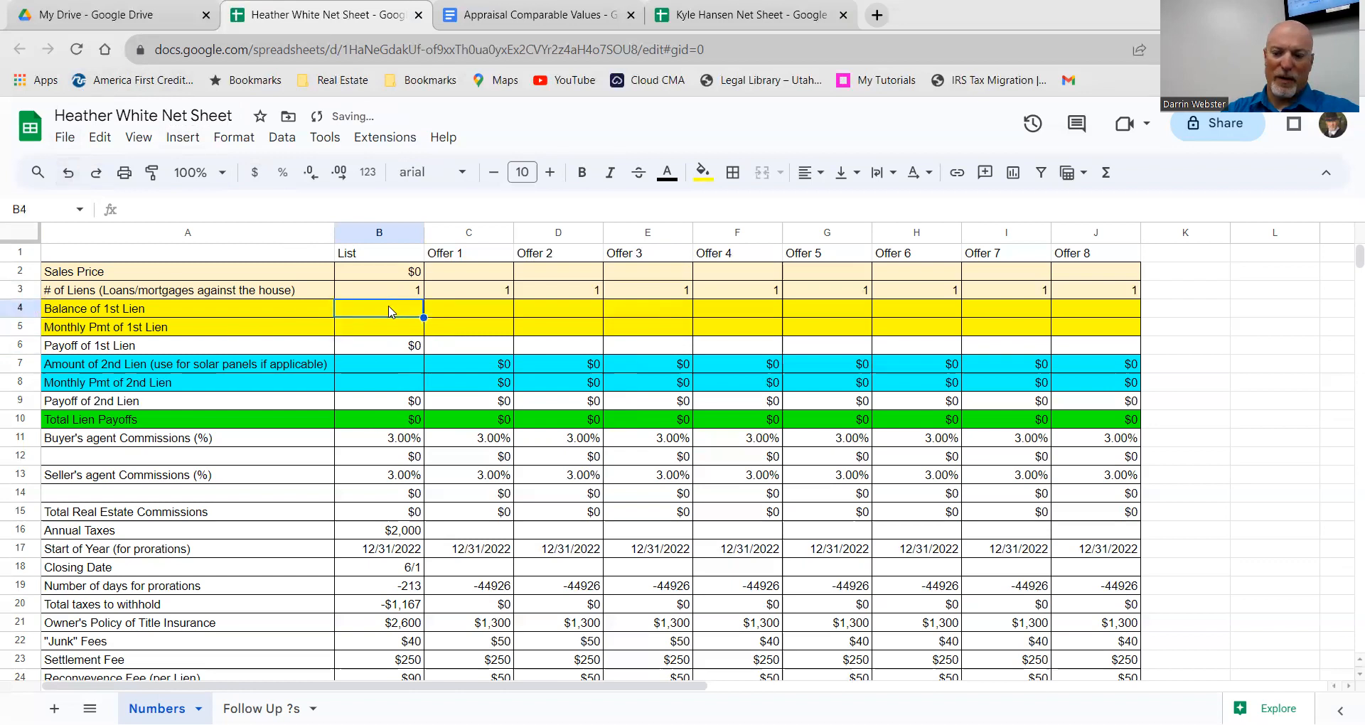
{"action": "type", "text": "2857"}
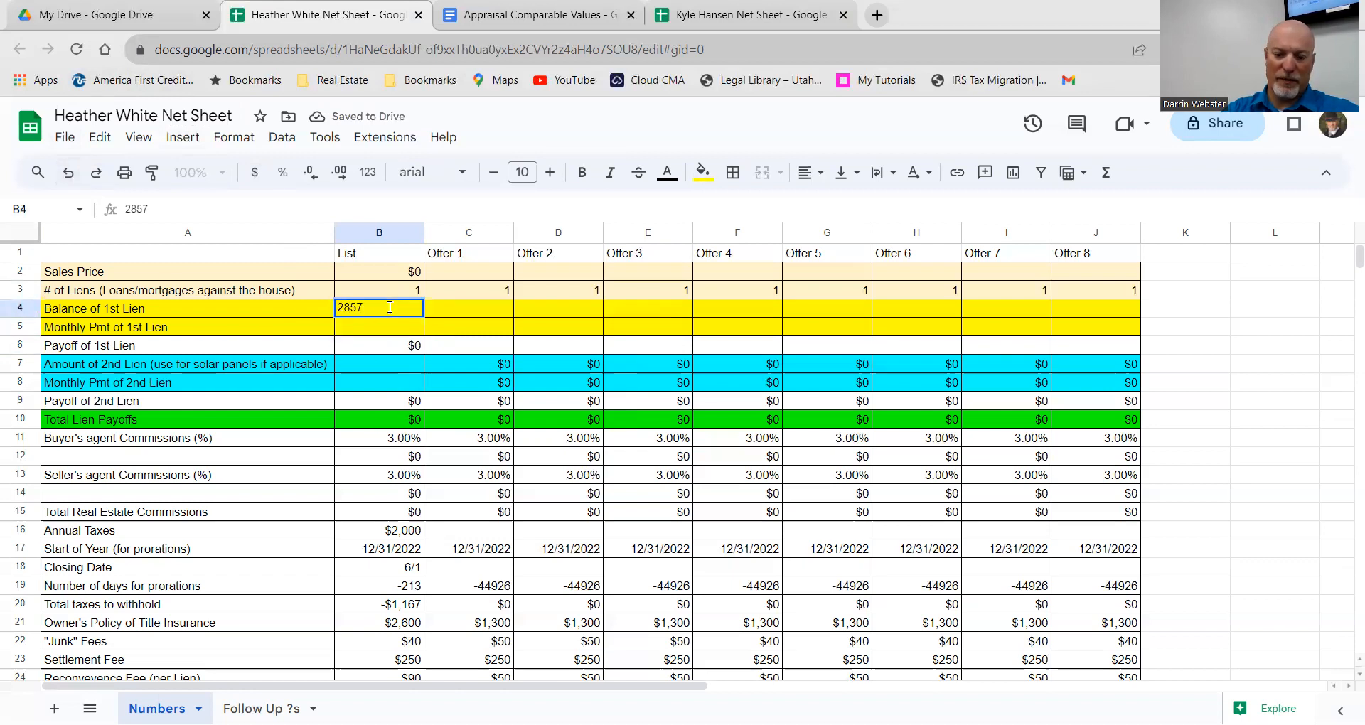
{"action": "key", "text": "BackSpace"}
{"action": "key", "text": "BackSpace"}
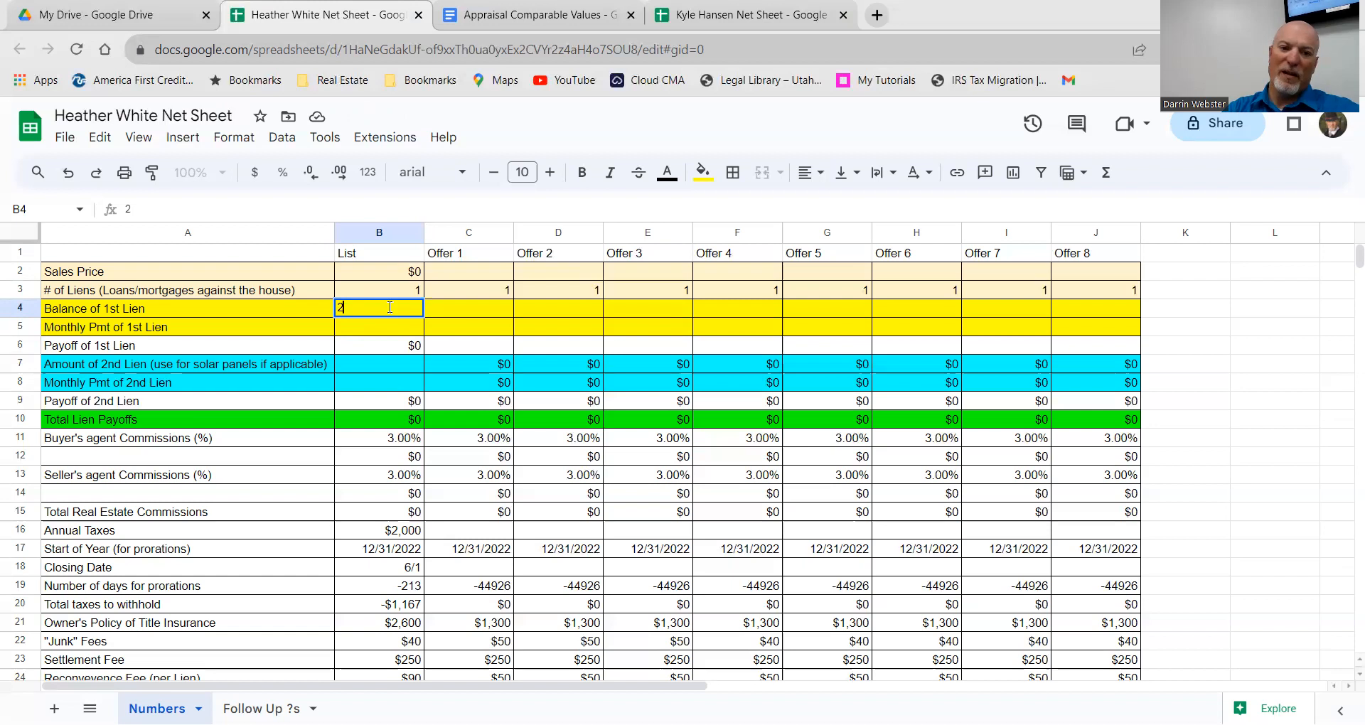
{"action": "type", "text": "58"}
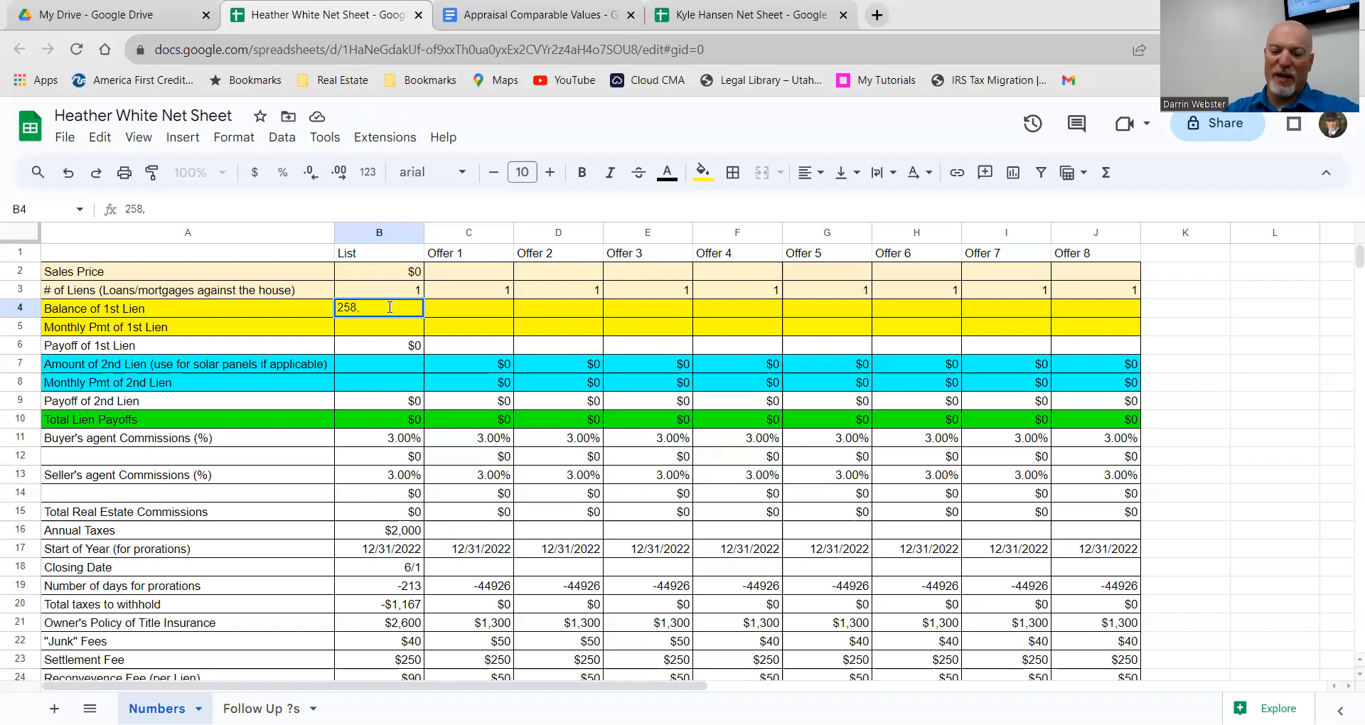
{"action": "type", "text": ",000"}
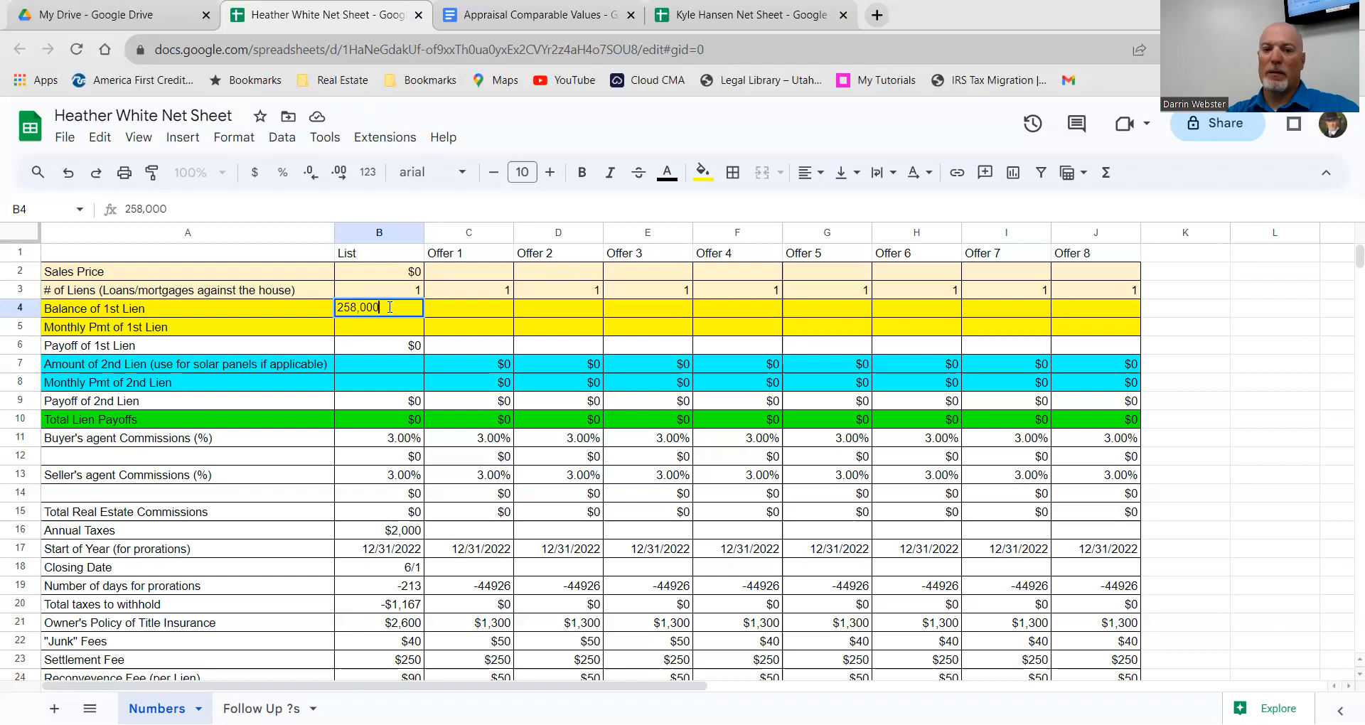
{"action": "key", "text": "Return"}
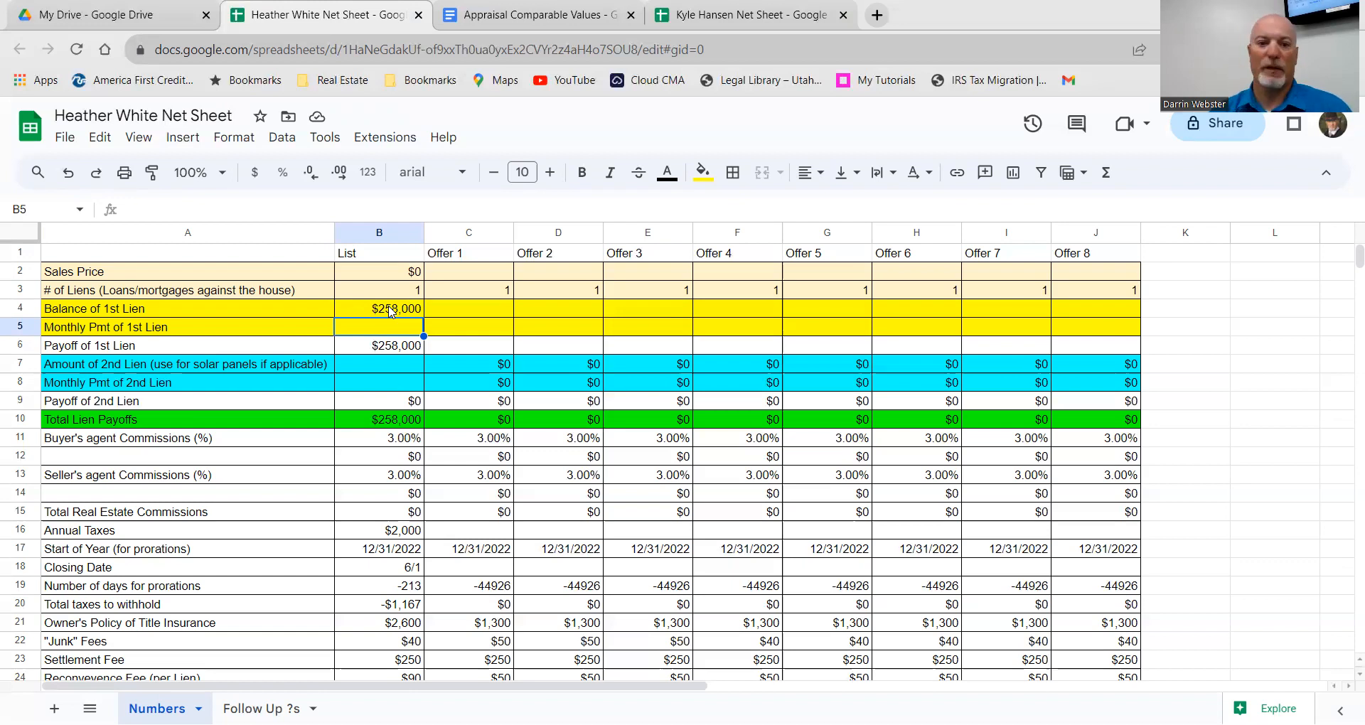
{"action": "left_click", "coordinate": [401, 368]}
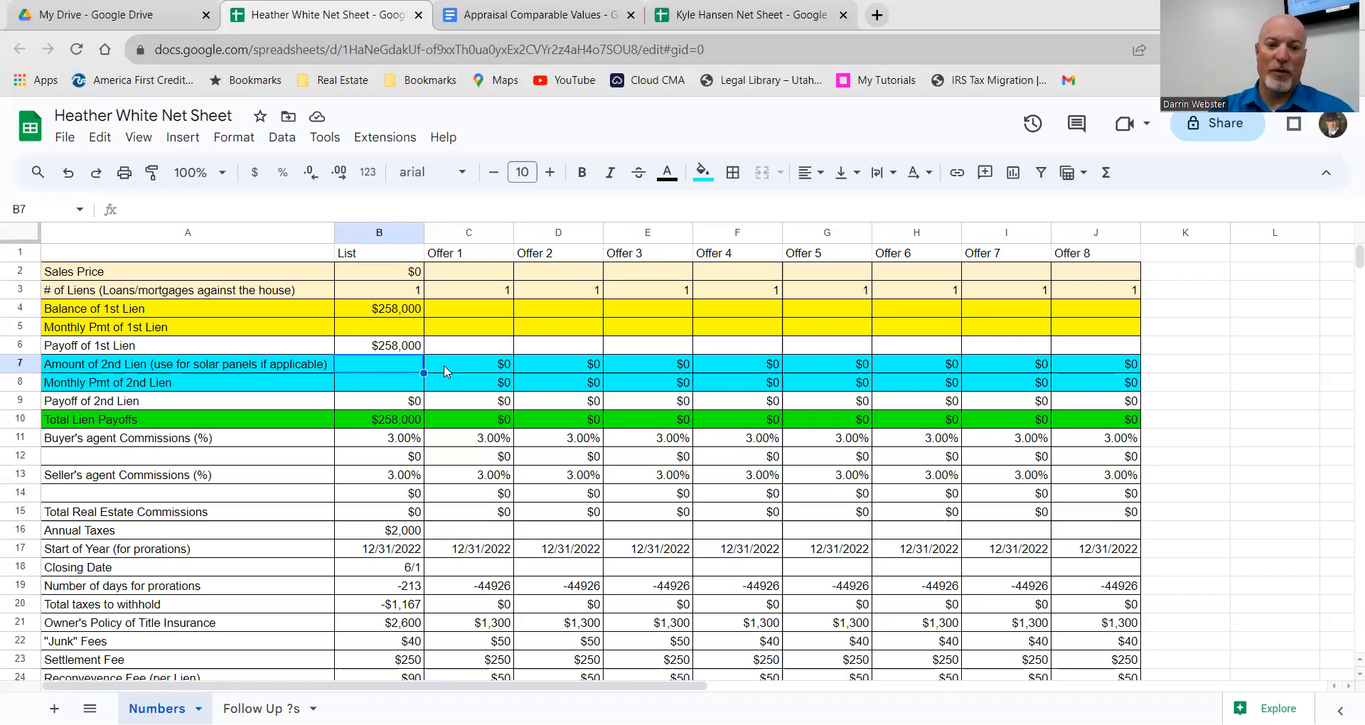
Step: Enter 0 as the Amount of 2nd Lien in B7
{"action": "type", "text": "0"}
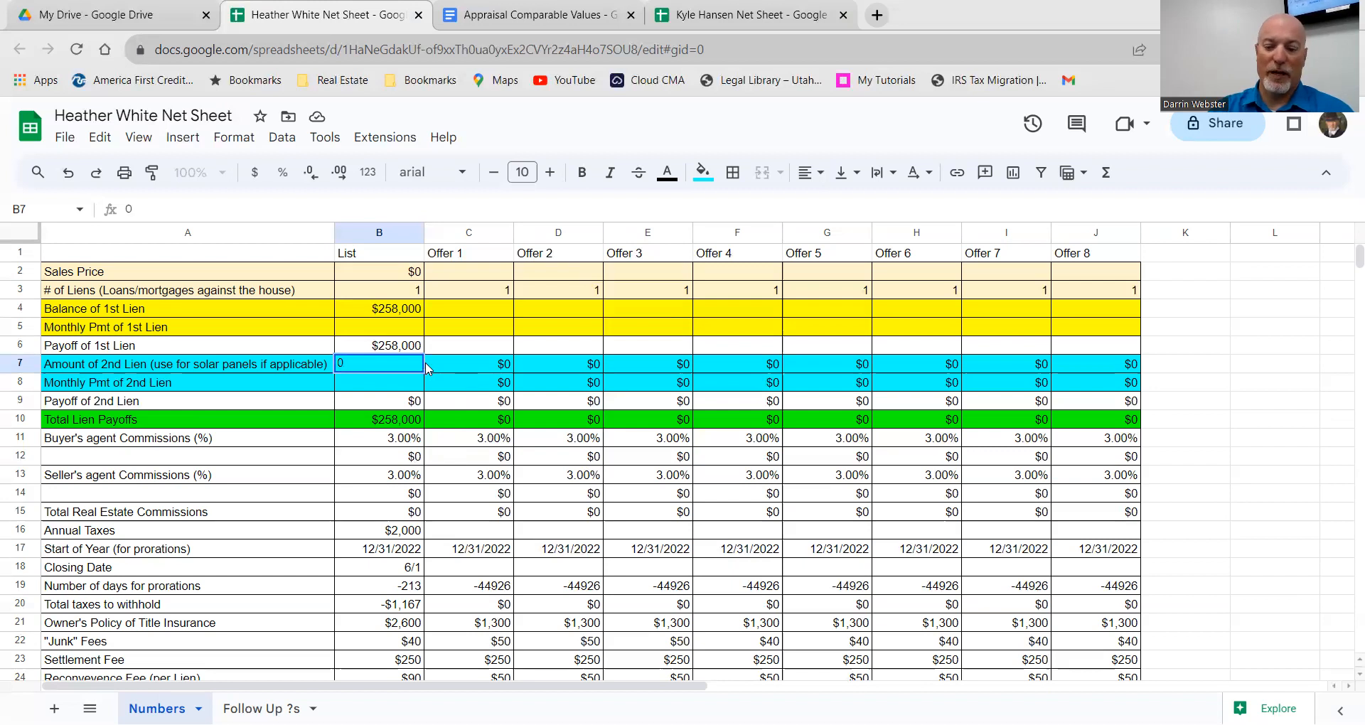
{"action": "key", "text": "Return"}
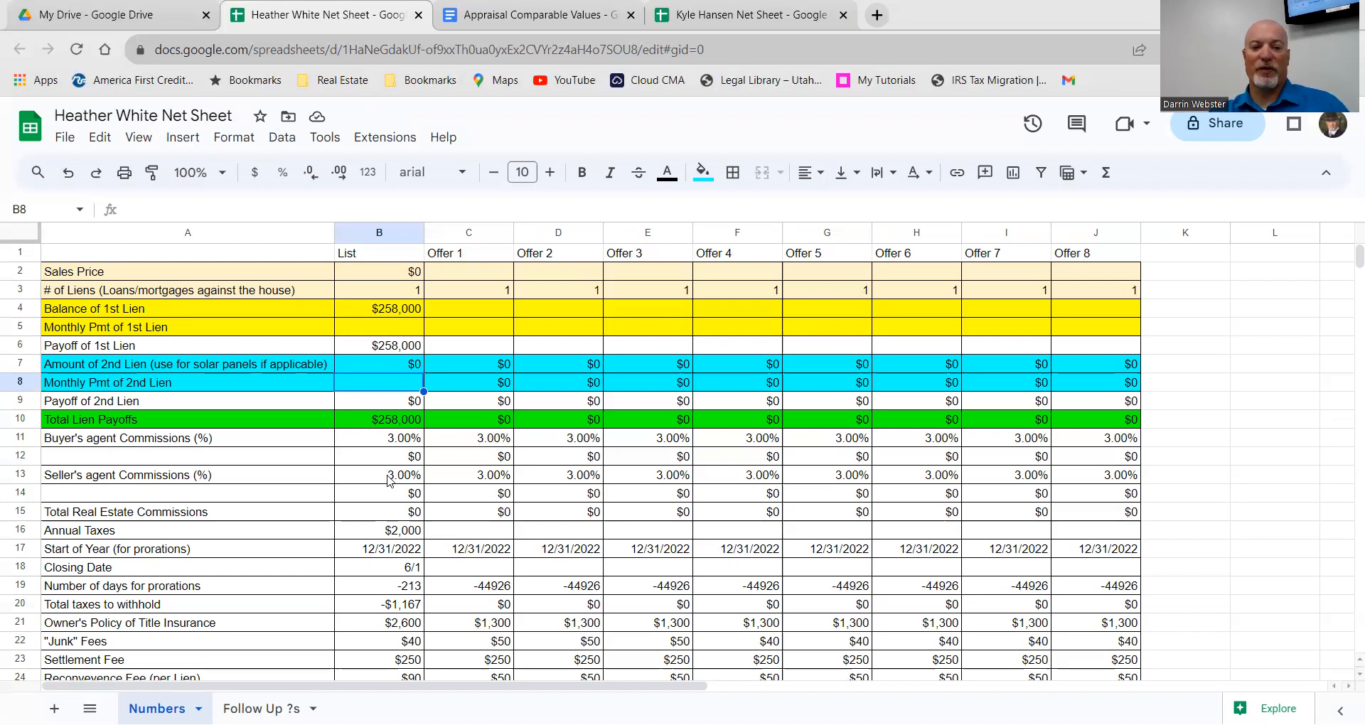
Step: Set the List sales price in B2 to 470,000 and the number of liens in B3 to 1
{"action": "double_click", "coordinate": [373, 275]}
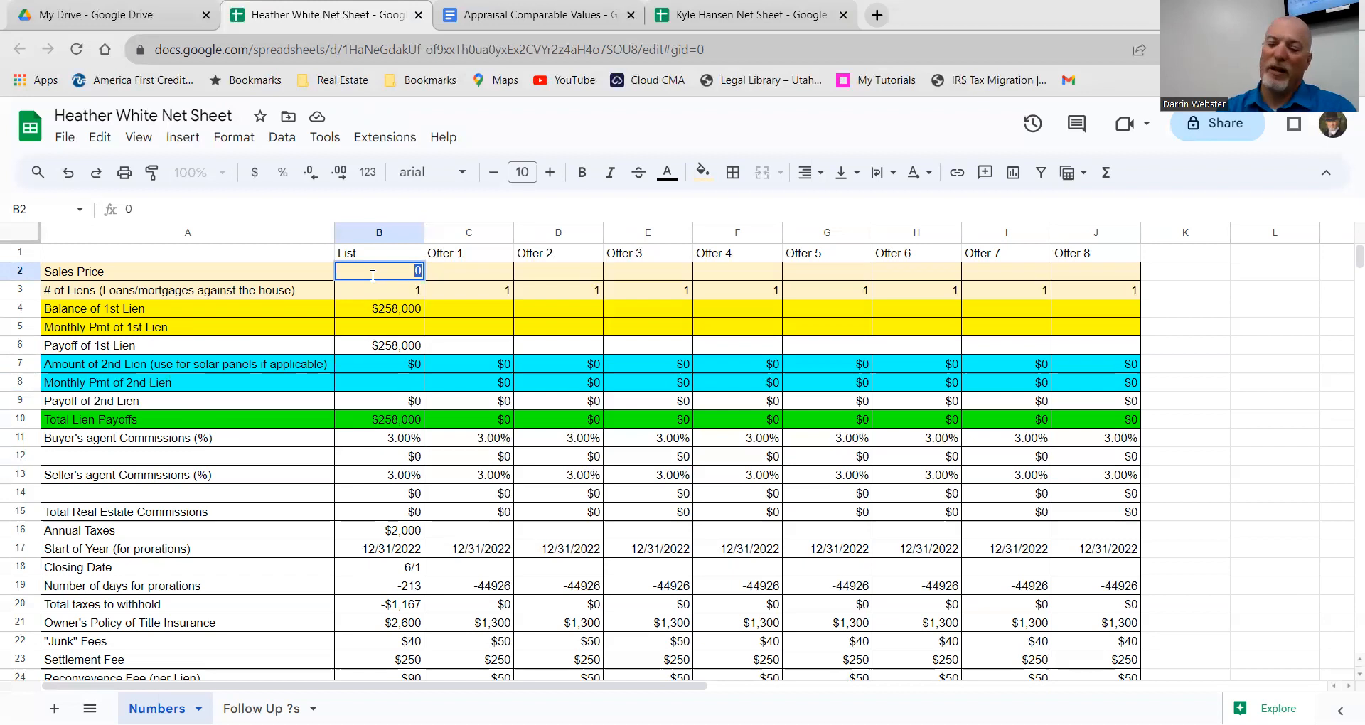
{"action": "type", "text": "470,"}
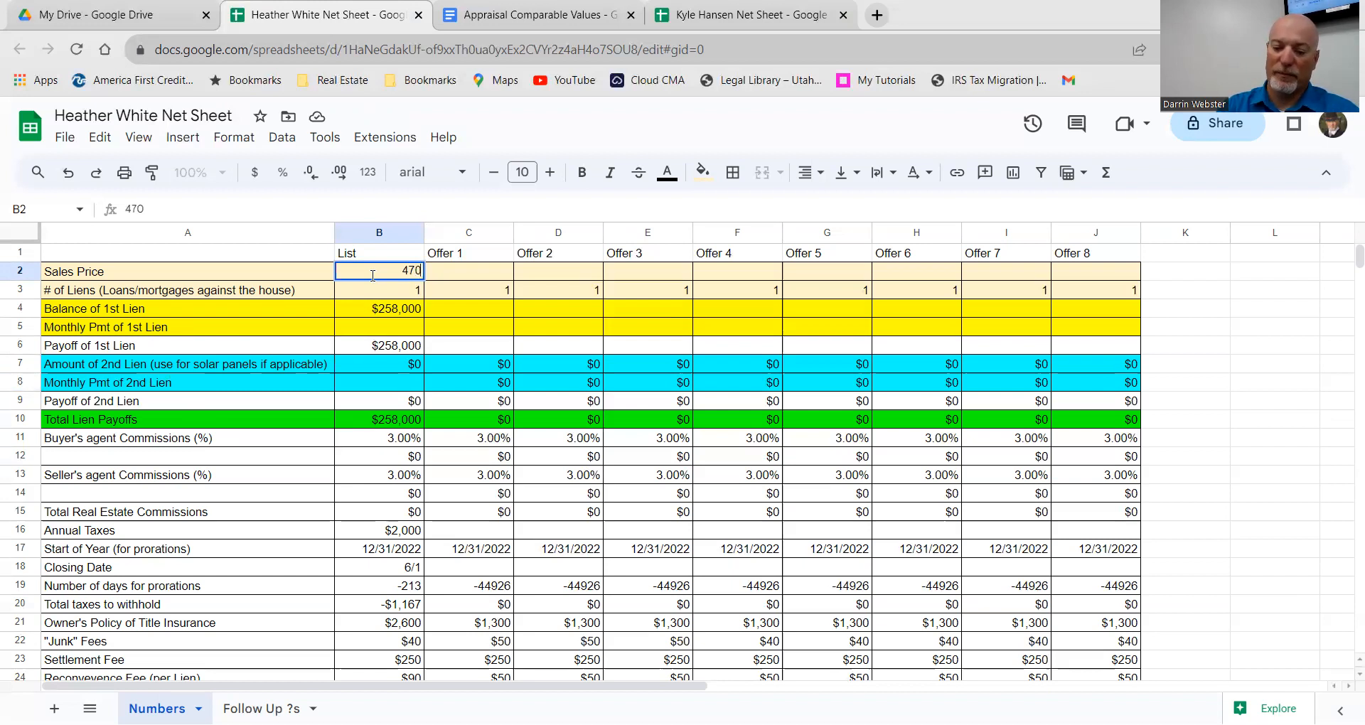
{"action": "type", "text": "000"}
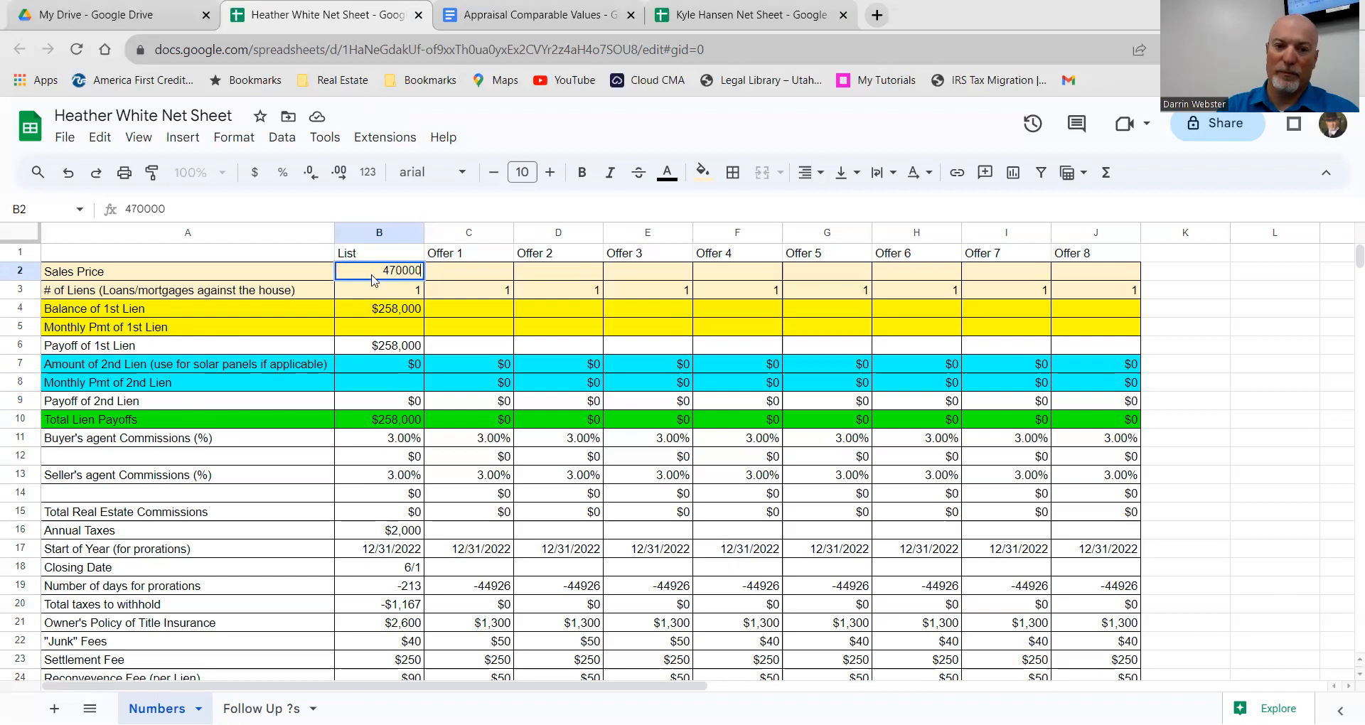
{"action": "key", "text": "Return"}
{"action": "type", "text": "00"}
{"action": "key", "text": "BackSpace"}
{"action": "key", "text": "BackSpace"}
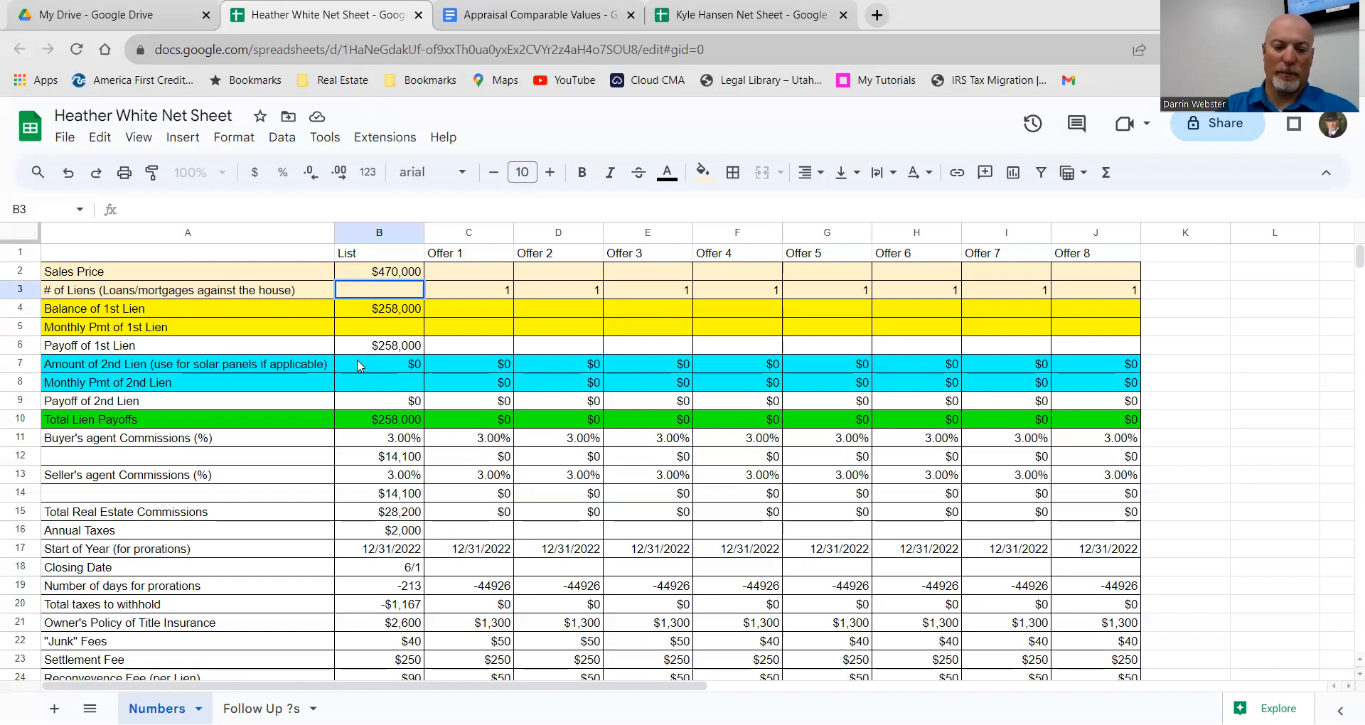
{"action": "type", "text": "1"}
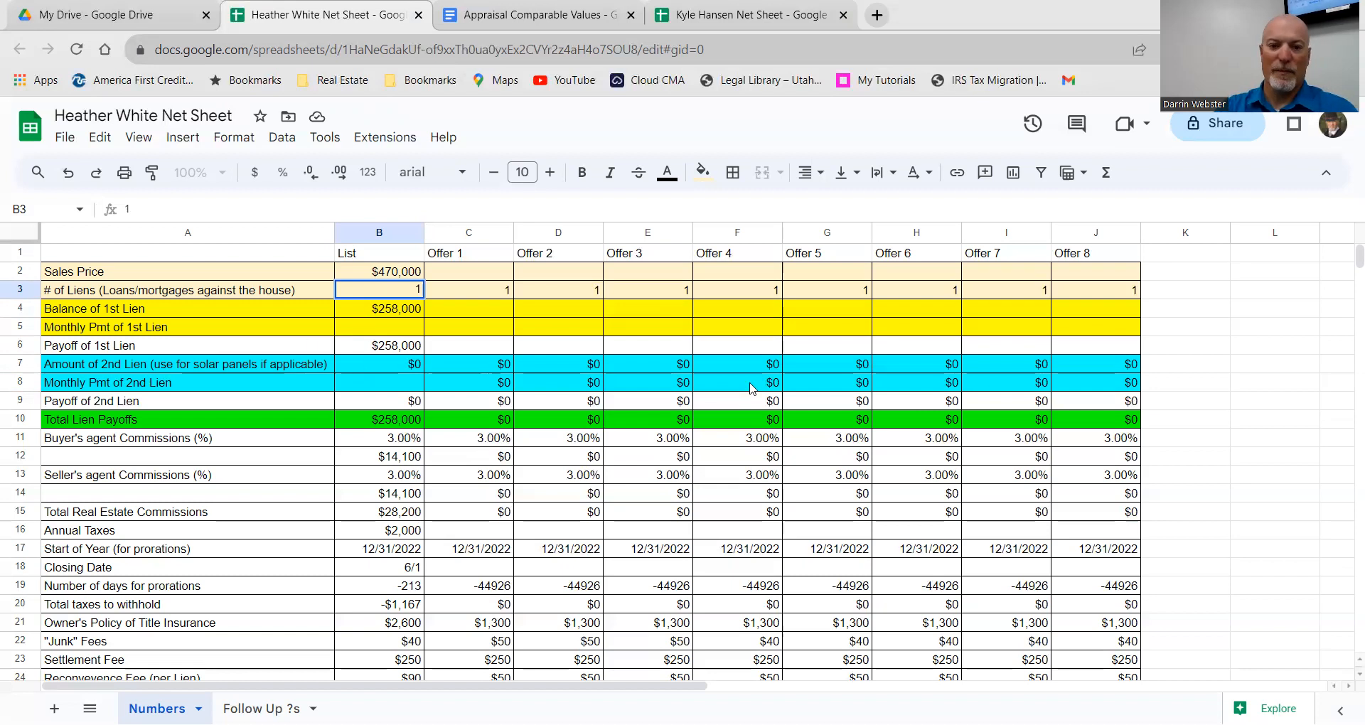
{"action": "left_click", "coordinate": [464, 346]}
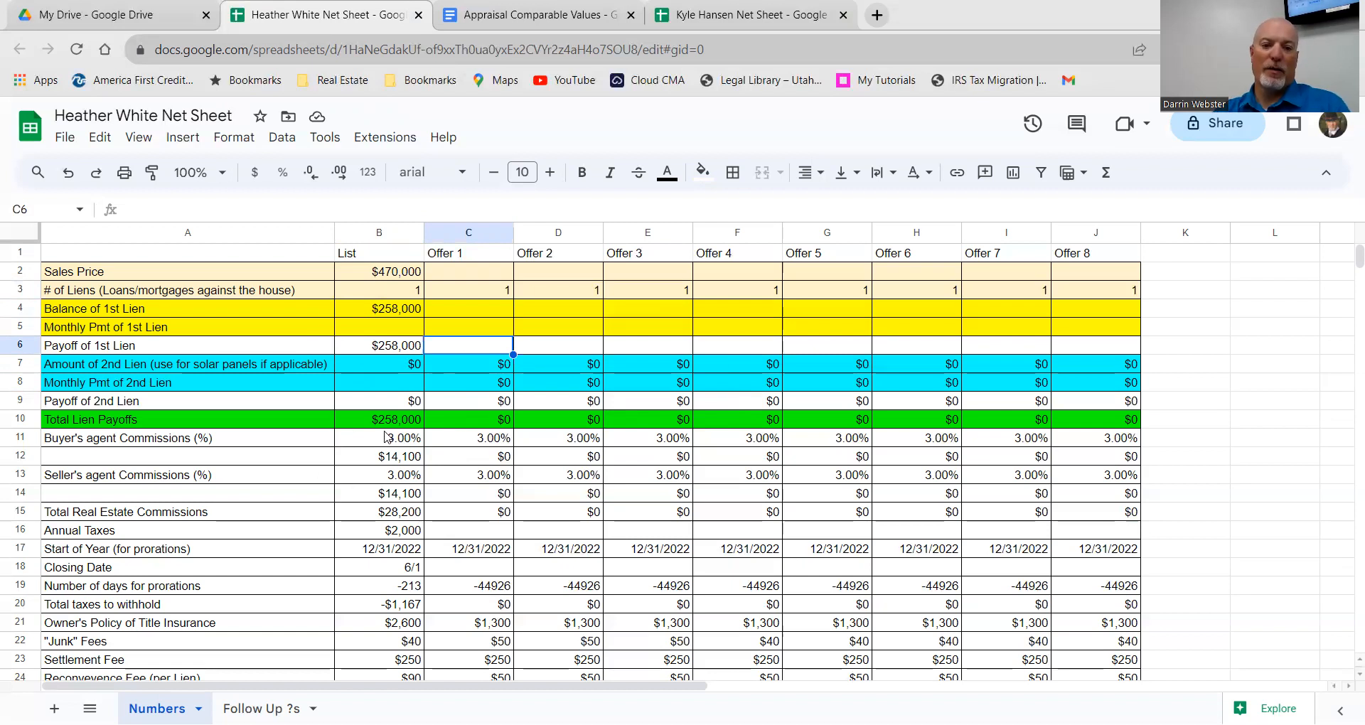
{"action": "scroll", "coordinate": [388, 426], "scroll_direction": "down", "scroll_amount": 1}
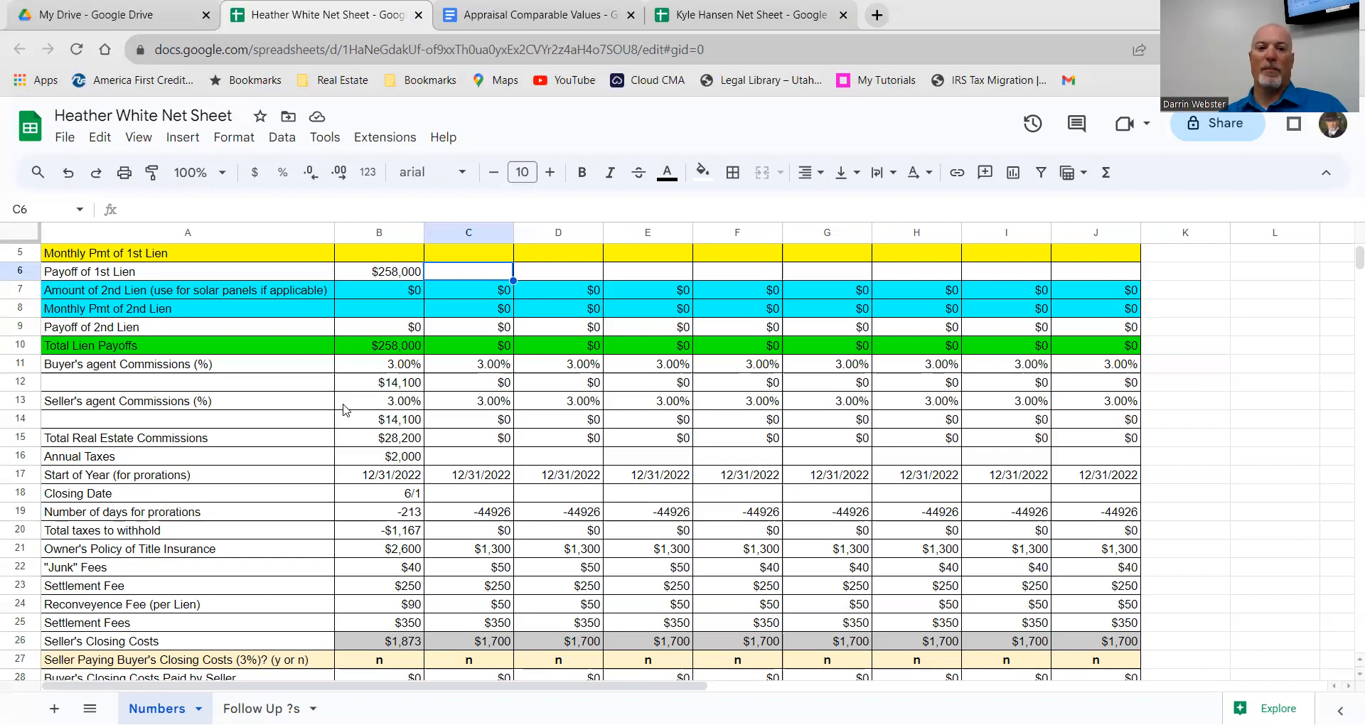
Step: On the other client's net sheet, change the C2 sales price to 780,000
{"action": "left_click", "coordinate": [724, 20]}
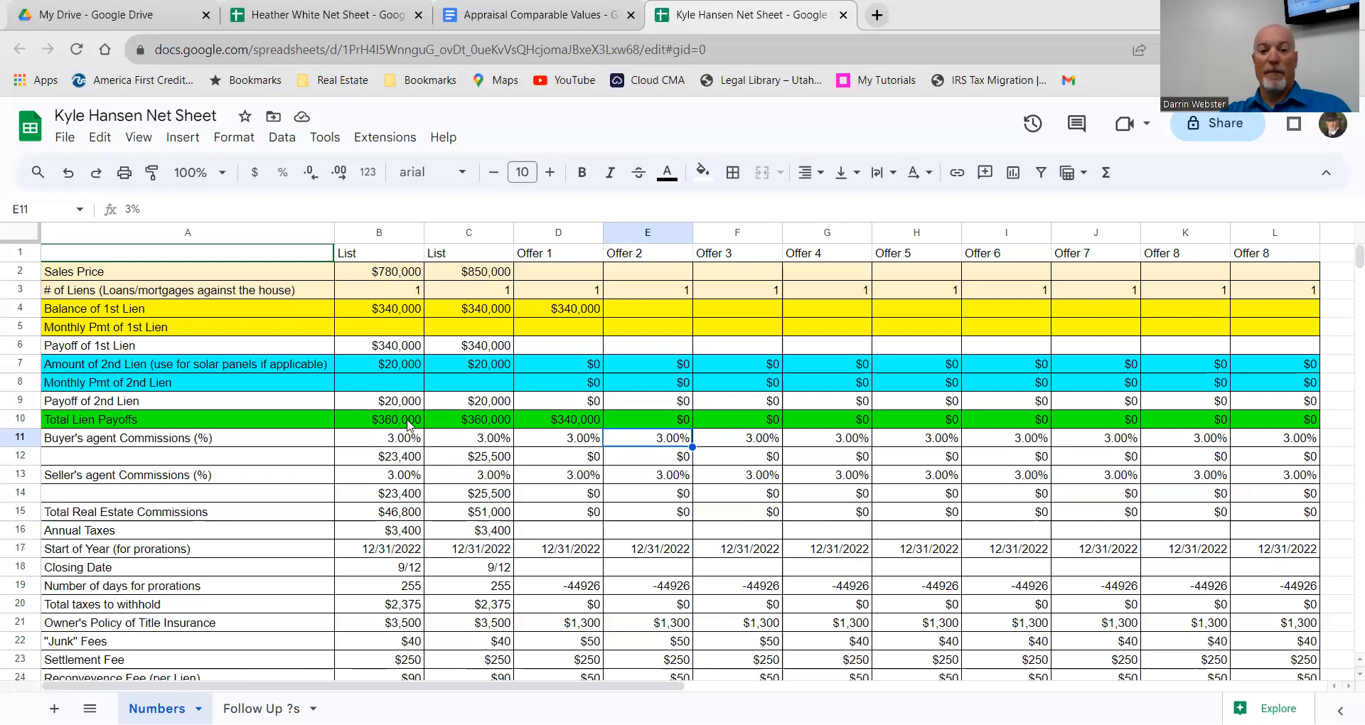
{"action": "left_click", "coordinate": [474, 275]}
{"action": "double_click", "coordinate": [486, 273]}
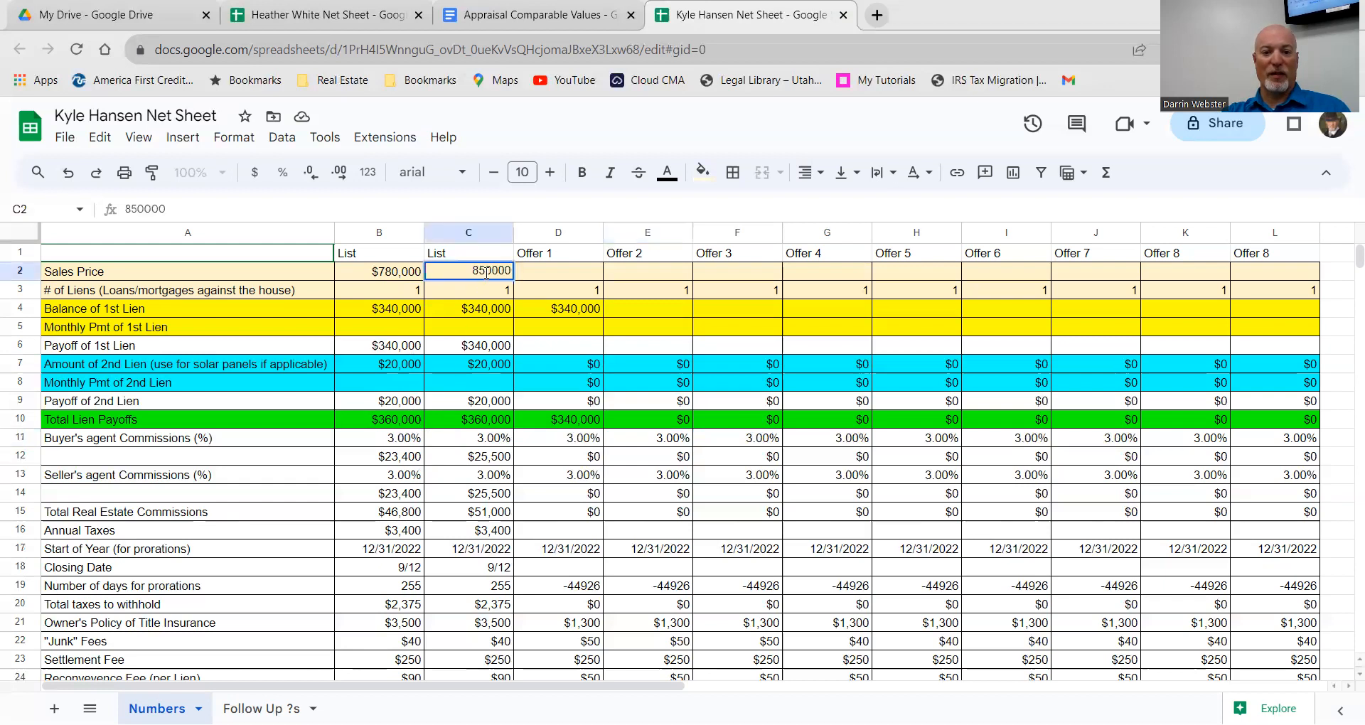
{"action": "key", "text": "BackSpace"}
{"action": "key", "text": "BackSpace"}
{"action": "type", "text": "78"}
{"action": "key", "text": "Return"}
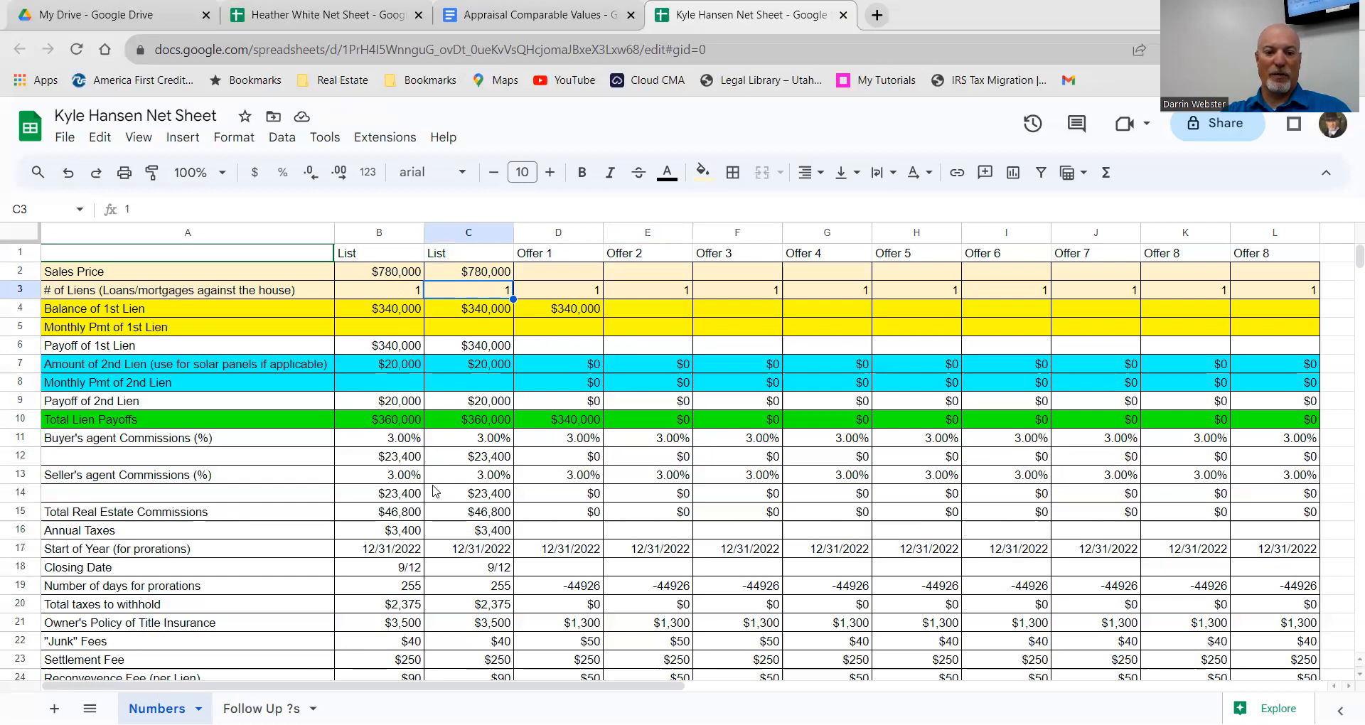
Step: Change the seller's commission in C13 from 3% to 2.5%
{"action": "double_click", "coordinate": [488, 477]}
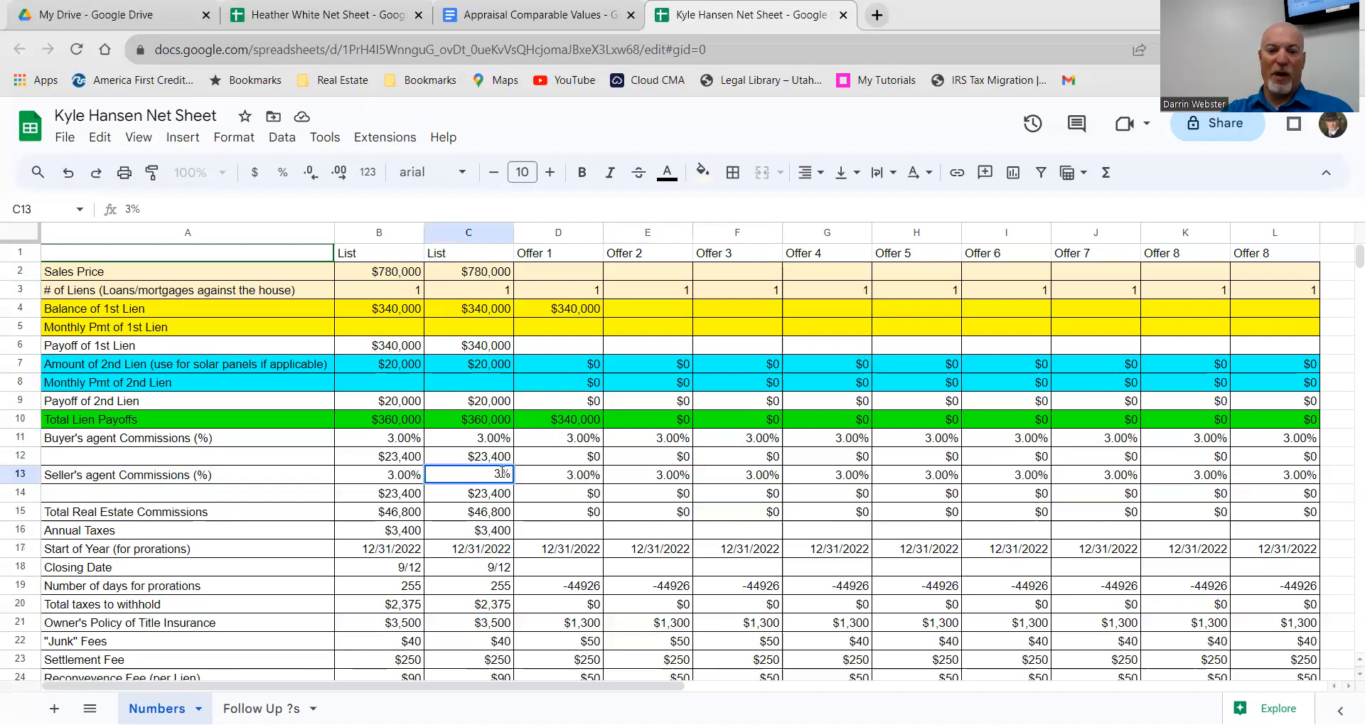
{"action": "key", "text": "BackSpace"}
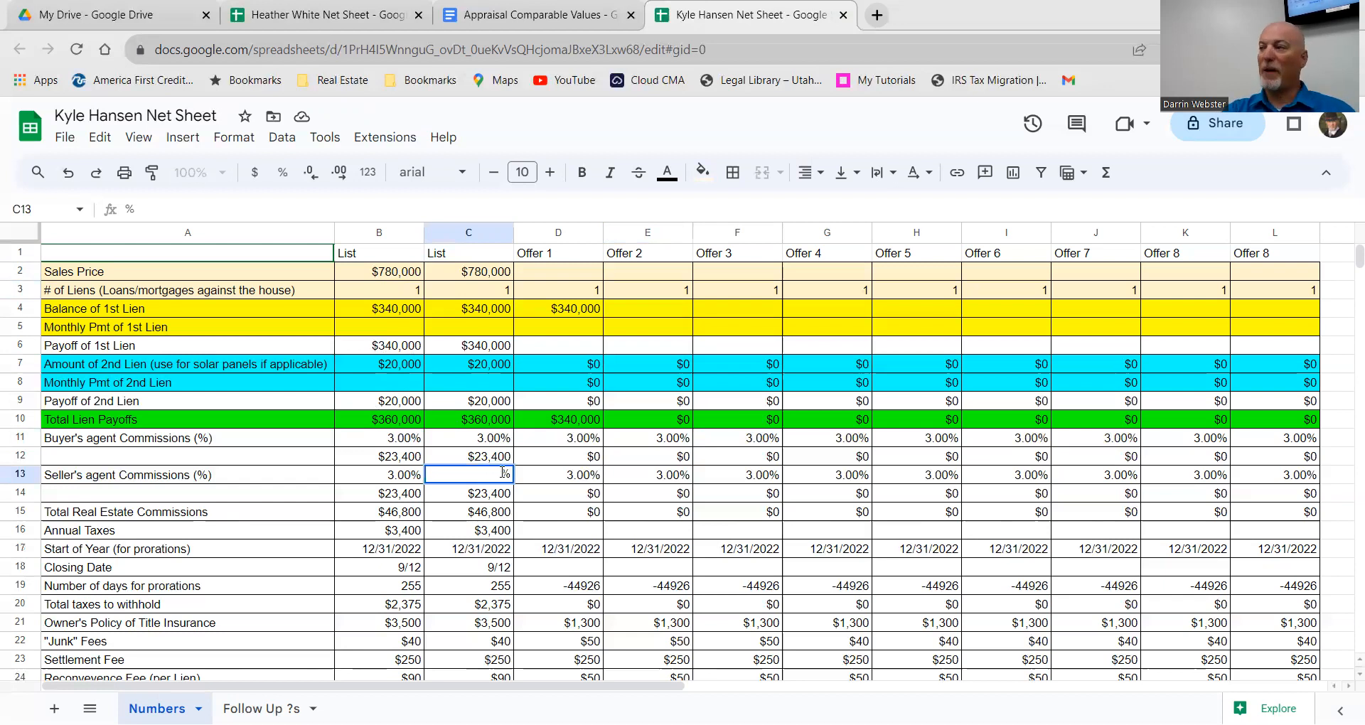
{"action": "type", "text": "2."}
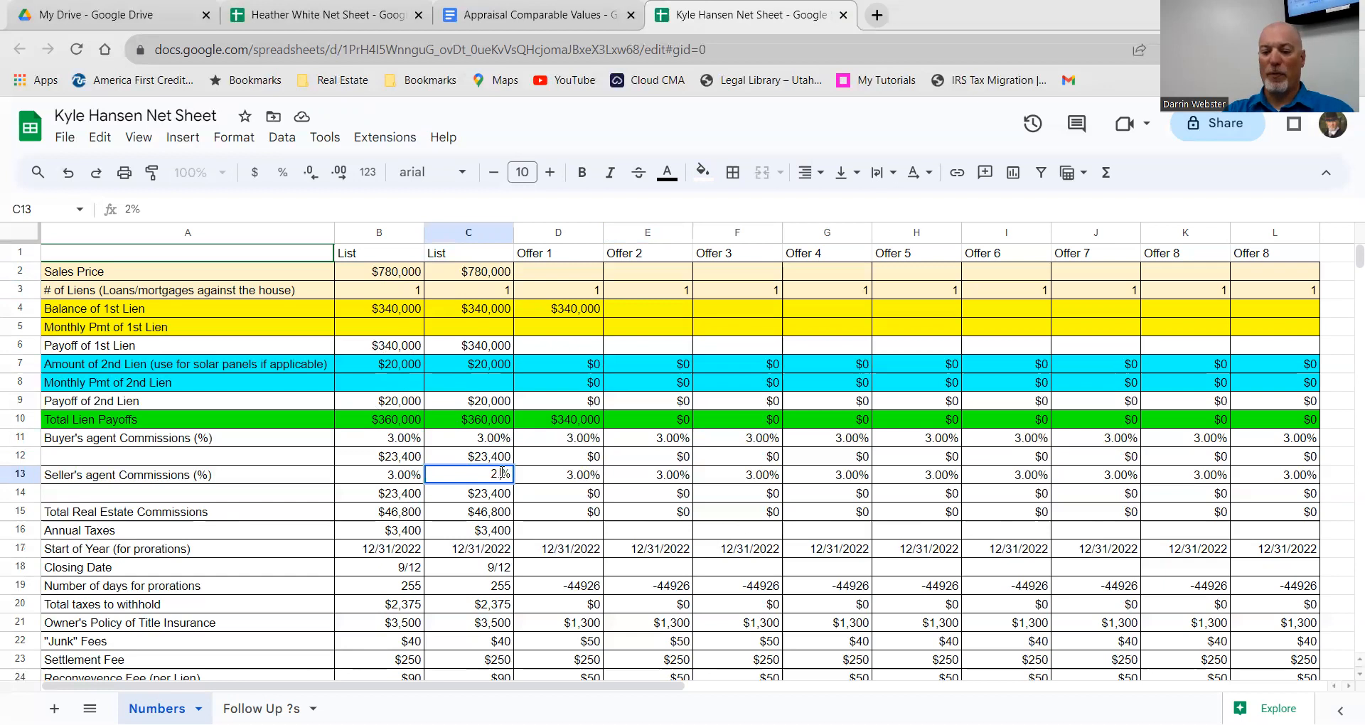
{"action": "type", "text": "5"}
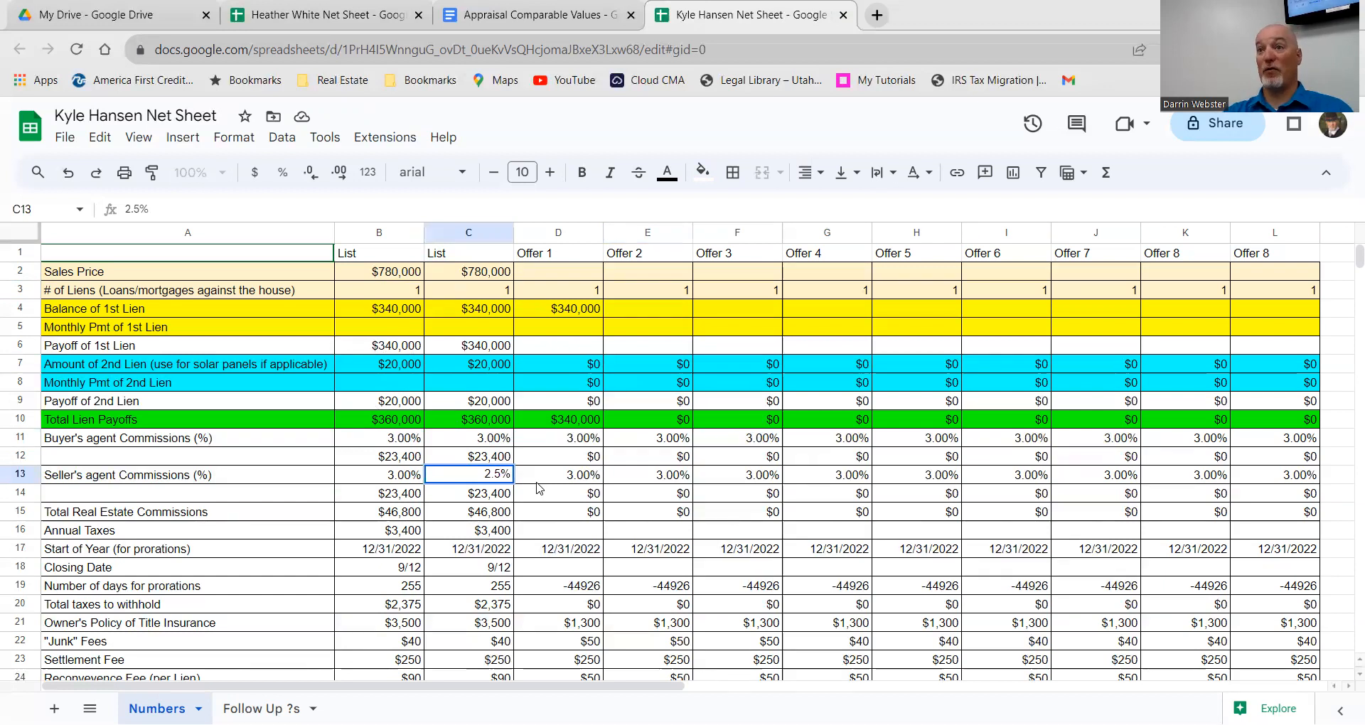
{"action": "key", "text": "Return"}
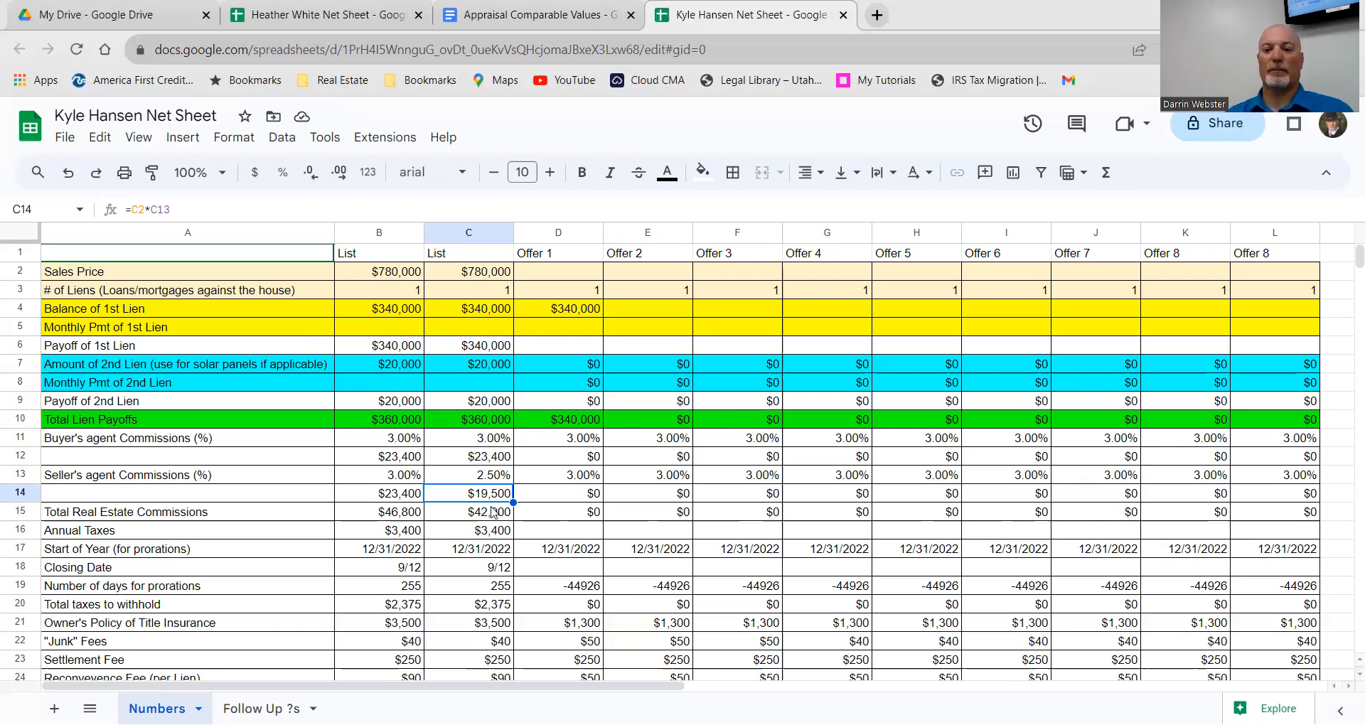
Step: Return to the first client's net sheet and select the annual taxes cell B16
{"action": "left_click", "coordinate": [311, 18]}
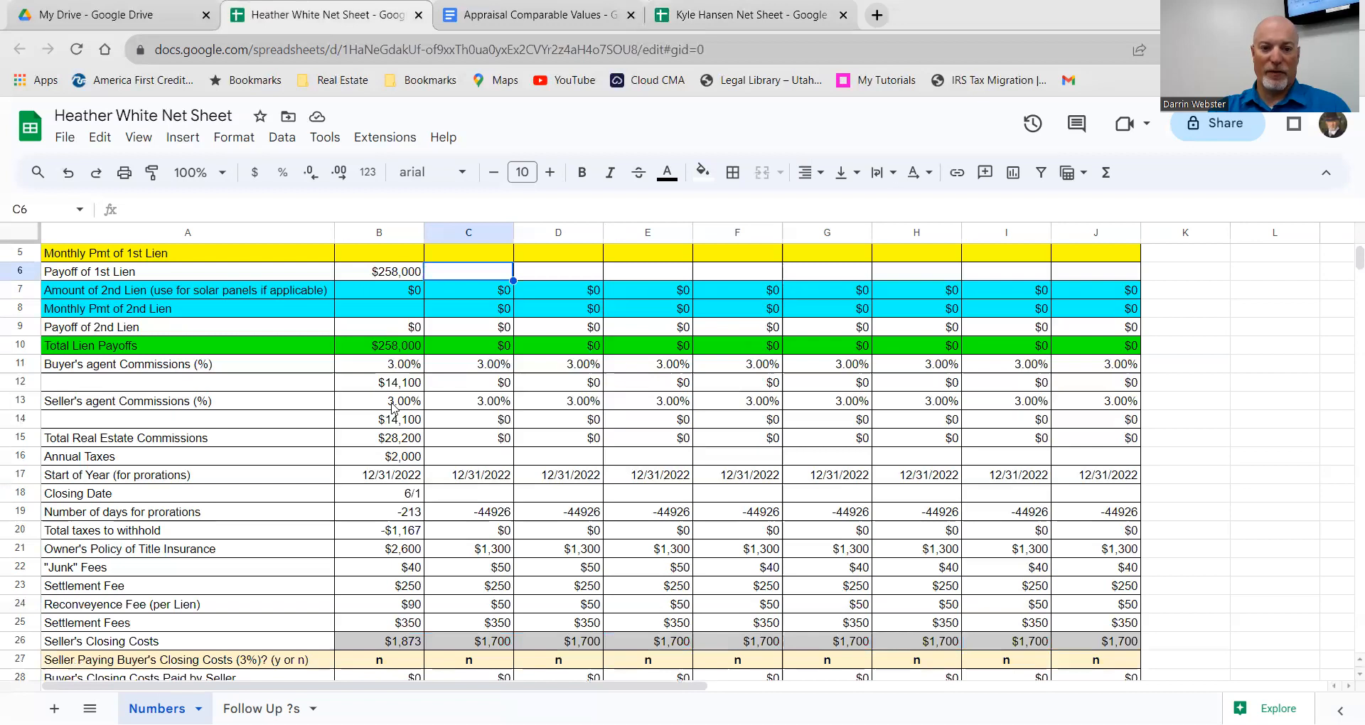
{"action": "left_click", "coordinate": [388, 462]}
Step: Change the annual taxes in B16 from 2000 to 2200
{"action": "double_click", "coordinate": [389, 462]}
{"action": "left_click_drag", "start_coordinate": [391, 460], "coordinate": [424, 462]}
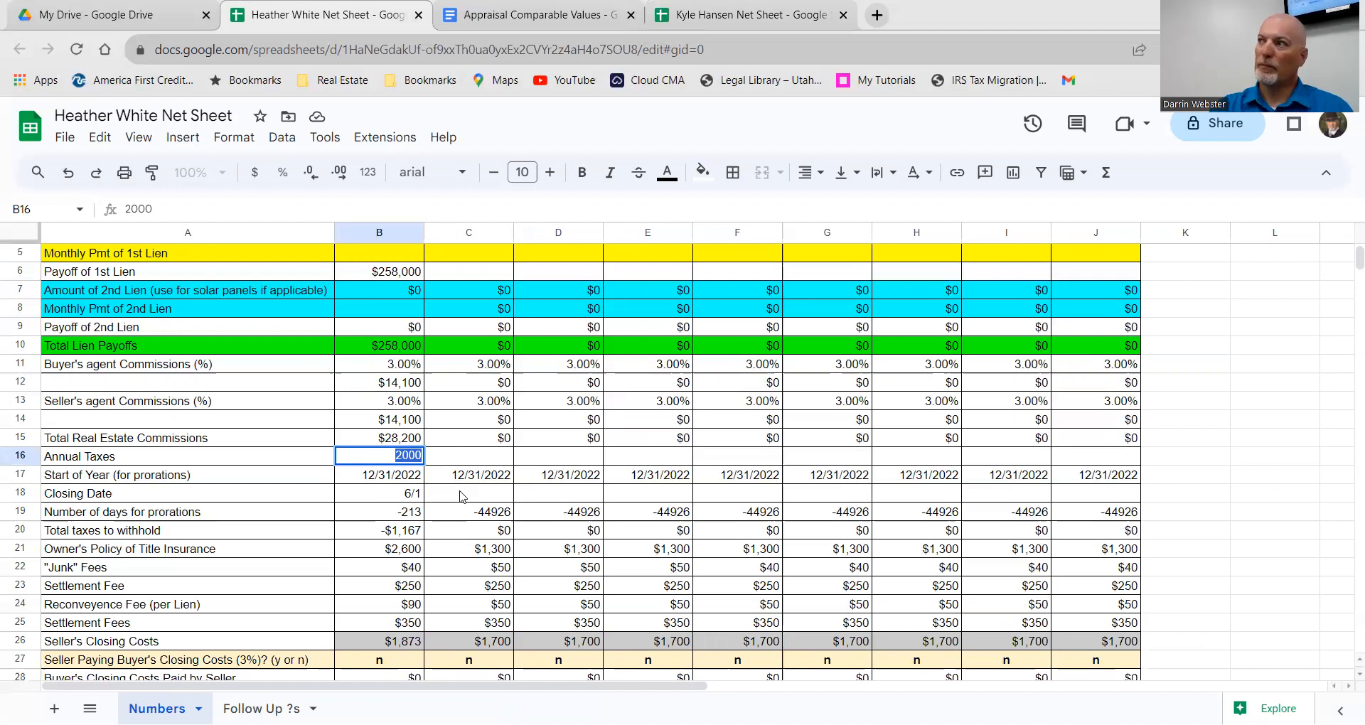
{"action": "type", "text": "2200"}
{"action": "key", "text": "Return"}
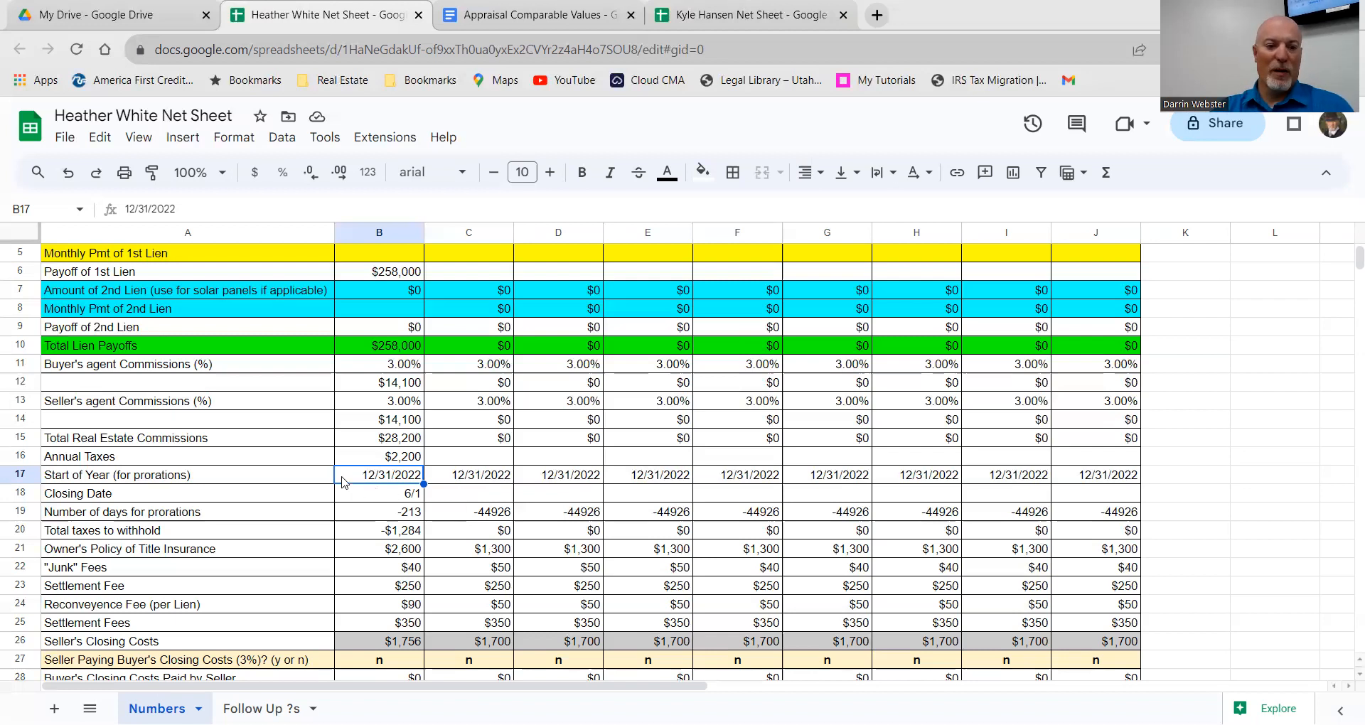
Step: Set the B18 closing date to October 2, 2023 using the date picker
{"action": "left_click", "coordinate": [399, 497]}
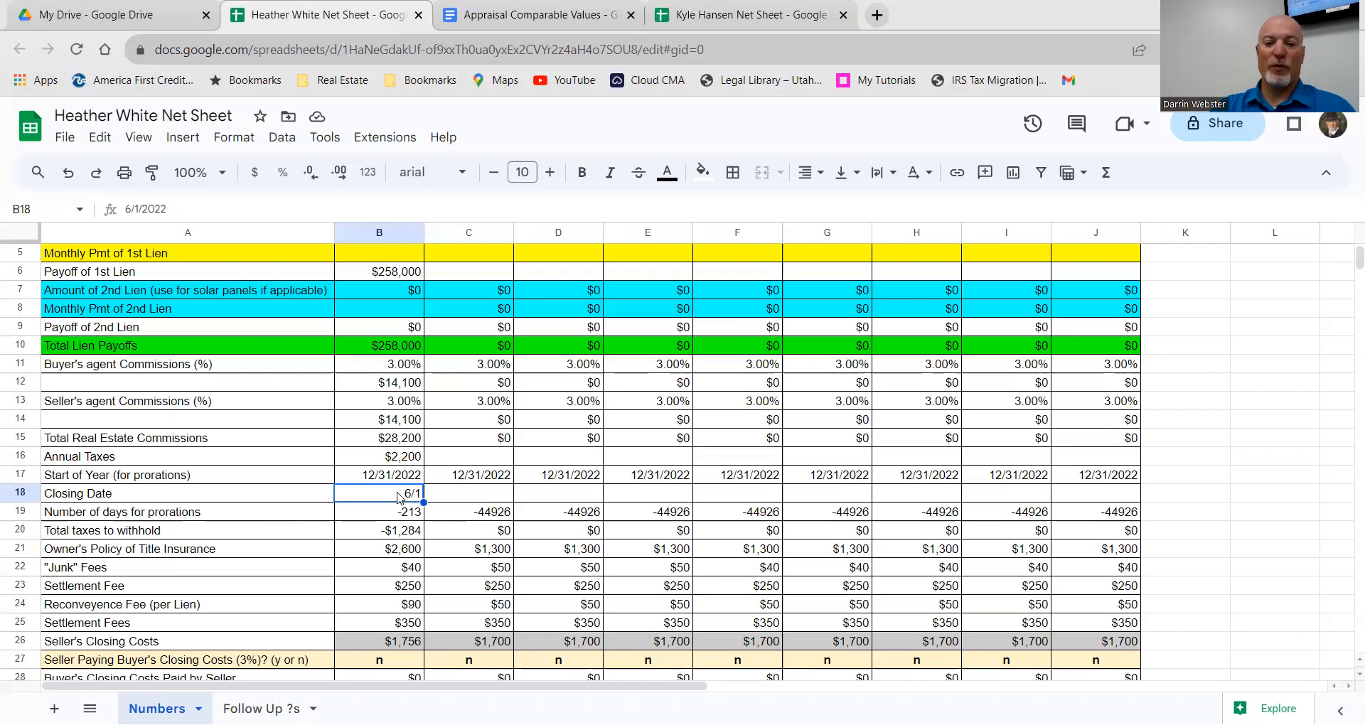
{"action": "double_click", "coordinate": [399, 494]}
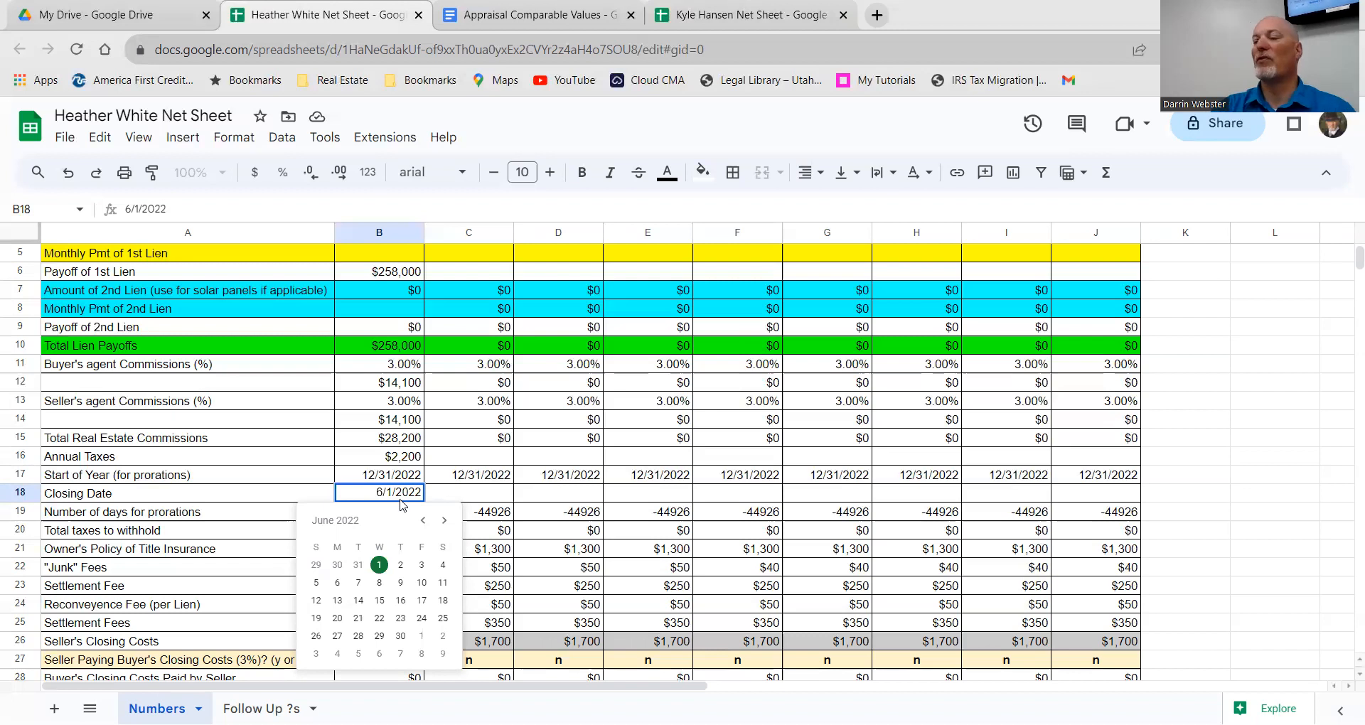
{"action": "left_click", "coordinate": [439, 521]}
{"action": "left_click", "coordinate": [439, 521]}
{"action": "left_click", "coordinate": [439, 521]}
{"action": "left_click", "coordinate": [439, 521]}
{"action": "left_click", "coordinate": [443, 525]}
{"action": "left_click", "coordinate": [444, 526]}
{"action": "left_click", "coordinate": [444, 526]}
{"action": "left_click", "coordinate": [444, 525]}
{"action": "left_click", "coordinate": [444, 524]}
{"action": "left_click", "coordinate": [443, 524]}
{"action": "left_click", "coordinate": [444, 524]}
{"action": "left_click", "coordinate": [445, 525]}
{"action": "left_click", "coordinate": [445, 525]}
{"action": "left_click", "coordinate": [447, 526]}
{"action": "left_click", "coordinate": [446, 524]}
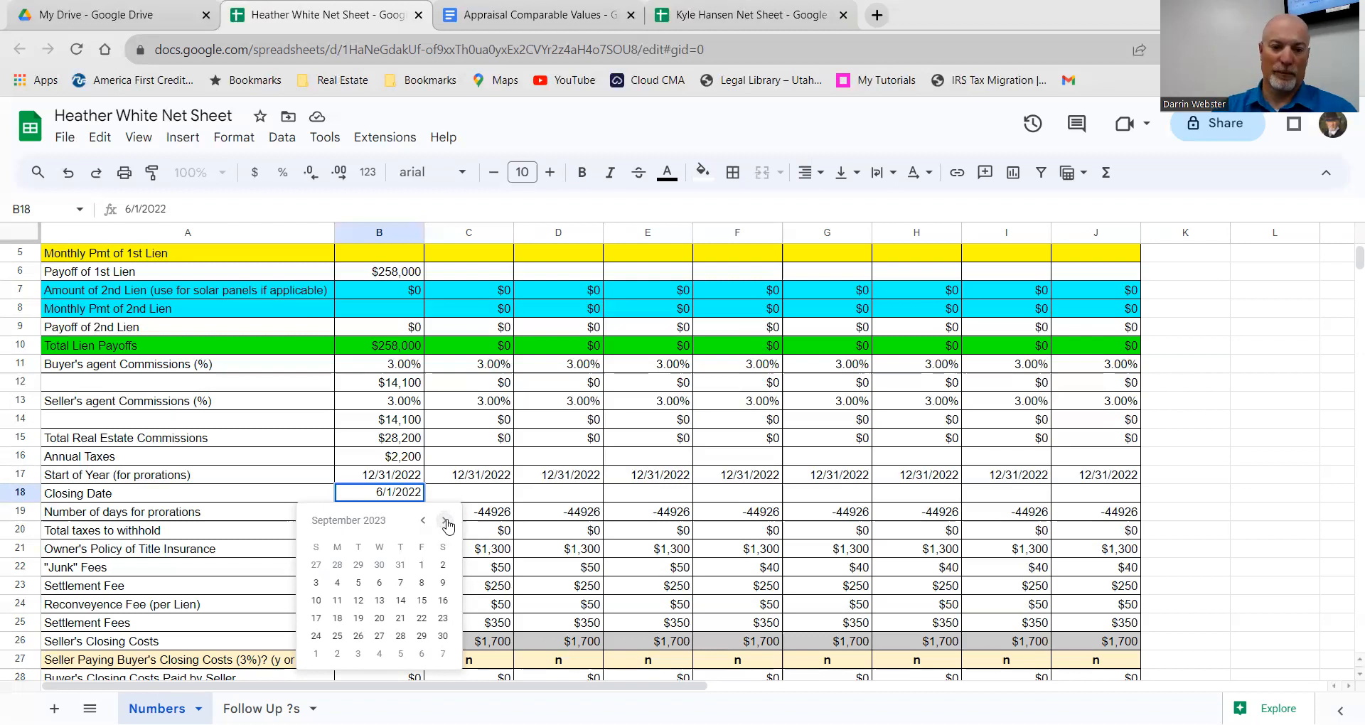
{"action": "left_click", "coordinate": [445, 521]}
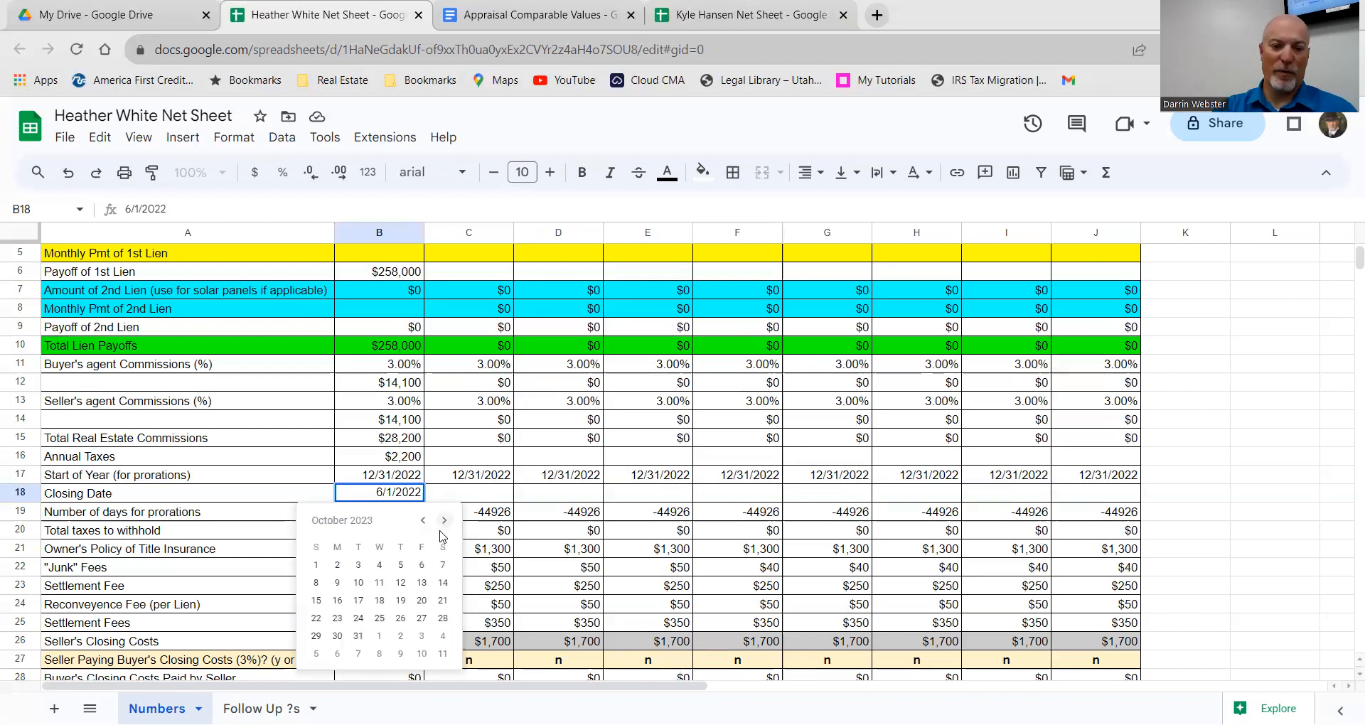
{"action": "left_click", "coordinate": [337, 565]}
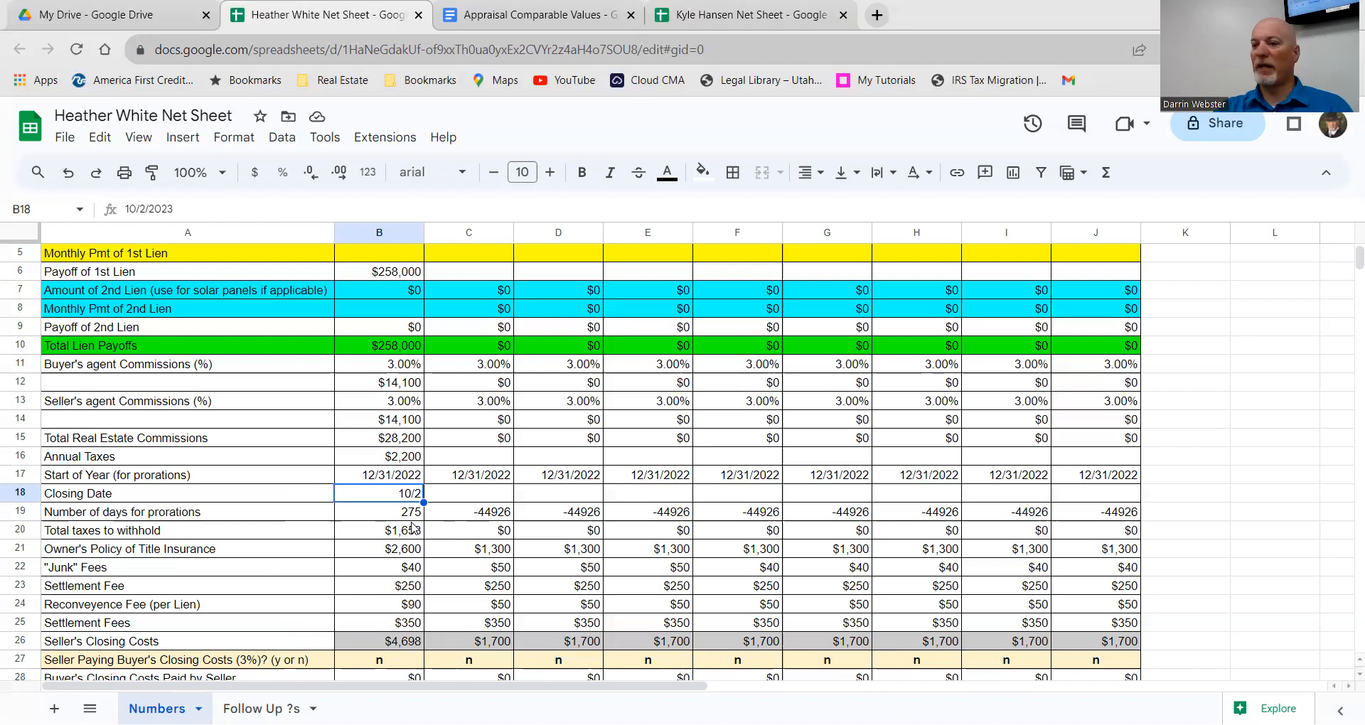
{"action": "scroll", "coordinate": [412, 527], "scroll_direction": "down", "scroll_amount": 1}
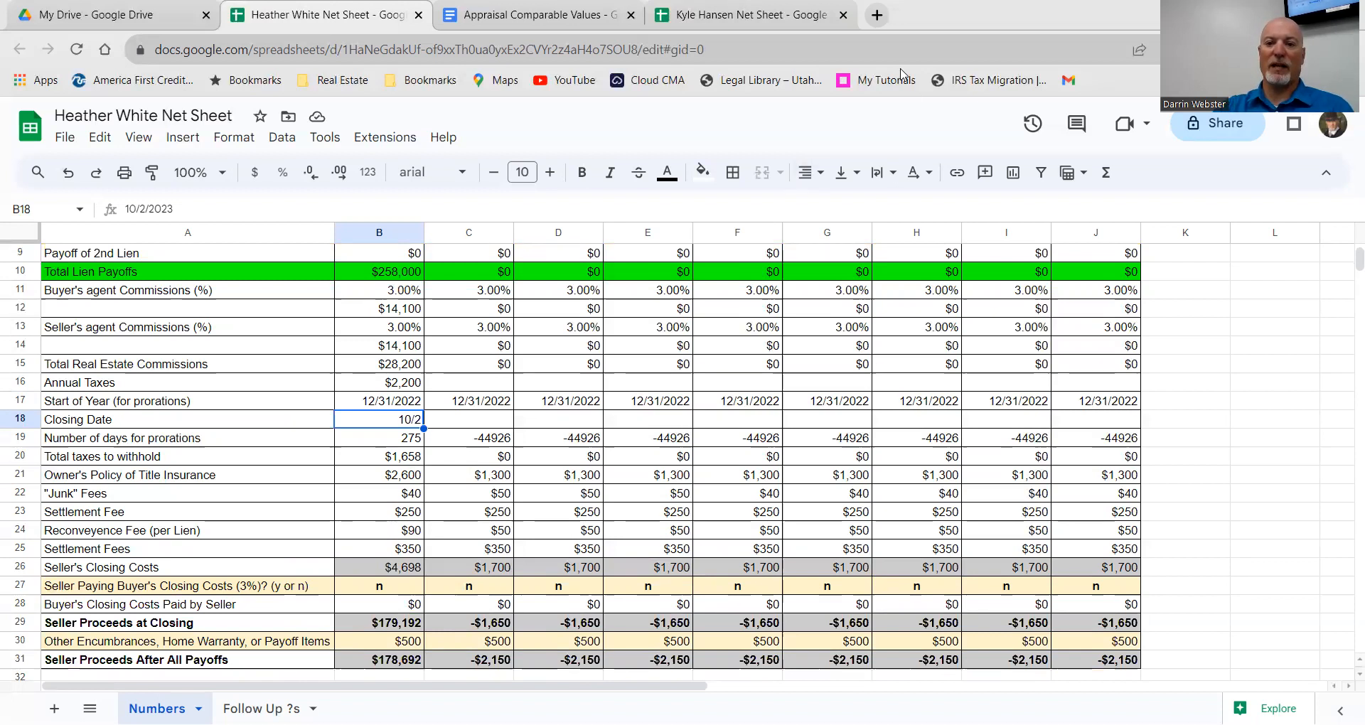
Step: Search Google for 'title insurance calculator' in a new browser tab
{"action": "left_click", "coordinate": [877, 16]}
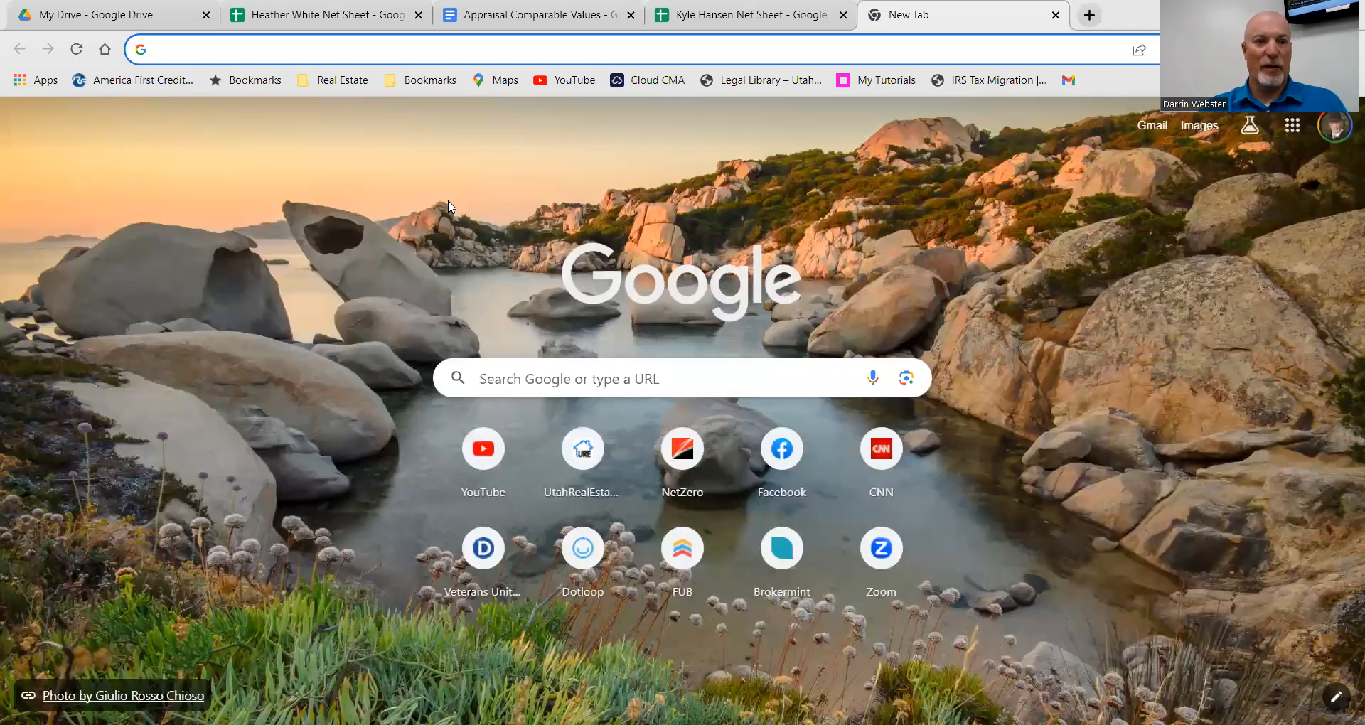
{"action": "type", "text": "title insuran"}
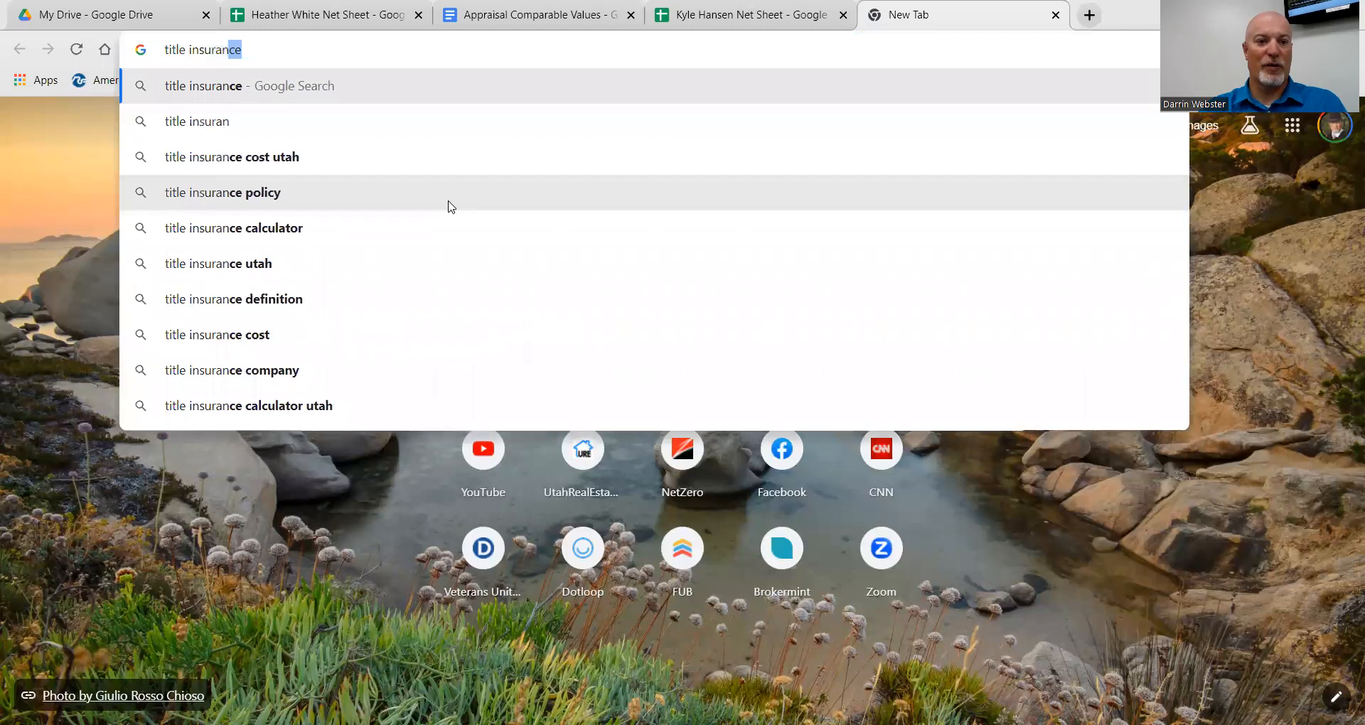
{"action": "type", "text": "ce"}
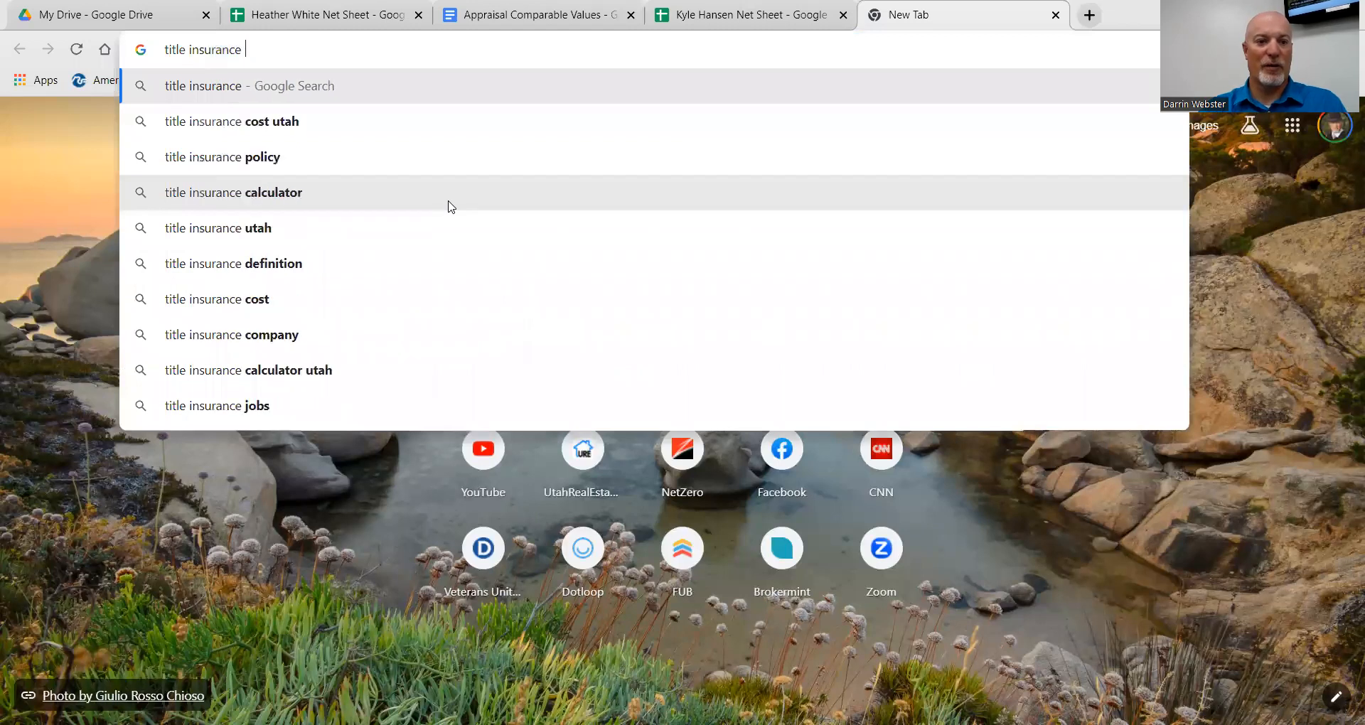
{"action": "left_click", "coordinate": [317, 193]}
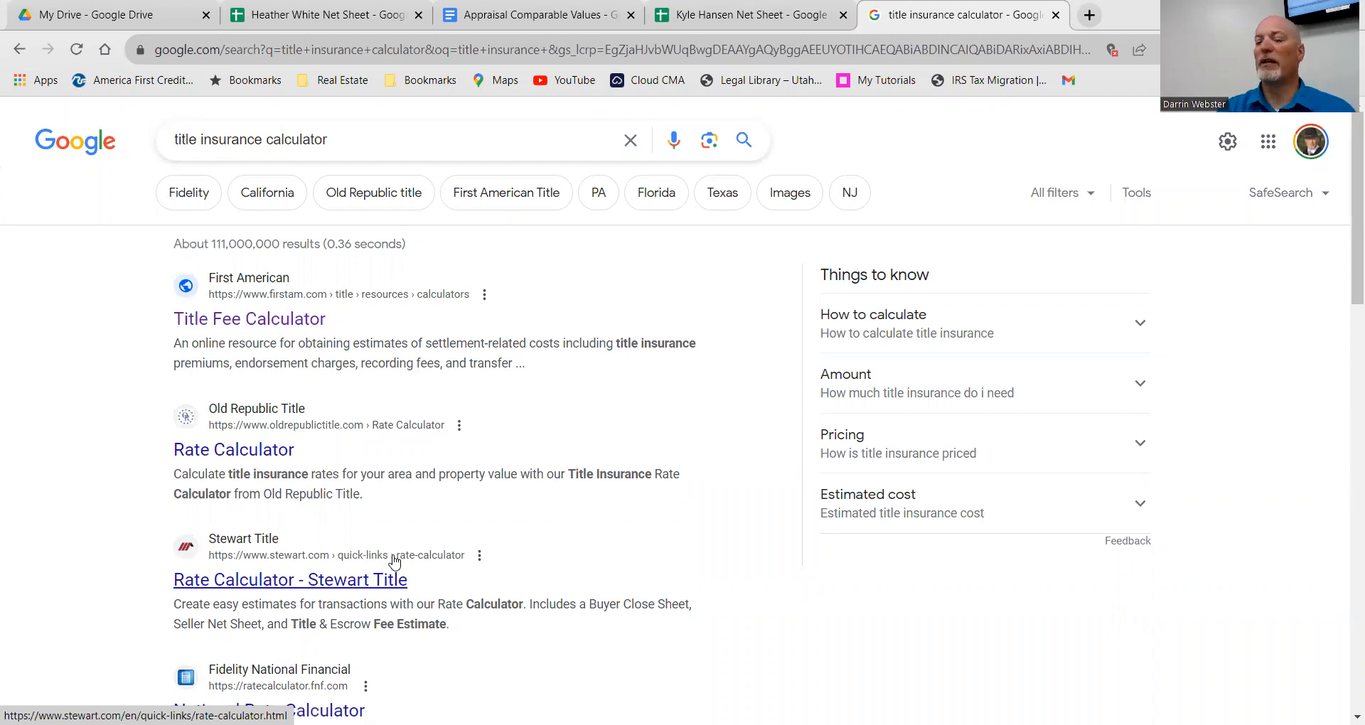
Step: Glance at the net sheet, then open First American's Title Fee Calculator result
{"action": "left_click", "coordinate": [270, 17]}
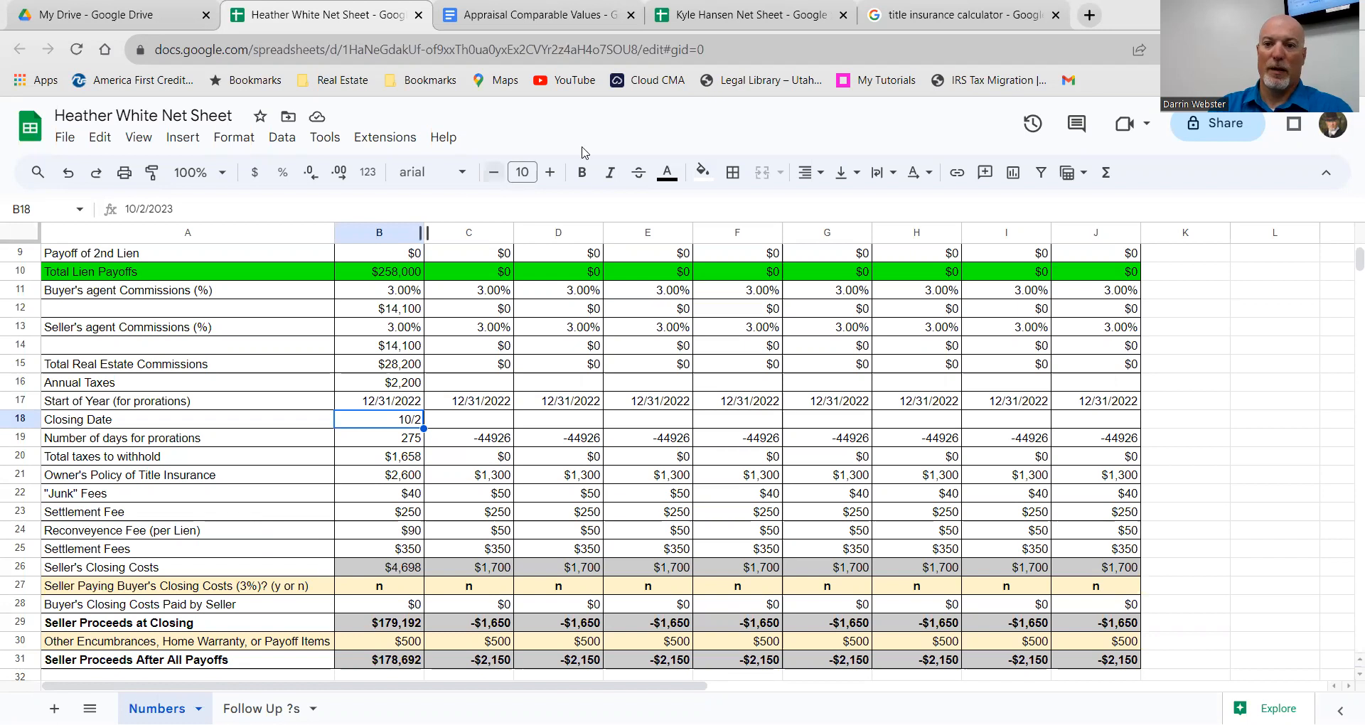
{"action": "left_click", "coordinate": [899, 16]}
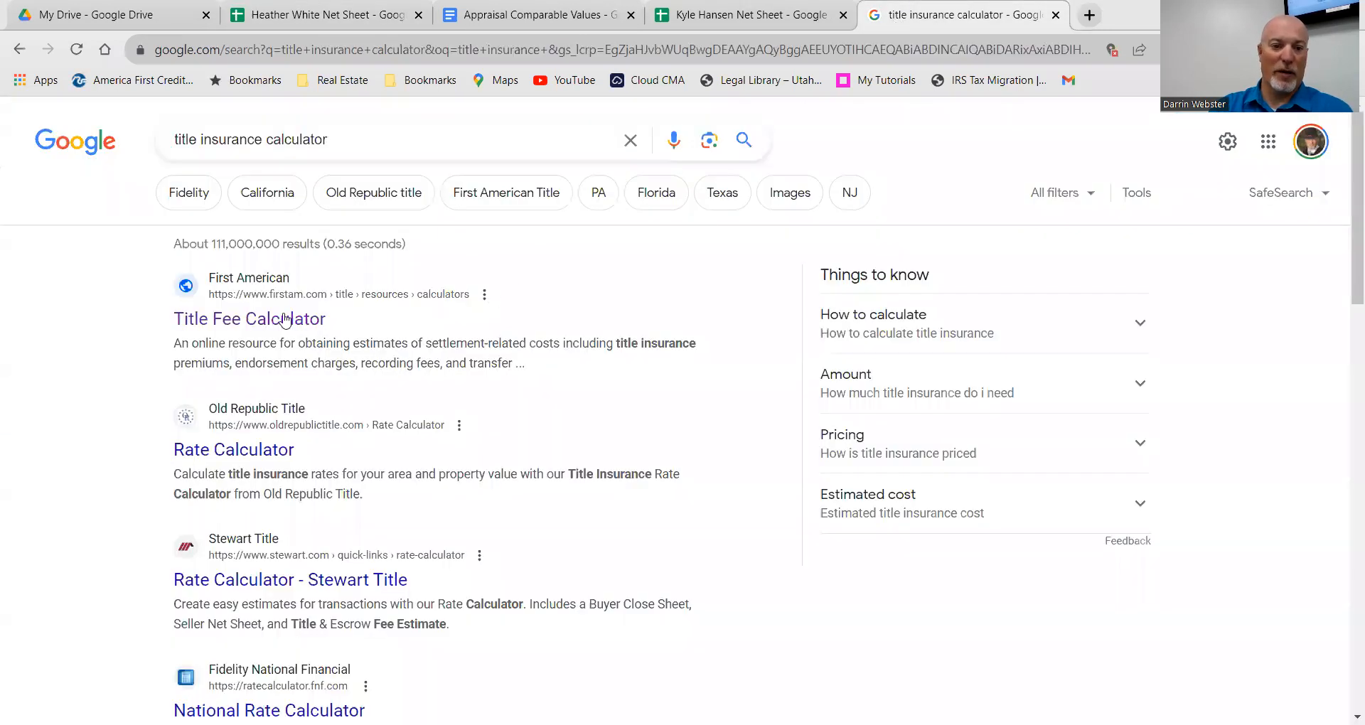
{"action": "left_click", "coordinate": [283, 320]}
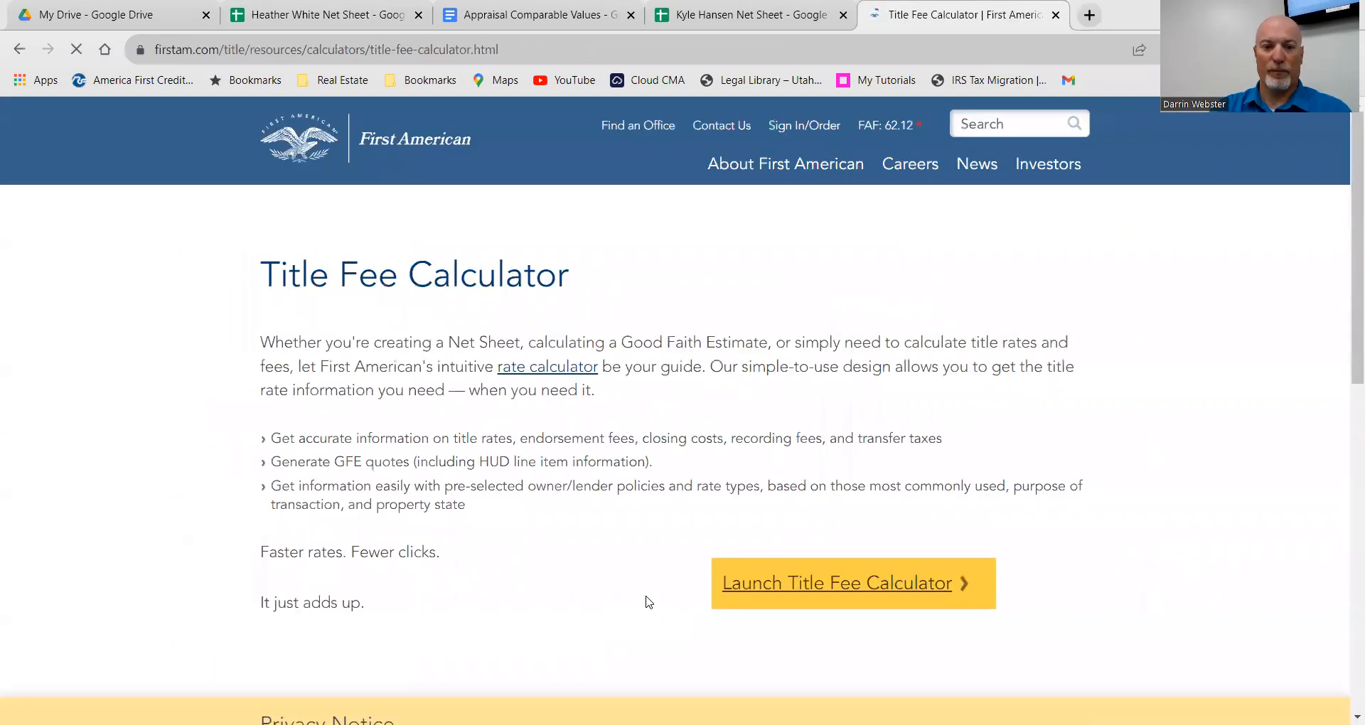
Step: Launch the Title Fee Calculator, dismiss the privacy notice, and set Property County to Utah
{"action": "left_click", "coordinate": [853, 584]}
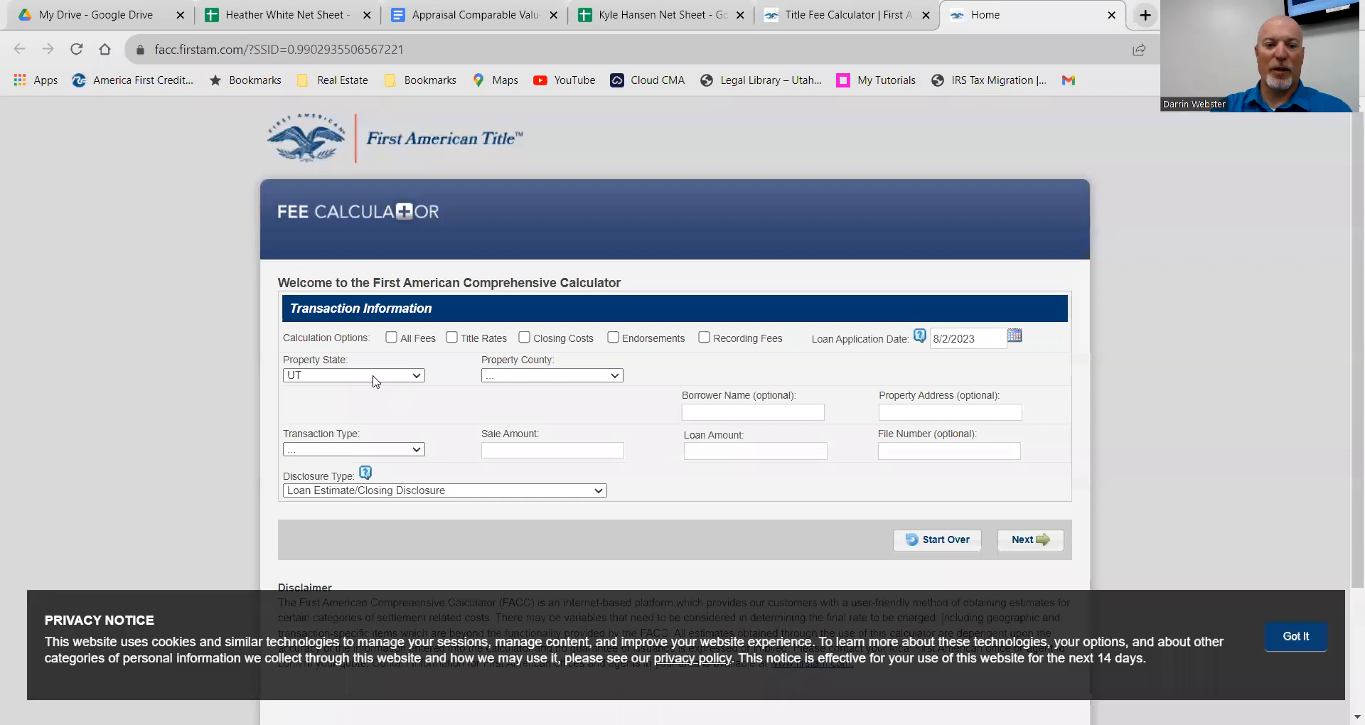
{"action": "left_click", "coordinate": [1296, 637]}
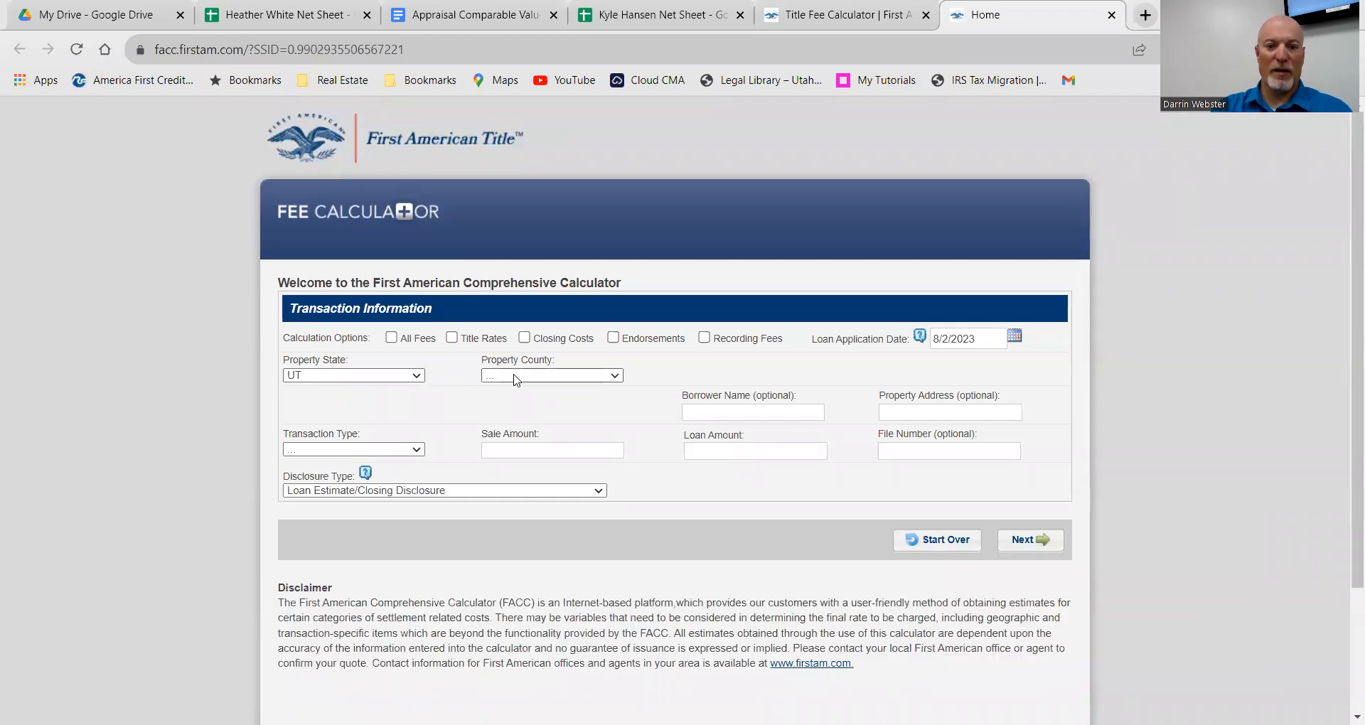
{"action": "left_click", "coordinate": [515, 378]}
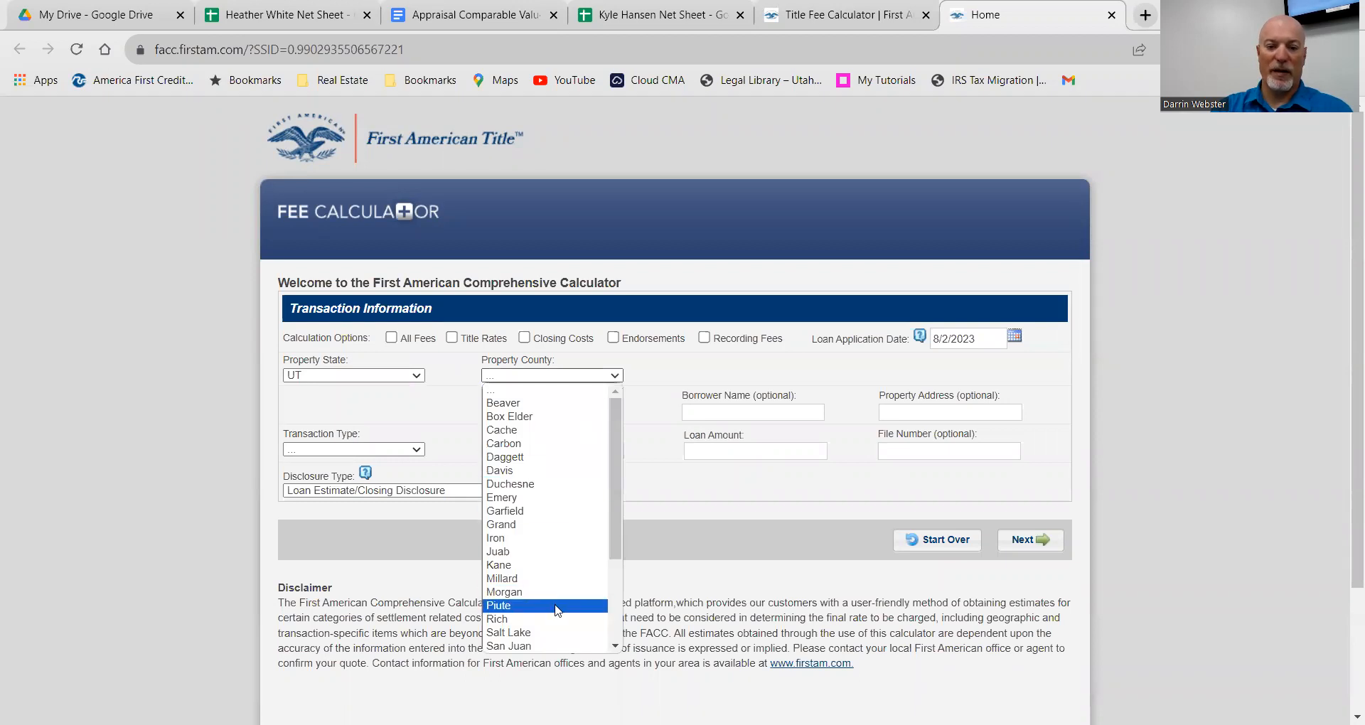
{"action": "scroll", "coordinate": [552, 632], "scroll_direction": "down", "scroll_amount": 3}
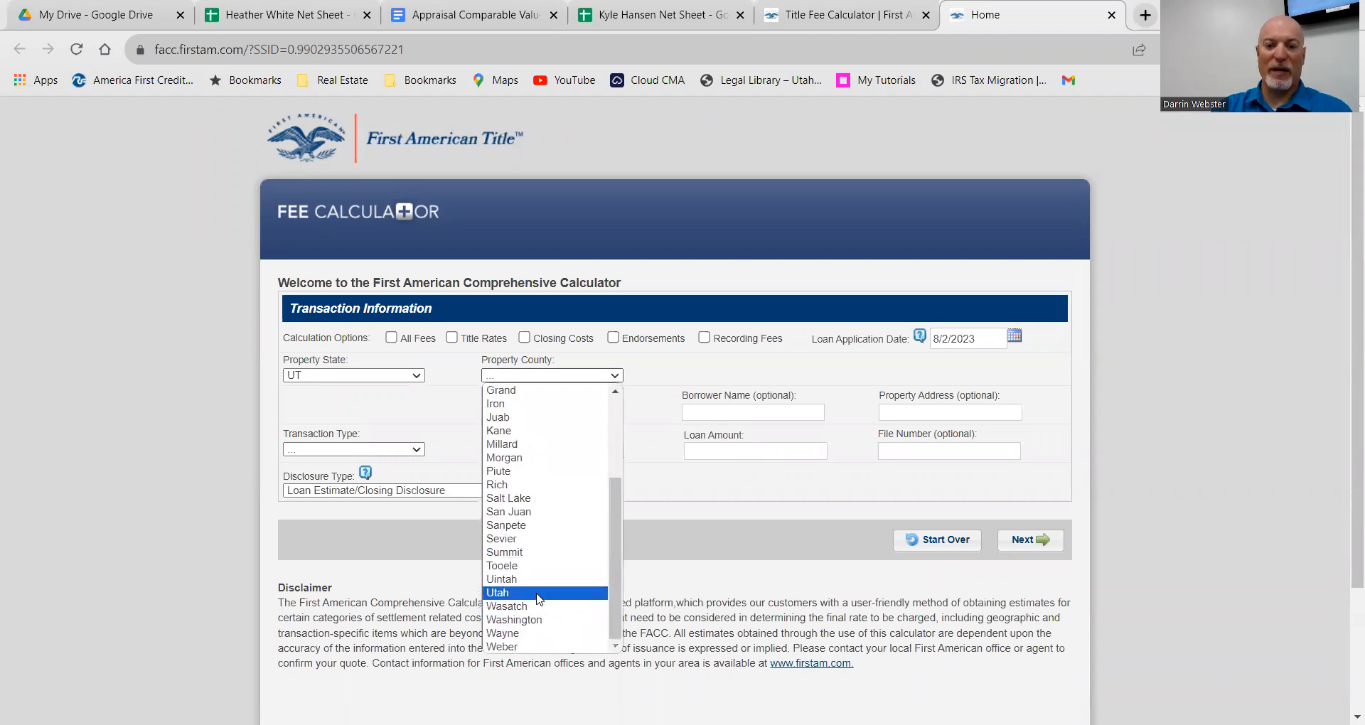
{"action": "left_click", "coordinate": [538, 599]}
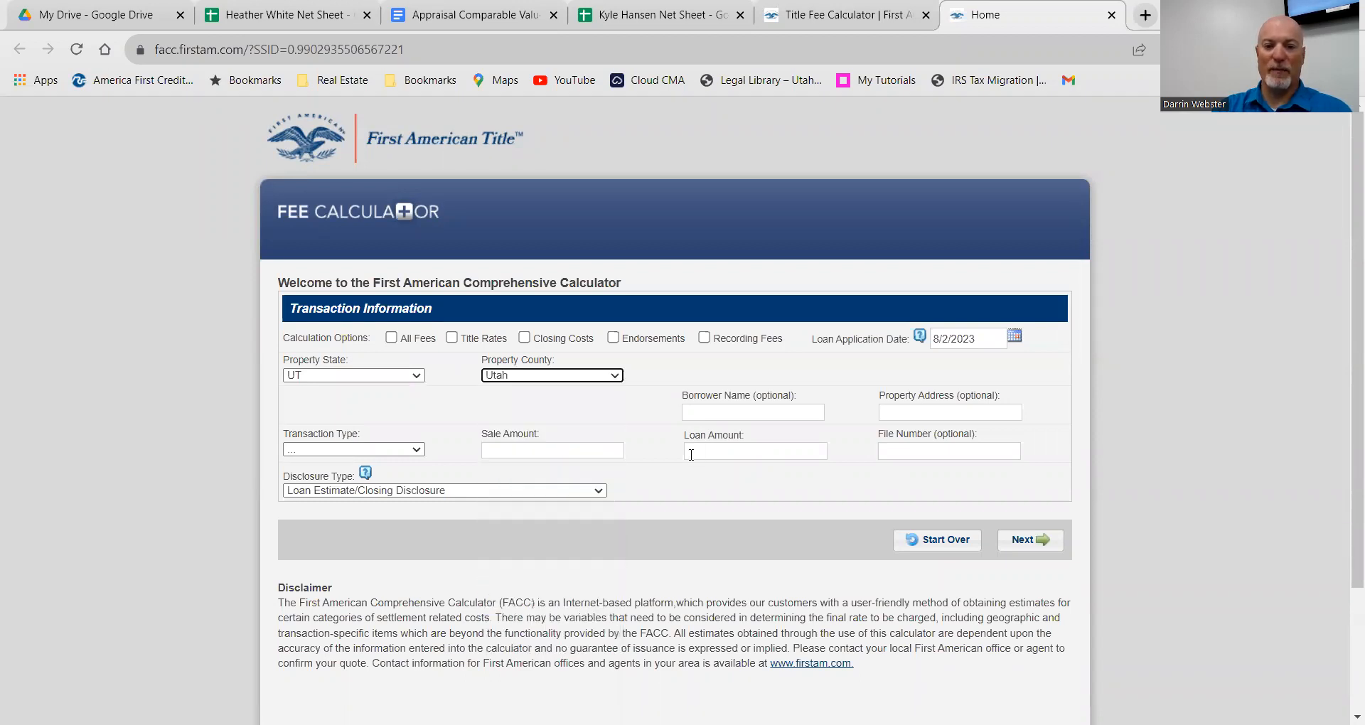
{"action": "left_click", "coordinate": [388, 449]}
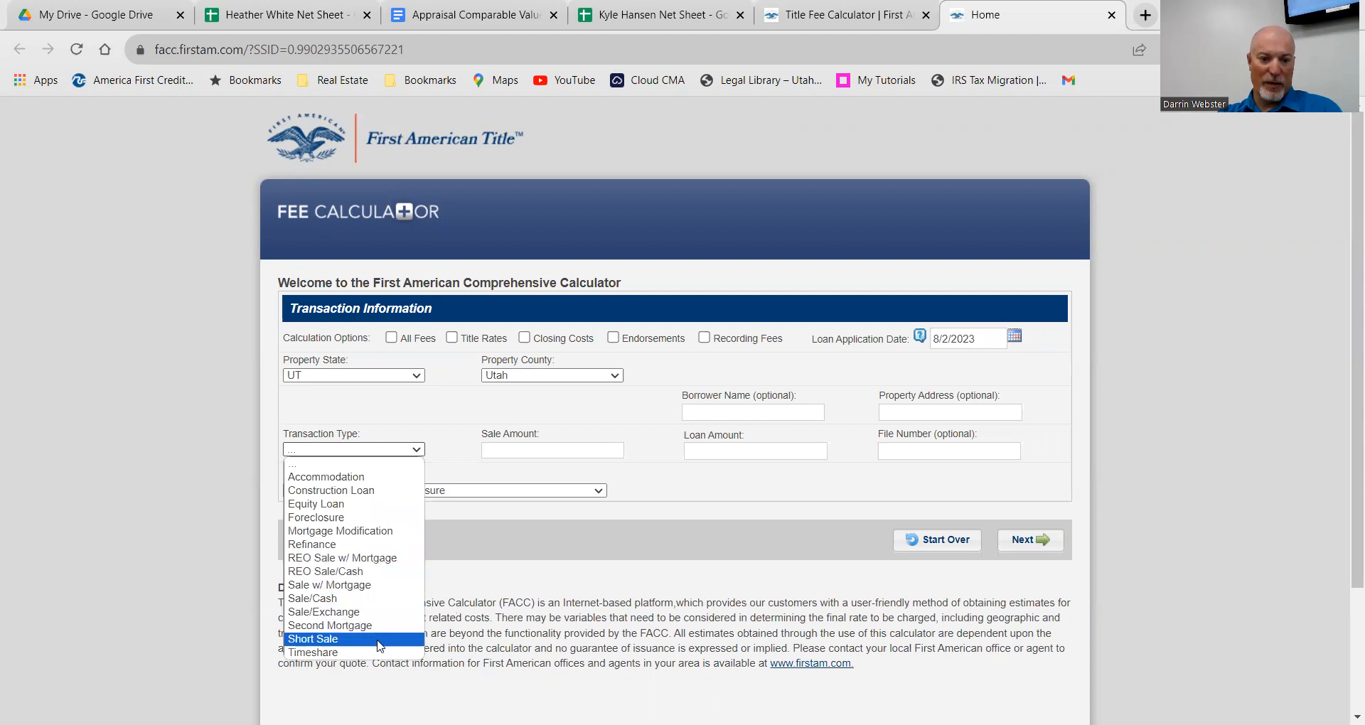
Step: Choose Sale w/ Mortgage as transaction type and check the net sheet's sales price
{"action": "left_click", "coordinate": [334, 586]}
{"action": "left_click", "coordinate": [491, 450]}
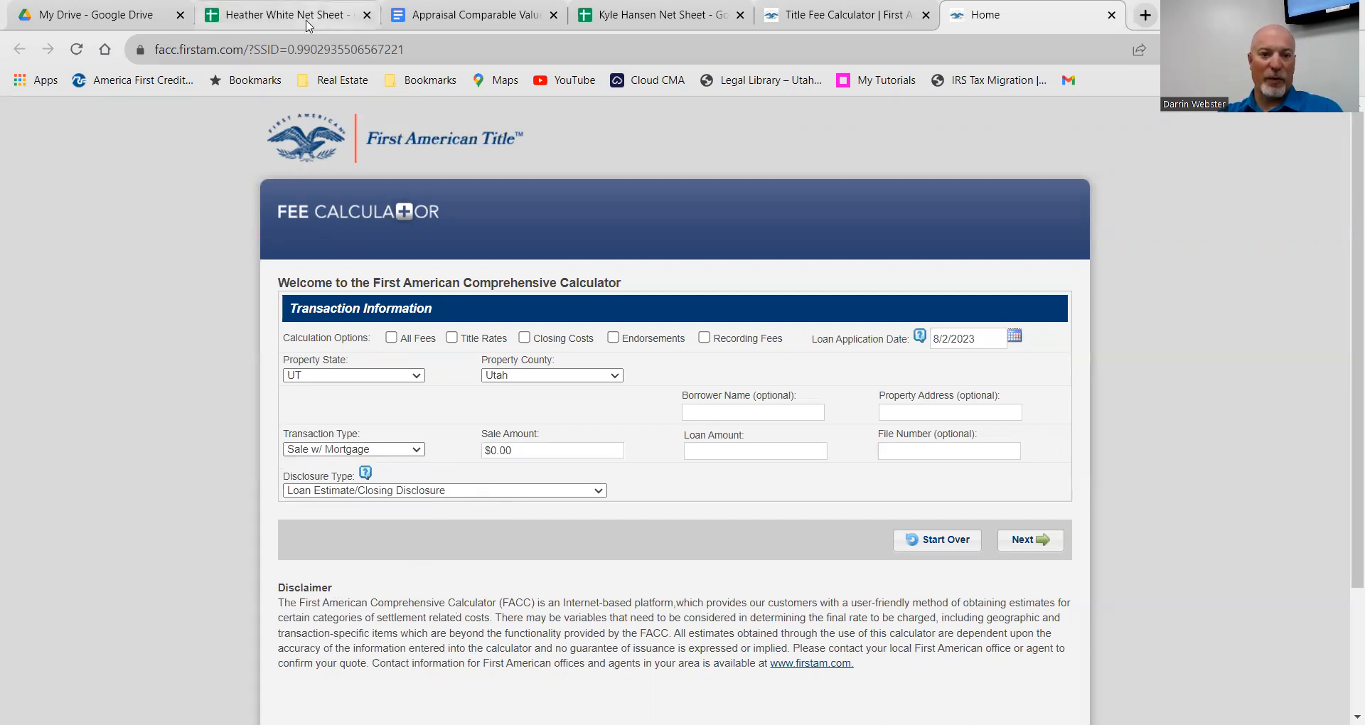
{"action": "left_click", "coordinate": [307, 26]}
{"action": "scroll", "coordinate": [401, 258], "scroll_direction": "up", "scroll_amount": 3}
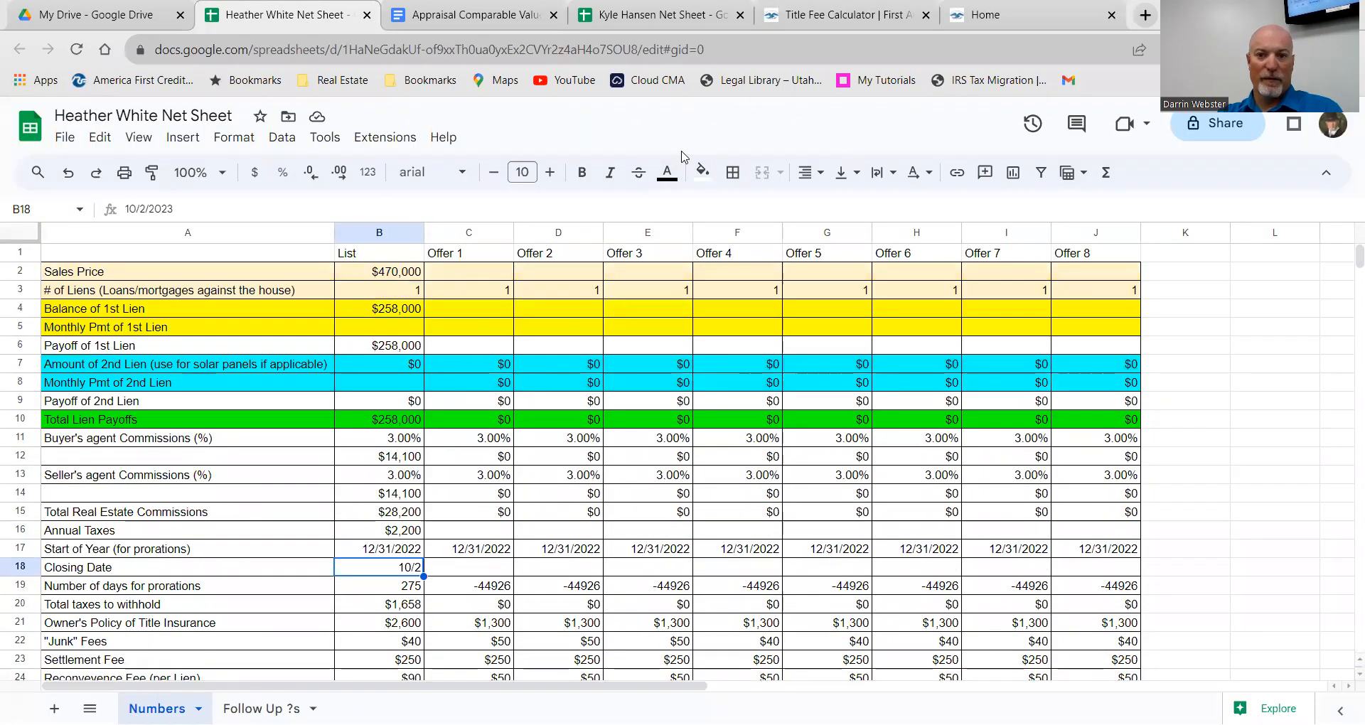
{"action": "left_click", "coordinate": [980, 15]}
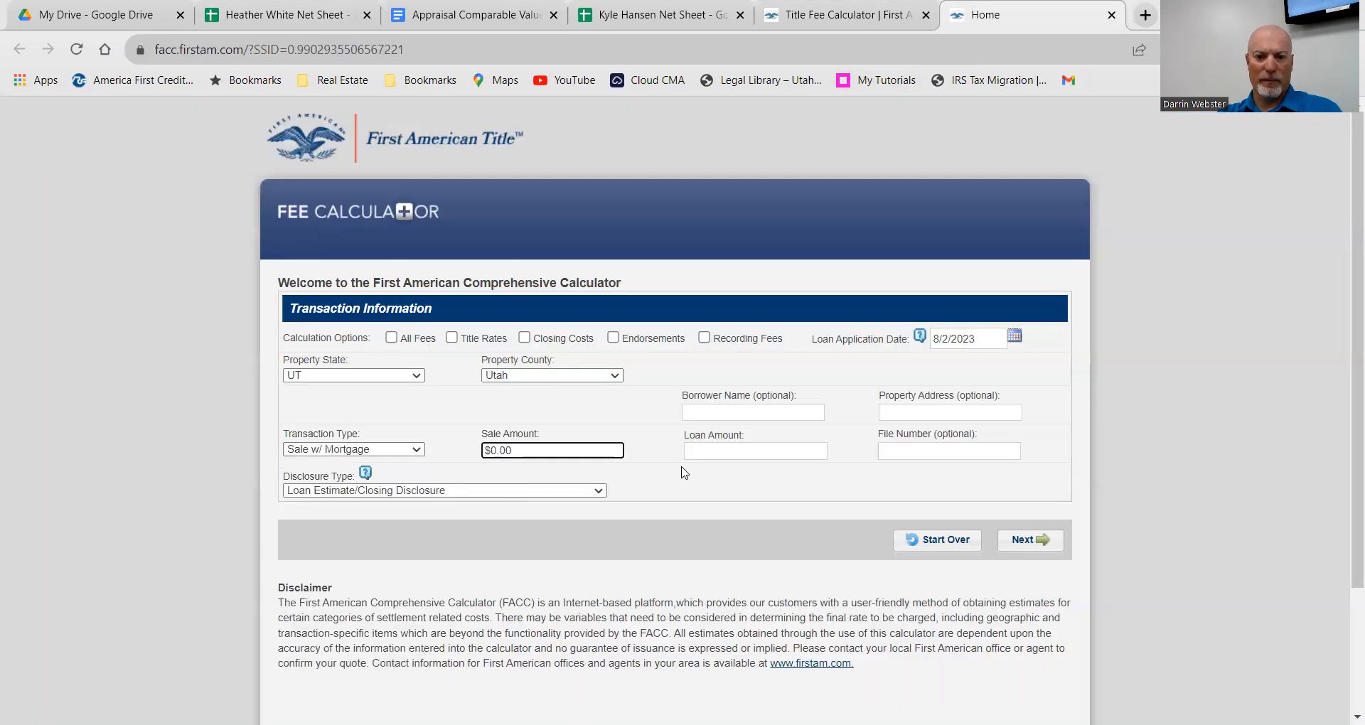
Step: Enter a 470000 sale amount and pick the Loan Estimate/Closing Disclosure disclosure type
{"action": "left_click_drag", "start_coordinate": [567, 450], "coordinate": [467, 450]}
{"action": "type", "text": "470000"}
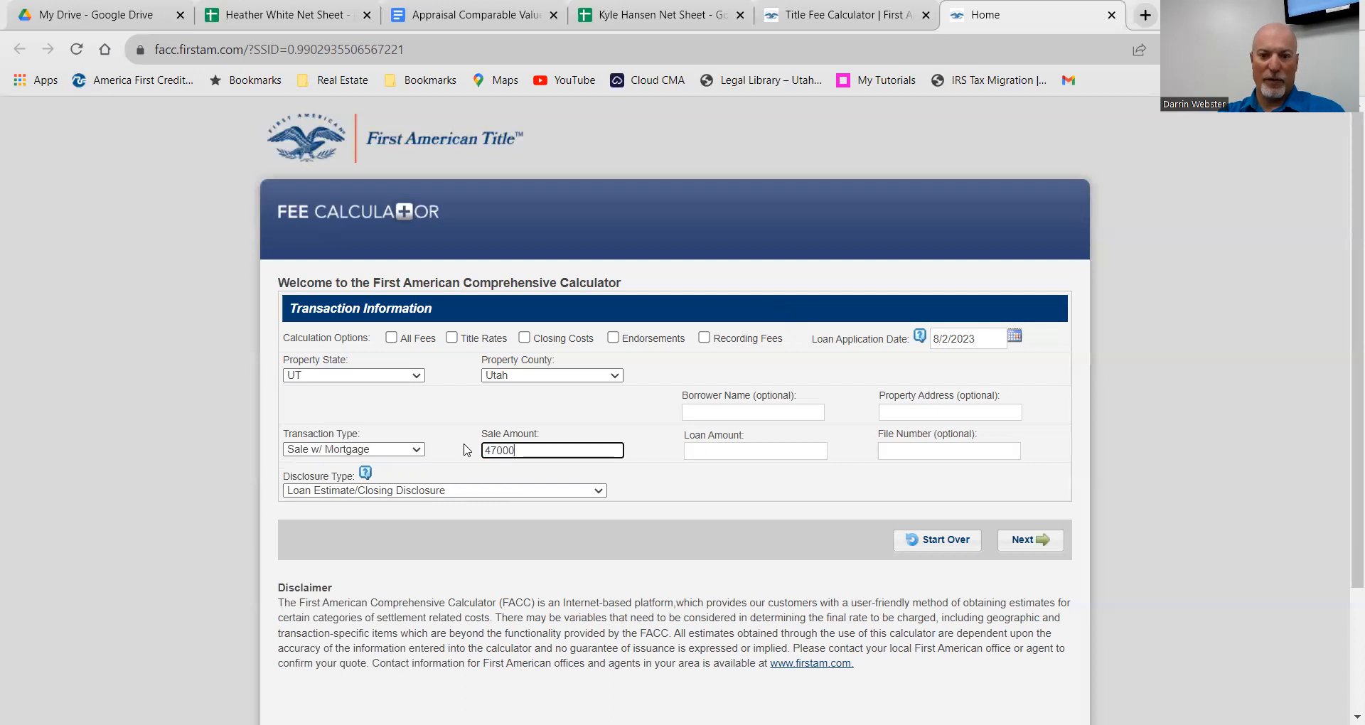
{"action": "left_click", "coordinate": [702, 449]}
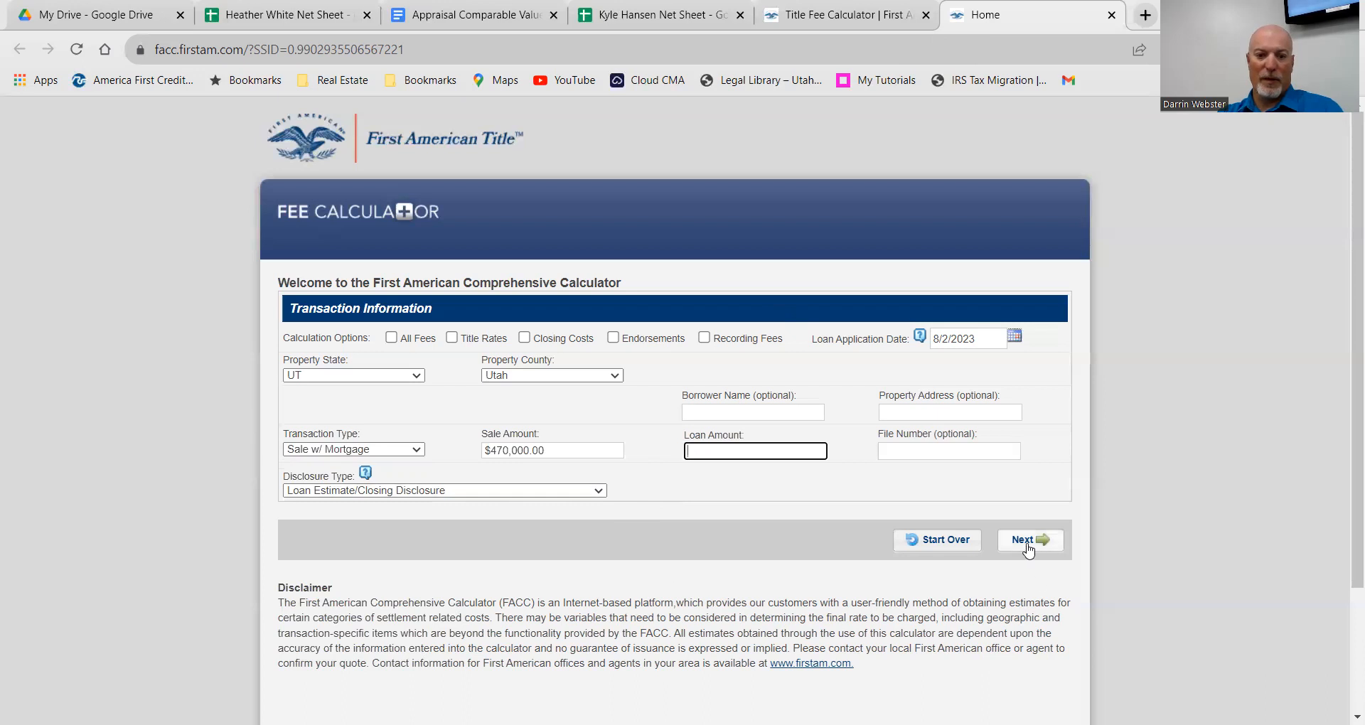
{"action": "left_click", "coordinate": [601, 492]}
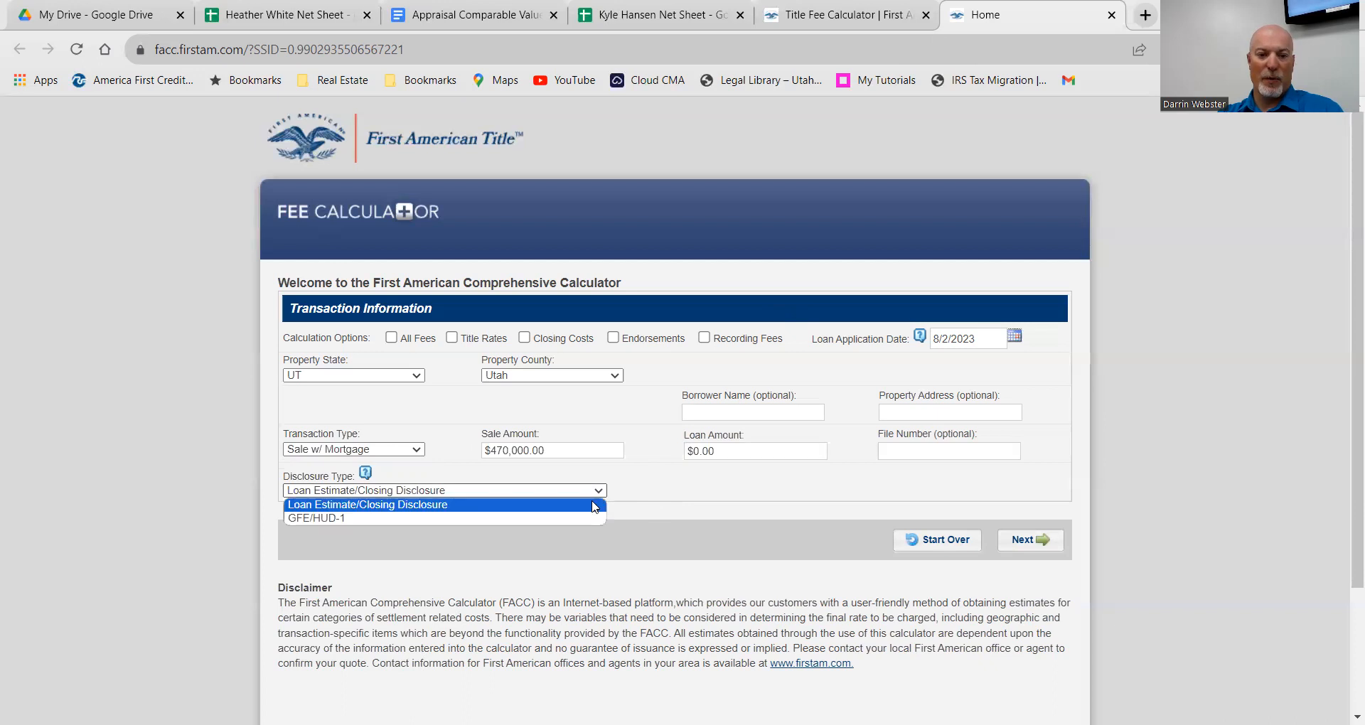
{"action": "left_click", "coordinate": [595, 506]}
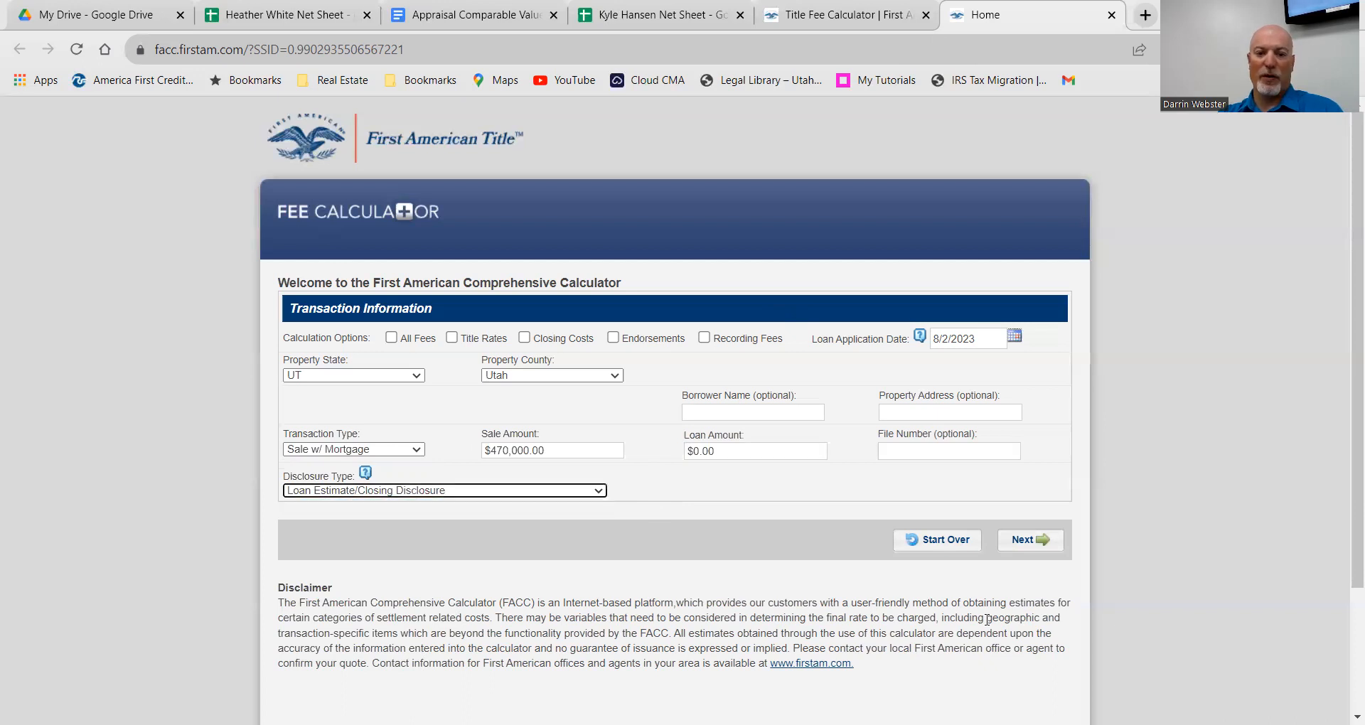
Step: Include All Fees and set the property city to Pleasant Grove
{"action": "left_click", "coordinate": [1021, 544]}
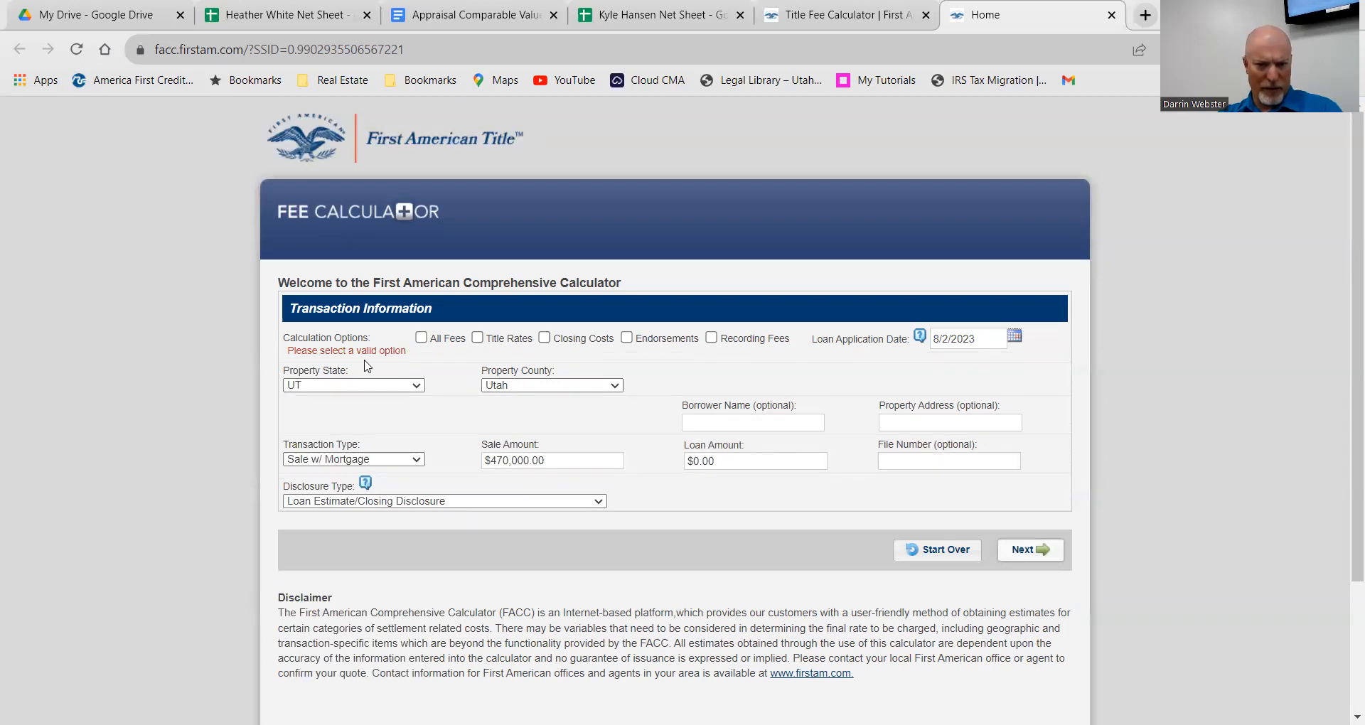
{"action": "left_click", "coordinate": [421, 338]}
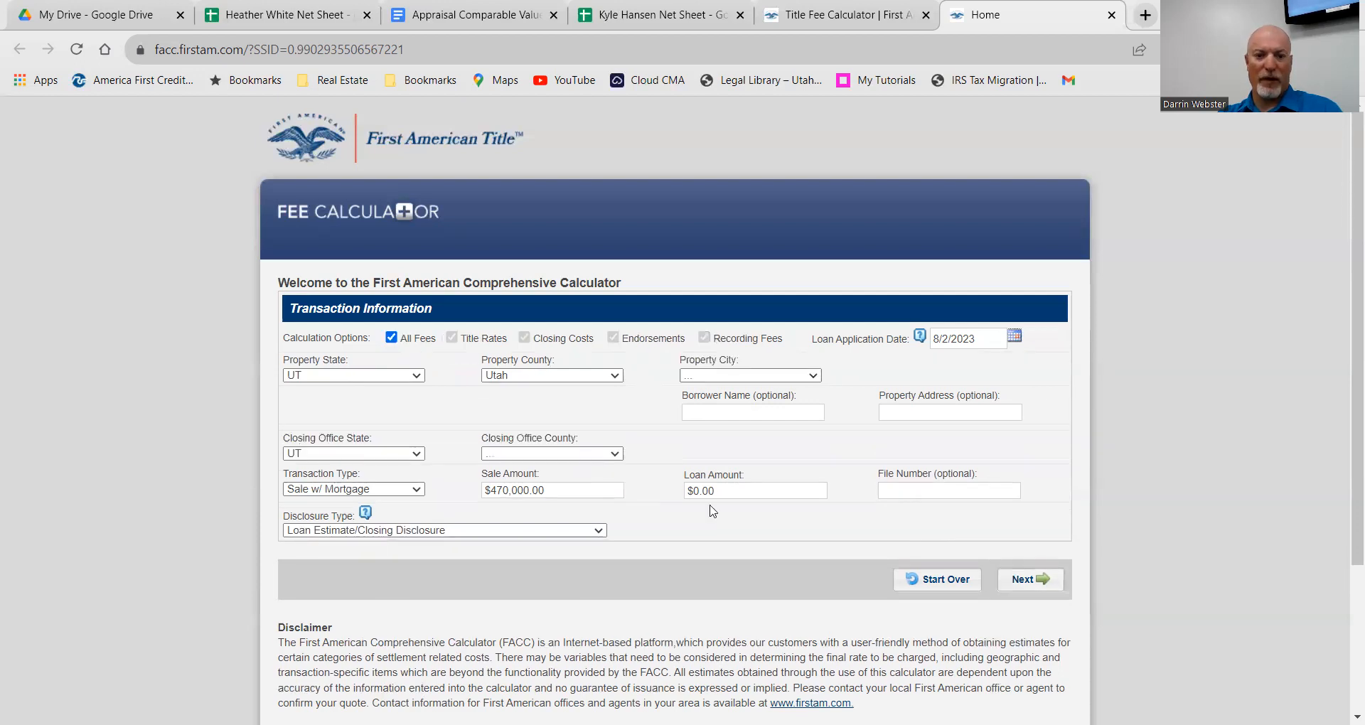
{"action": "left_click", "coordinate": [1029, 580]}
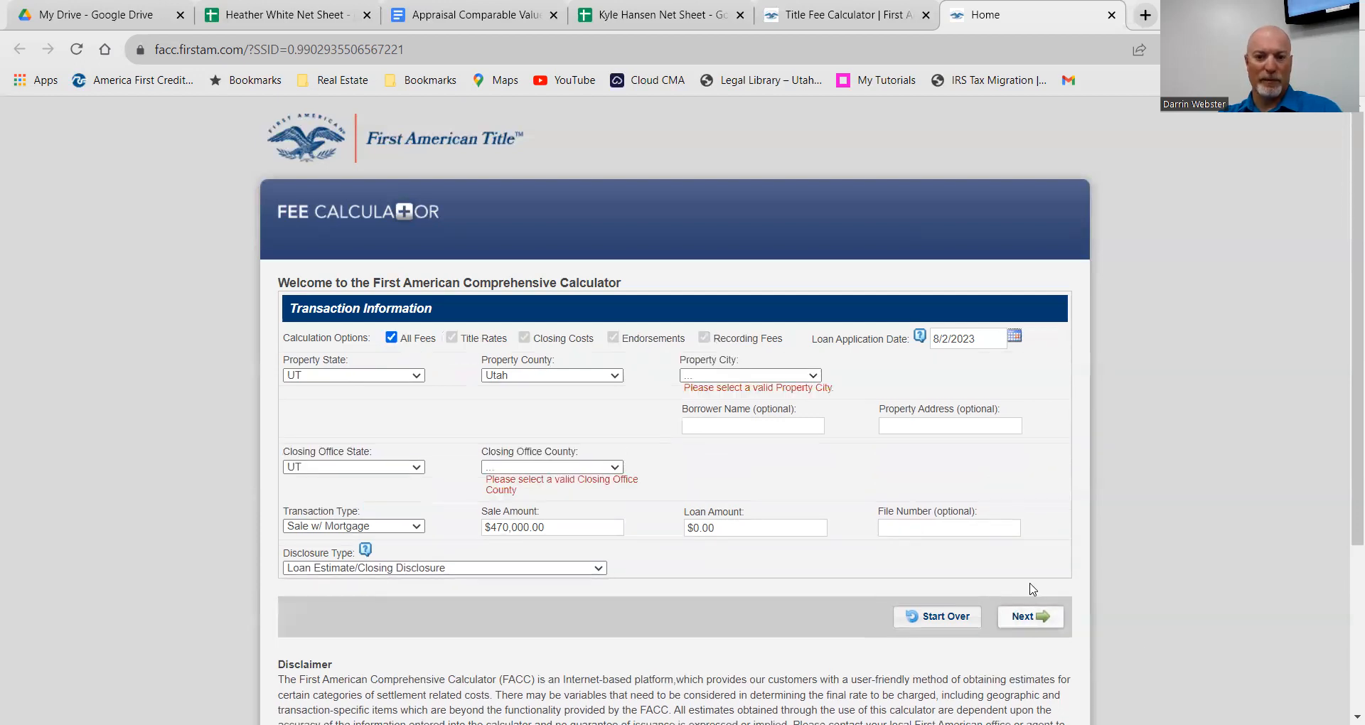
{"action": "left_click", "coordinate": [705, 374]}
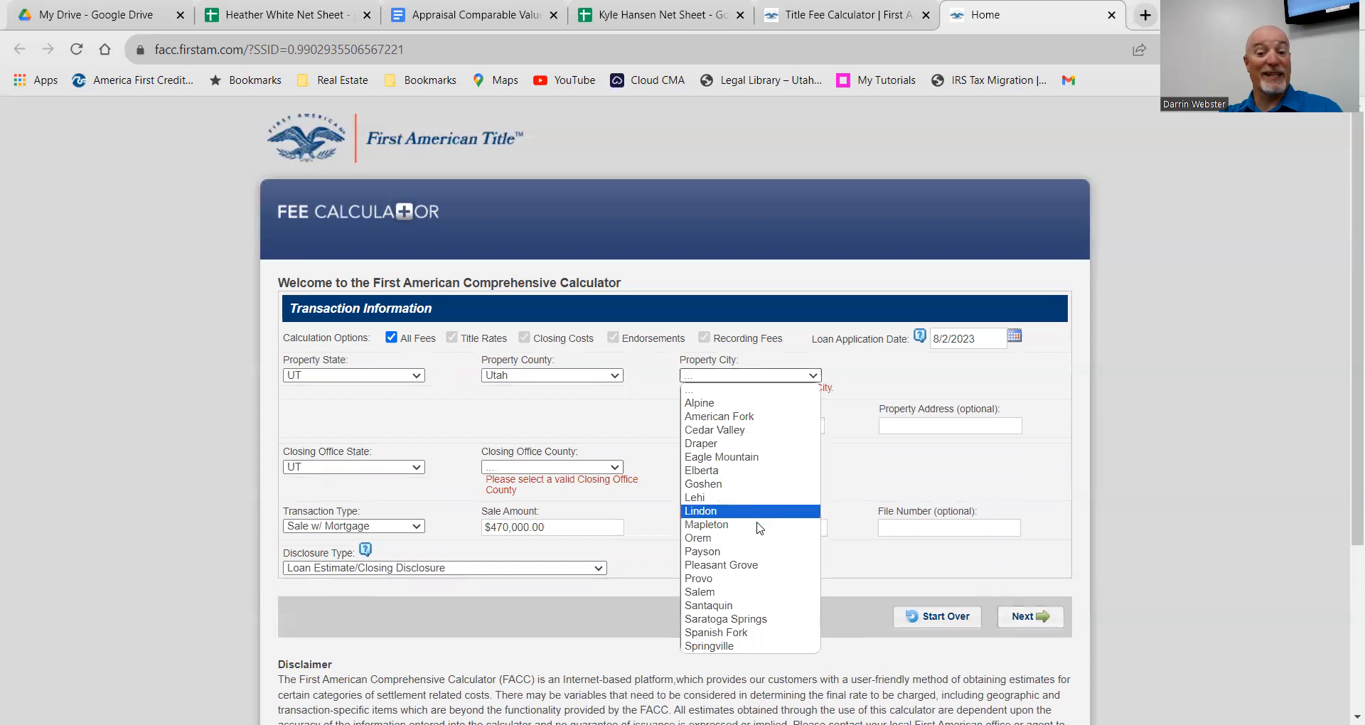
{"action": "left_click", "coordinate": [736, 565]}
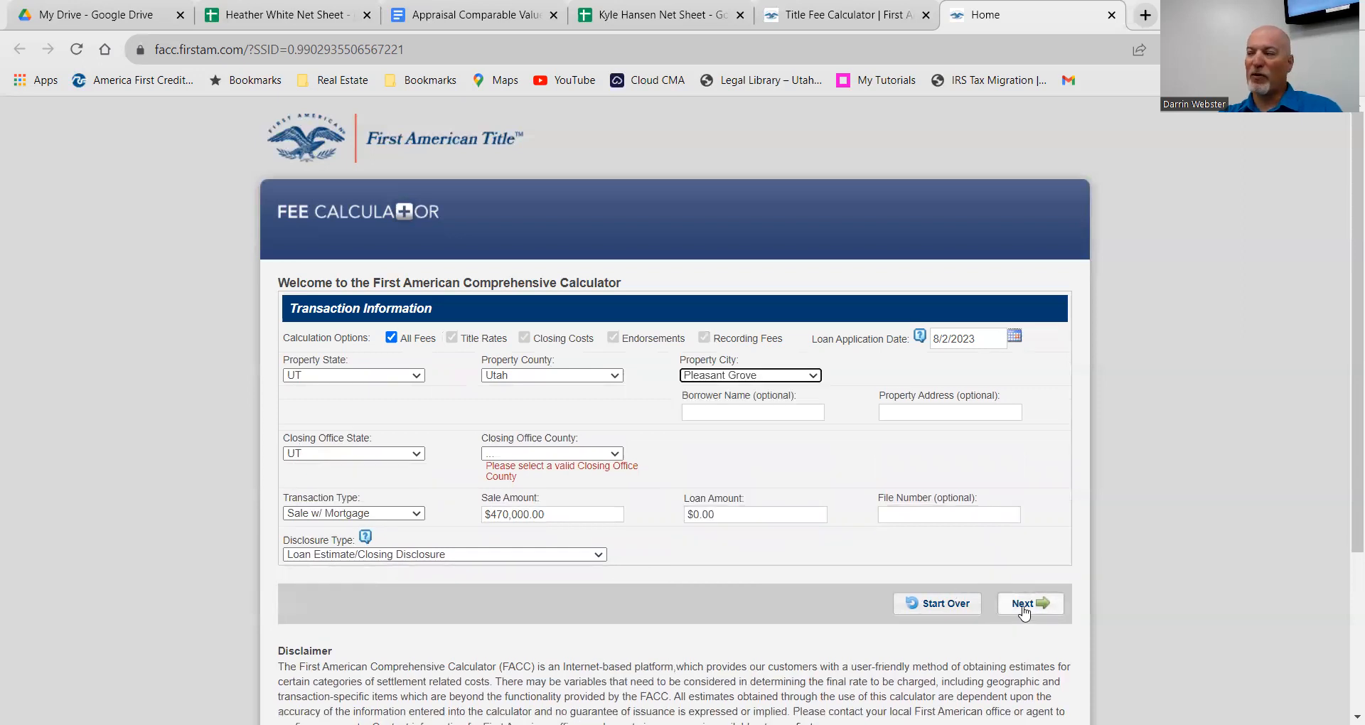
{"action": "left_click", "coordinate": [1018, 602]}
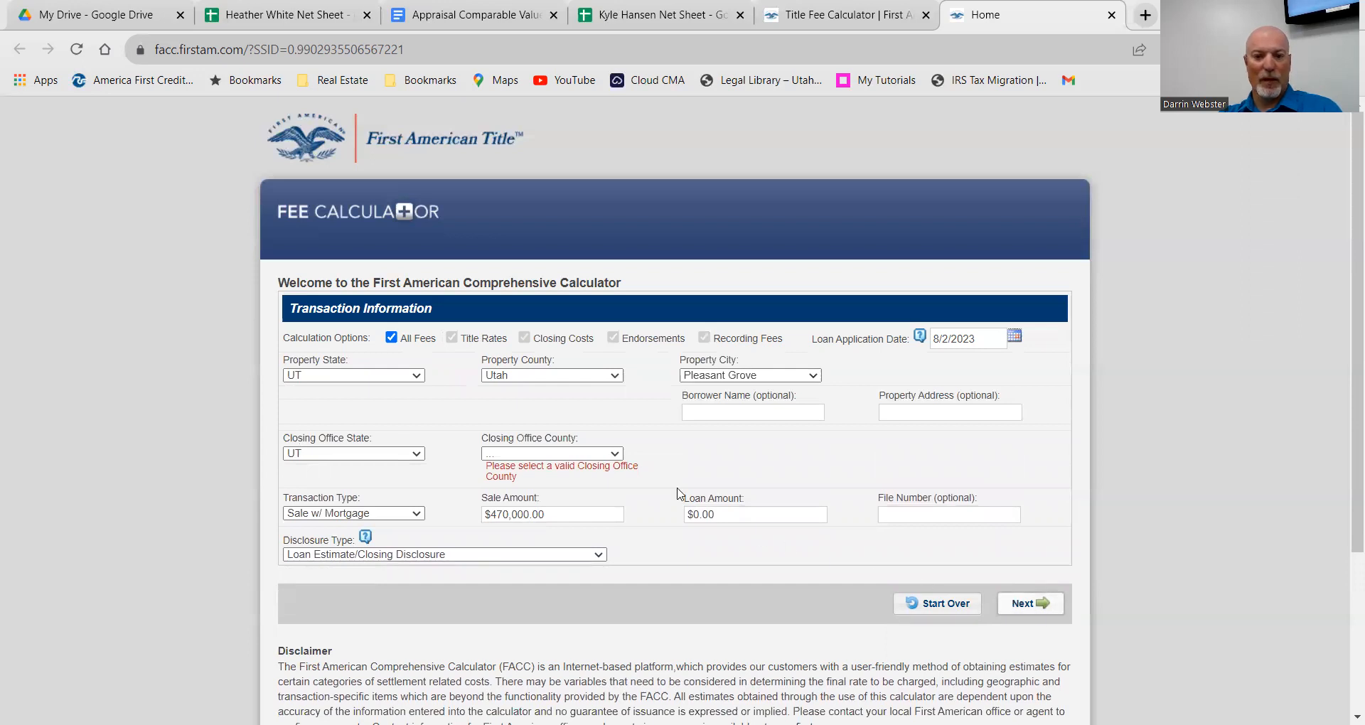
Step: Set the closing office county to Utah and load the title rates
{"action": "left_click", "coordinate": [609, 455]}
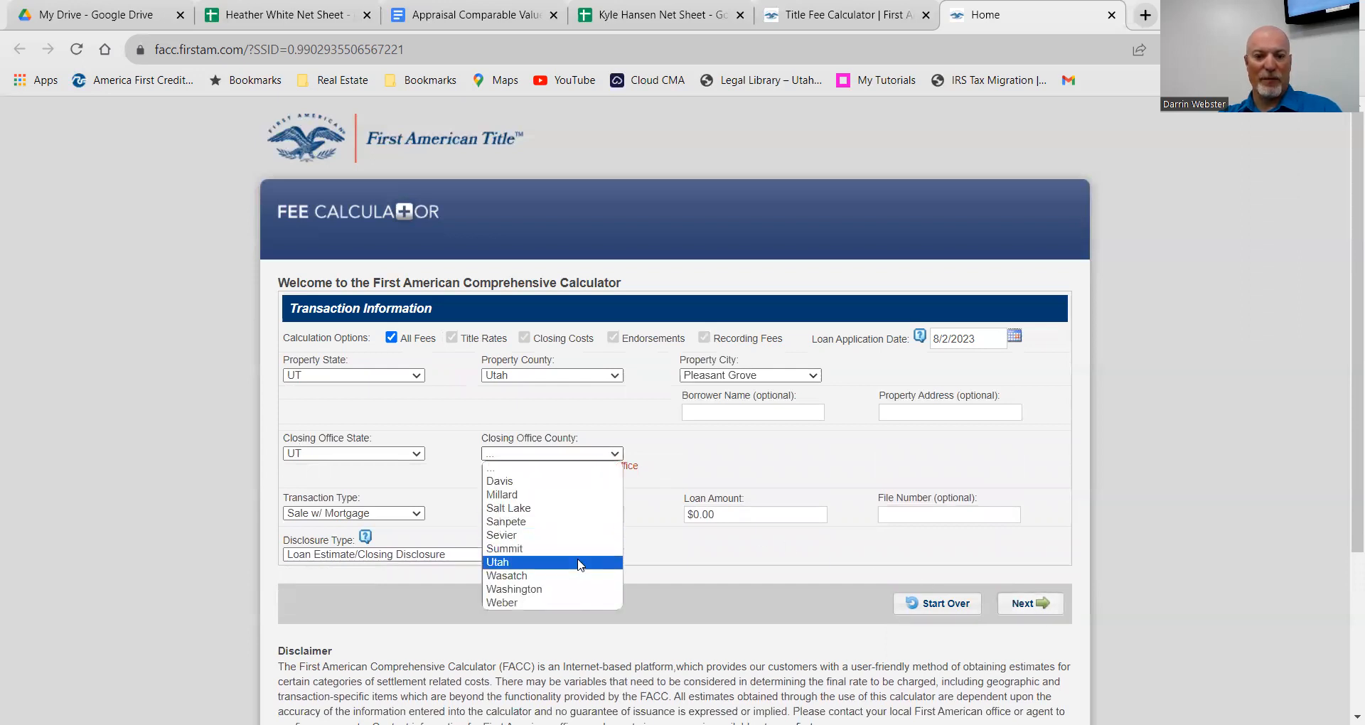
{"action": "left_click", "coordinate": [579, 563]}
{"action": "left_click", "coordinate": [1031, 581]}
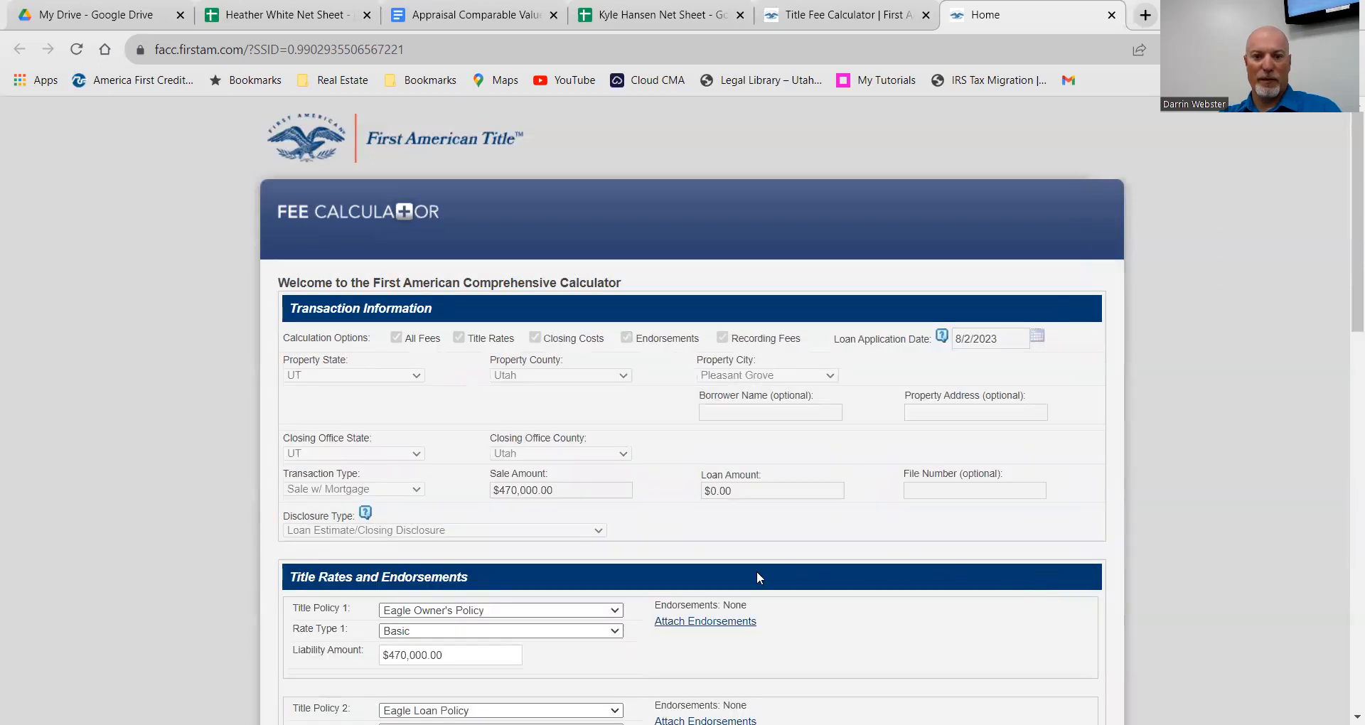
Step: Review the title and recording details and submit them
{"action": "scroll", "coordinate": [756, 570], "scroll_direction": "down", "scroll_amount": 3}
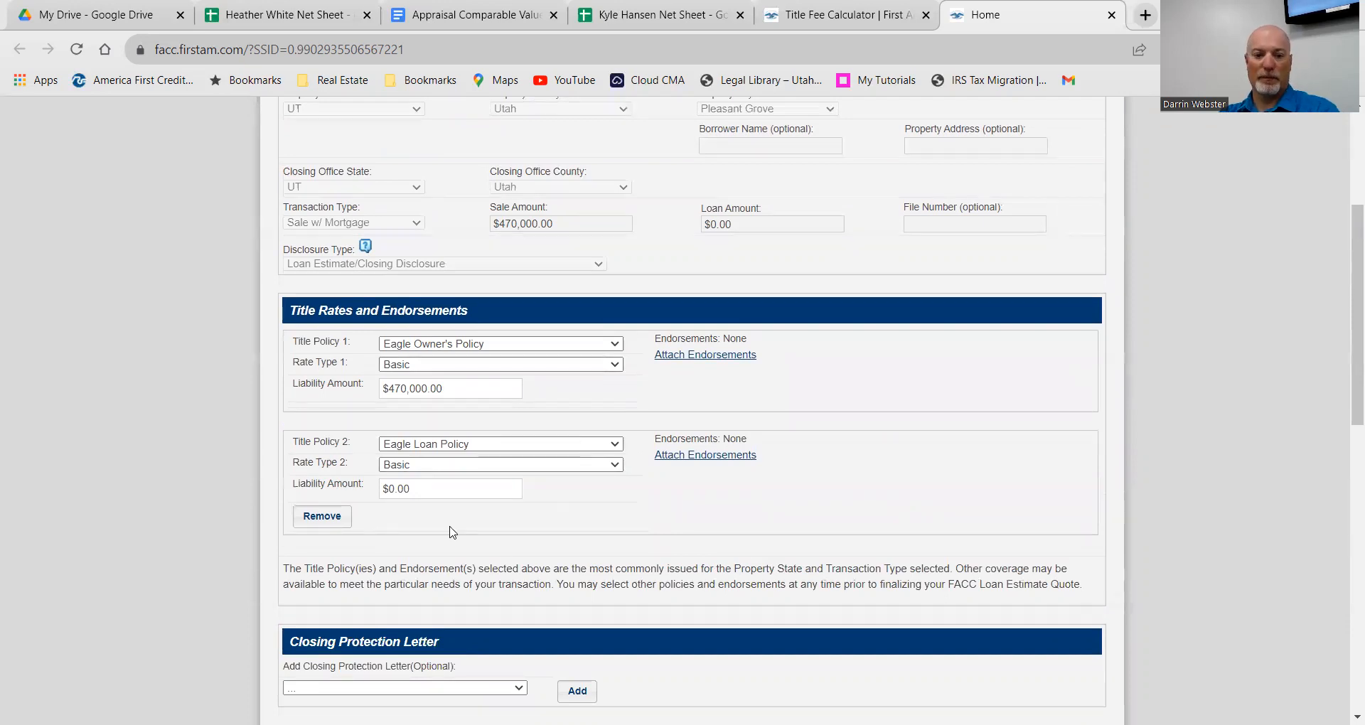
{"action": "scroll", "coordinate": [564, 539], "scroll_direction": "down", "scroll_amount": 1}
{"action": "scroll", "coordinate": [564, 539], "scroll_direction": "down", "scroll_amount": 2}
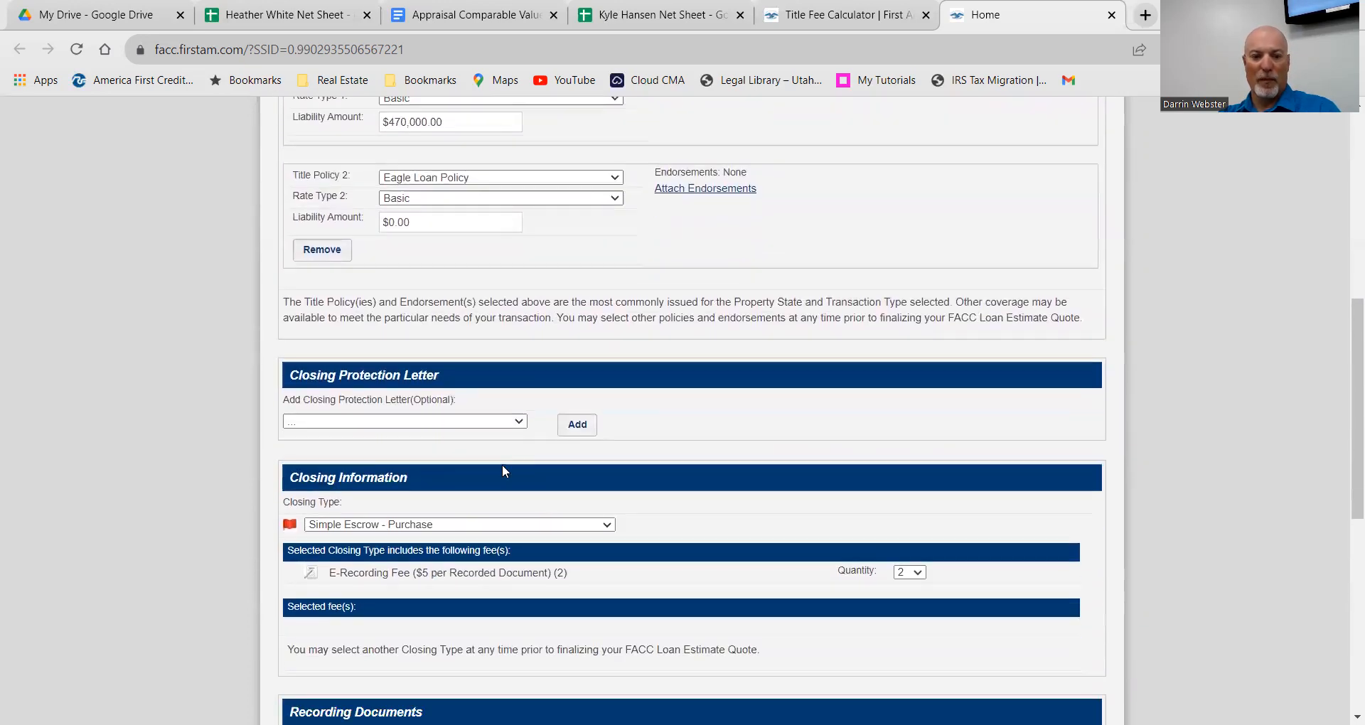
{"action": "scroll", "coordinate": [553, 477], "scroll_direction": "down", "scroll_amount": 2}
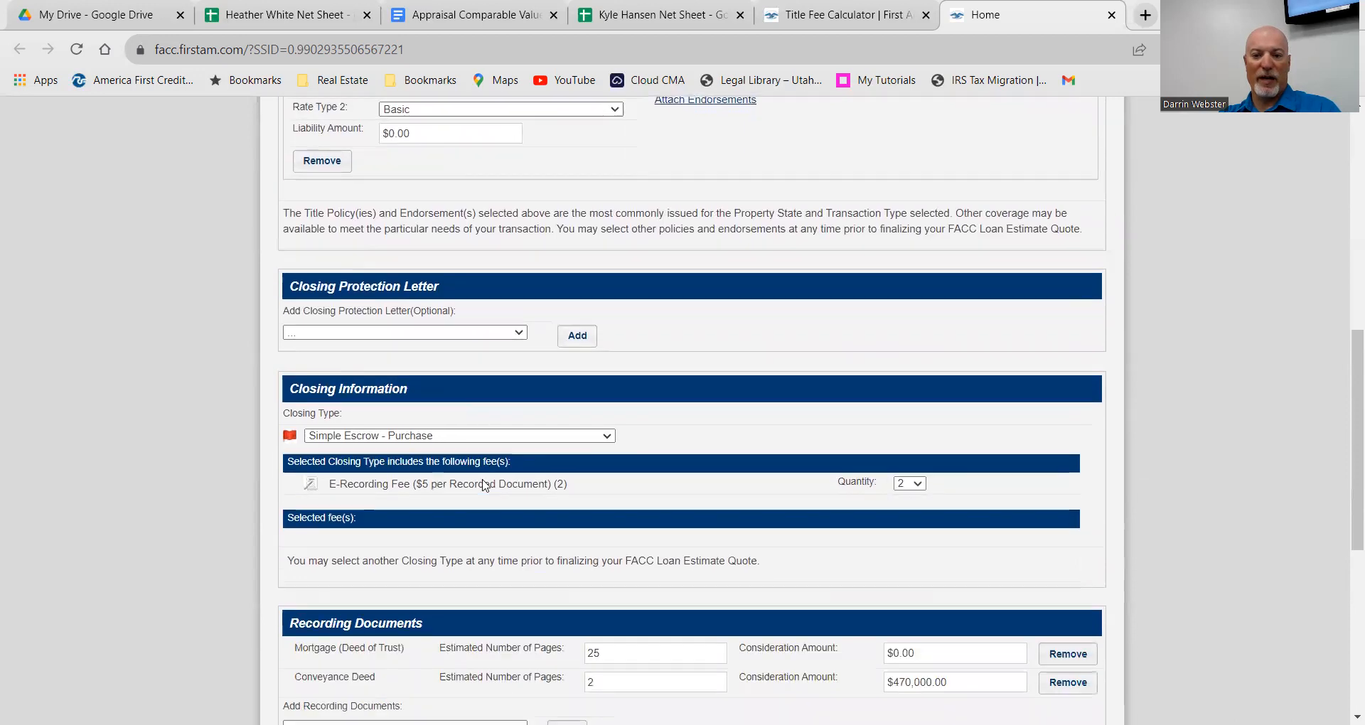
{"action": "scroll", "coordinate": [882, 490], "scroll_direction": "down", "scroll_amount": 2}
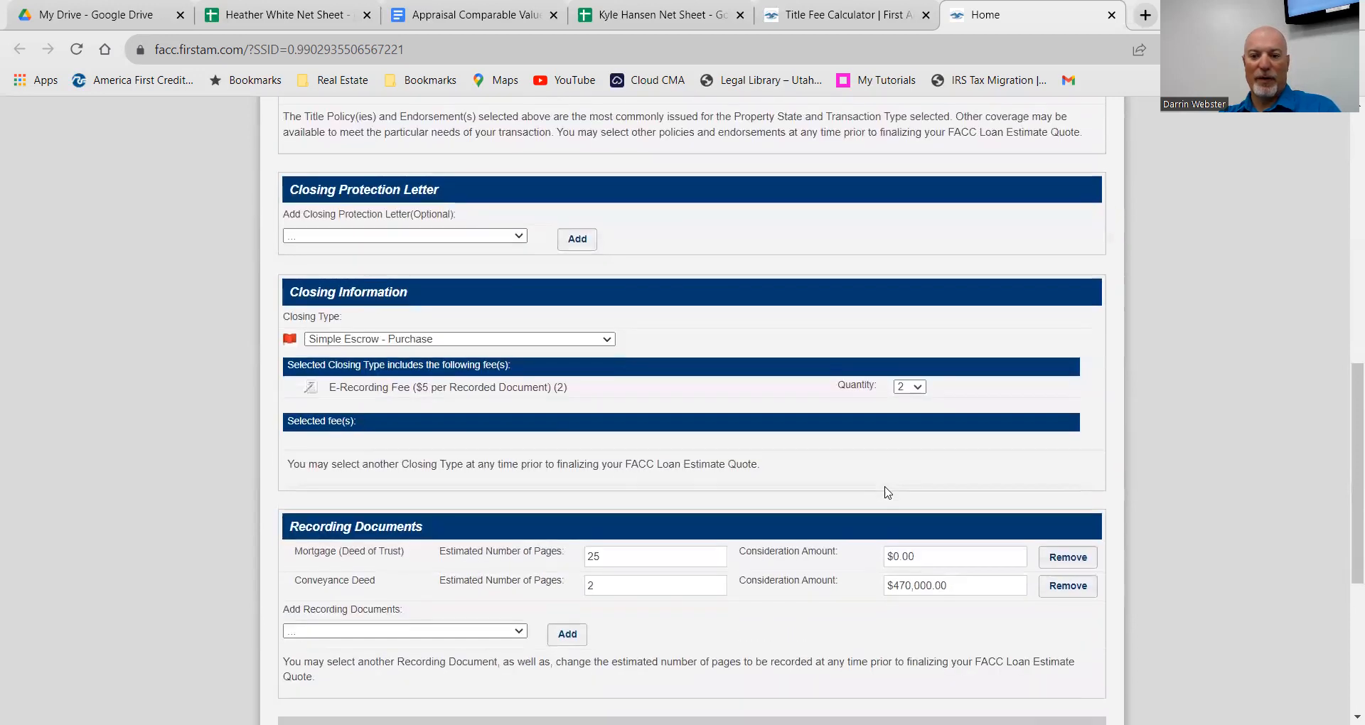
{"action": "scroll", "coordinate": [873, 517], "scroll_direction": "down", "scroll_amount": 1}
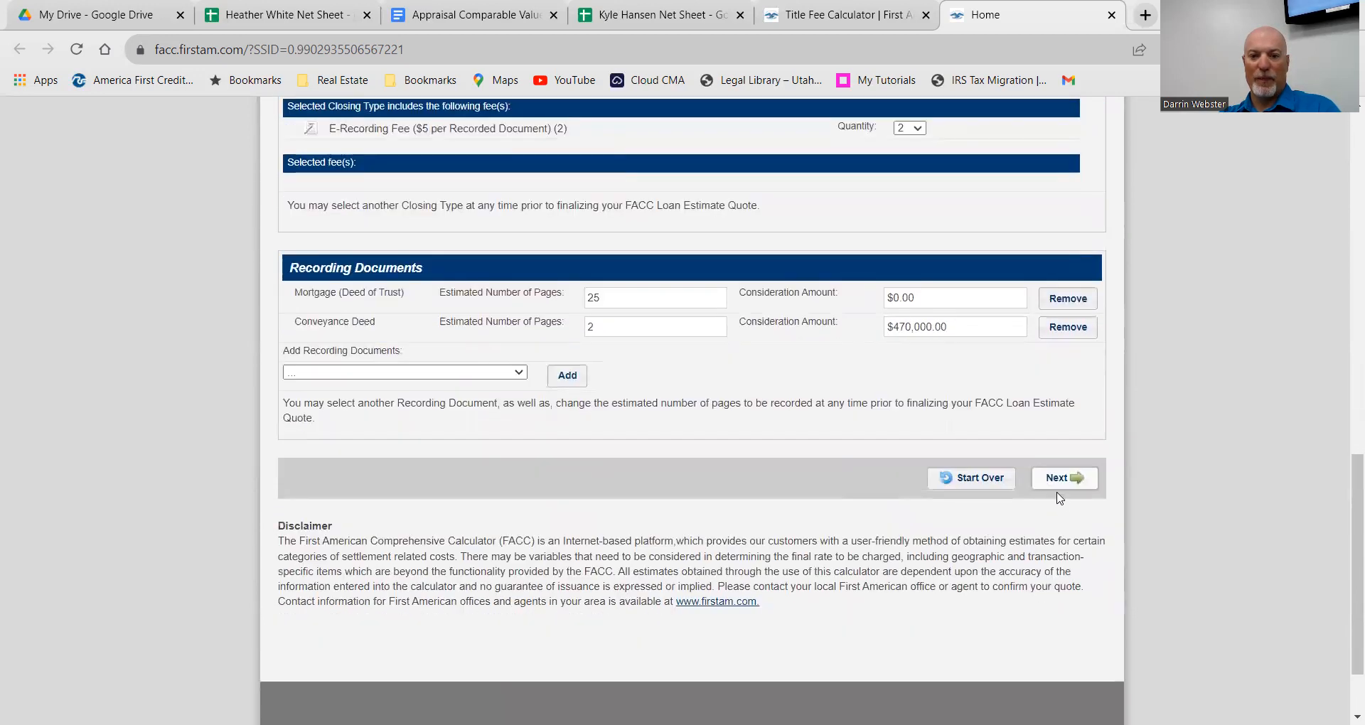
{"action": "left_click", "coordinate": [1057, 482]}
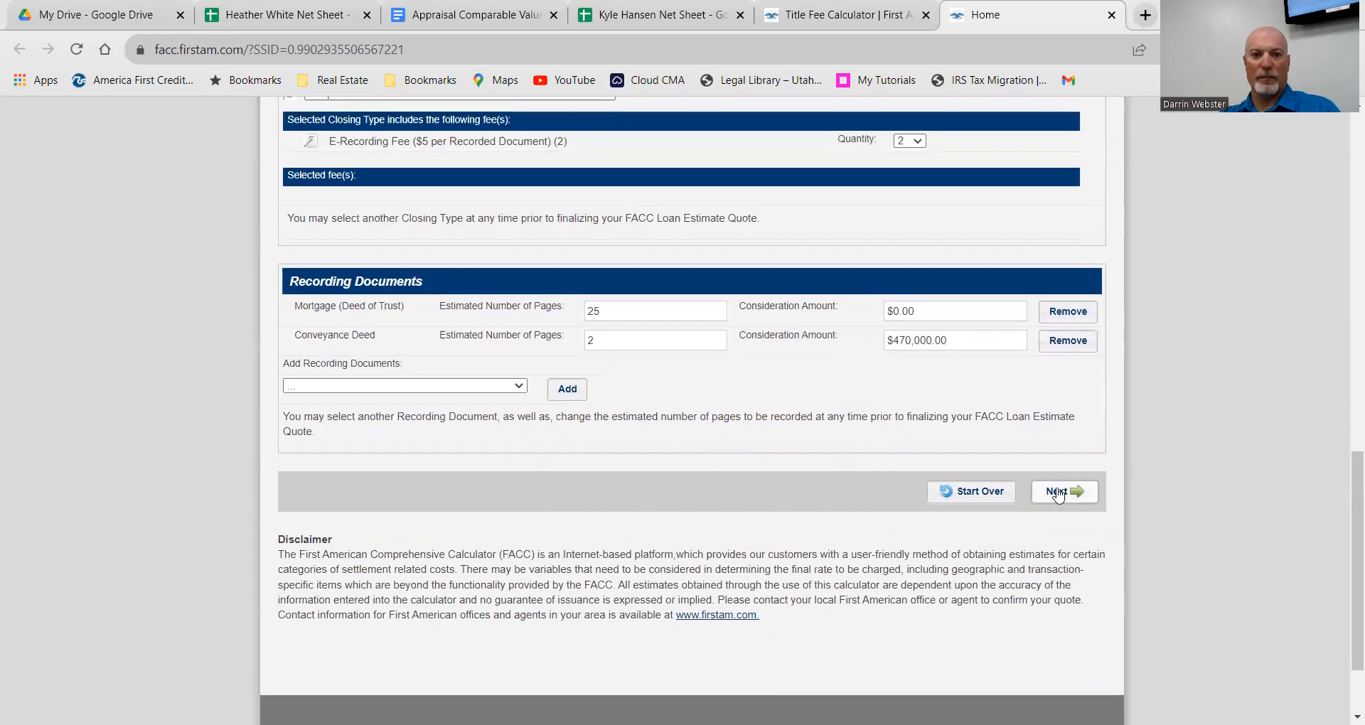
Step: Replace the Eagle Loan Policy's $0.00 liability amount with 470000
{"action": "scroll", "coordinate": [853, 476], "scroll_direction": "up", "scroll_amount": 10}
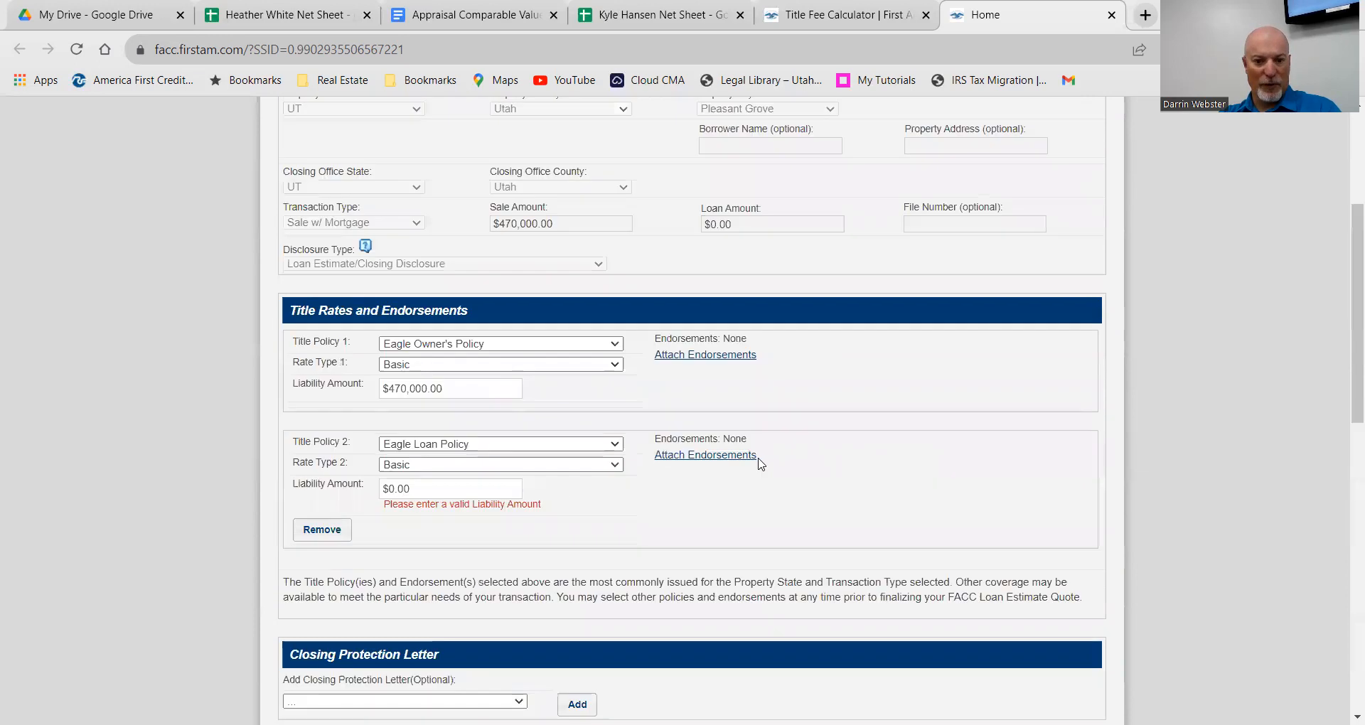
{"action": "left_click", "coordinate": [505, 485]}
{"action": "left_click_drag", "start_coordinate": [505, 486], "coordinate": [359, 489]}
{"action": "type", "text": "47"}
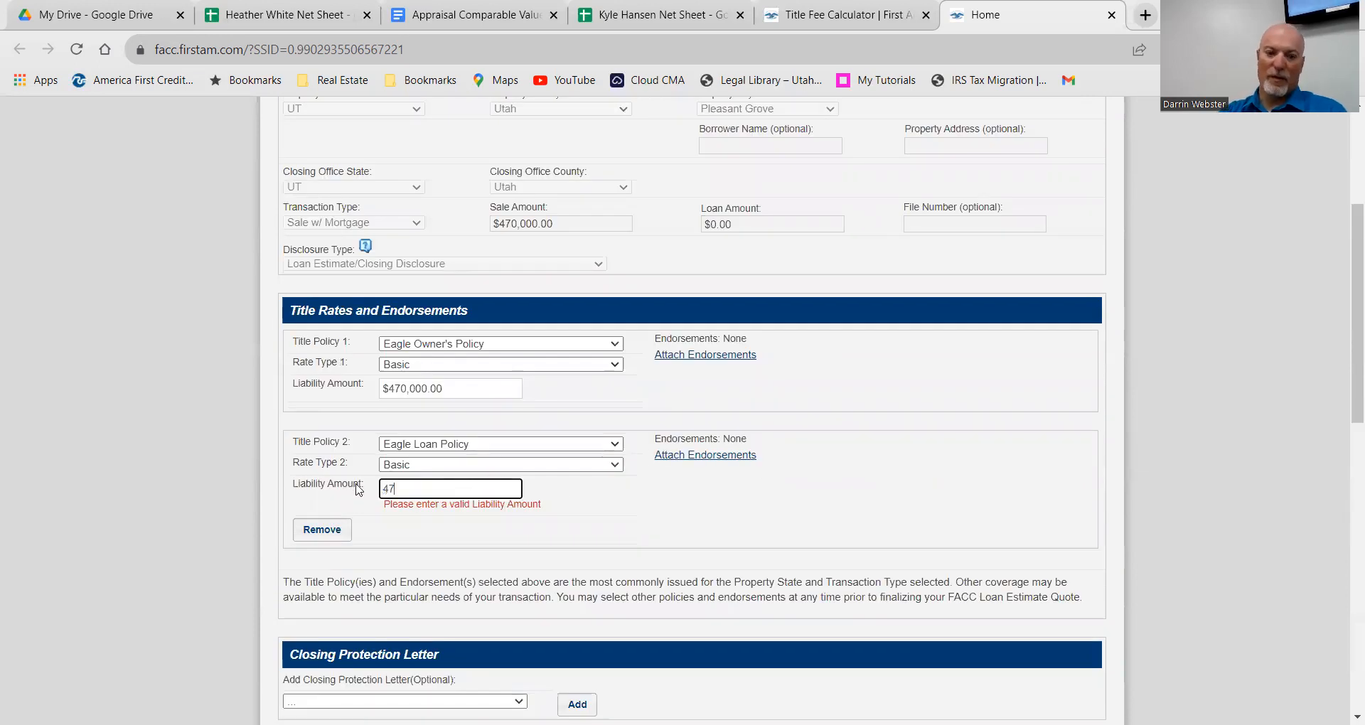
{"action": "type", "text": "0000"}
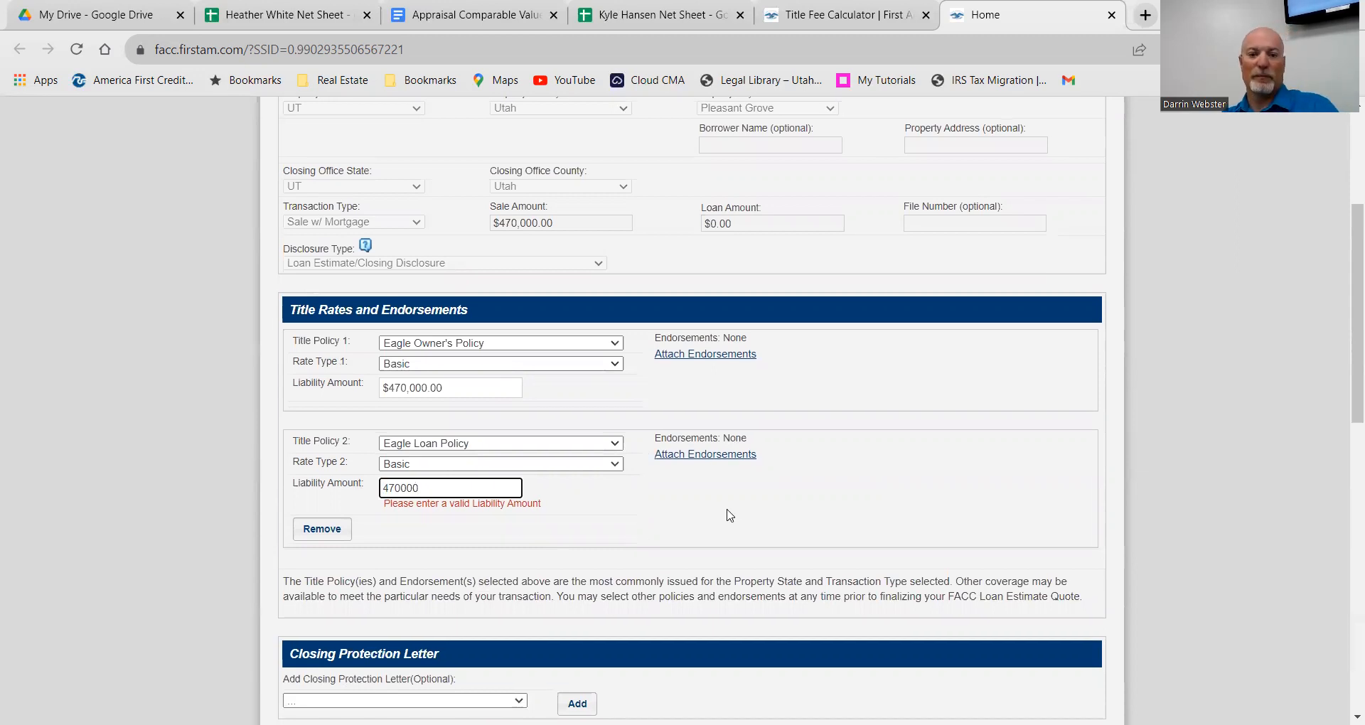
{"action": "scroll", "coordinate": [731, 524], "scroll_direction": "down", "scroll_amount": 9}
{"action": "scroll", "coordinate": [774, 531], "scroll_direction": "down", "scroll_amount": 3}
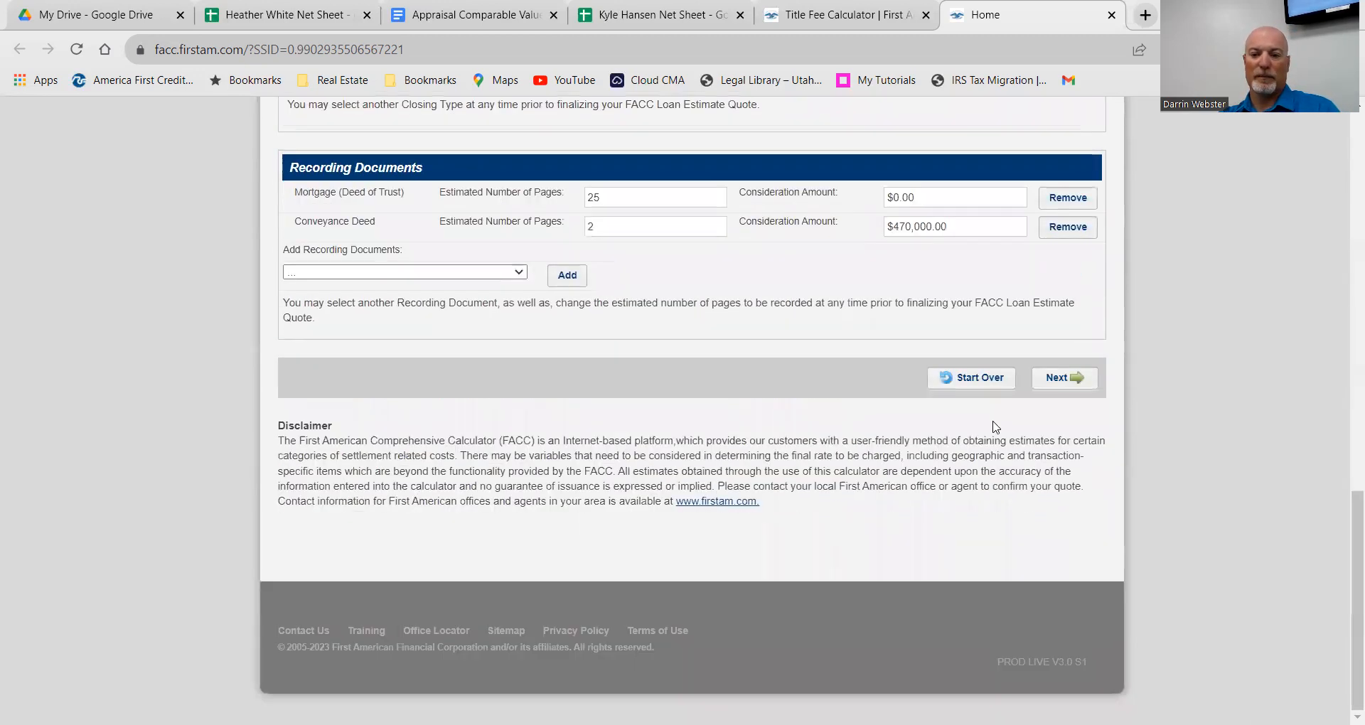
Step: Enter 1 for mortgage and conveyance deed descriptions over 10, then generate the summary
{"action": "left_click", "coordinate": [1046, 388]}
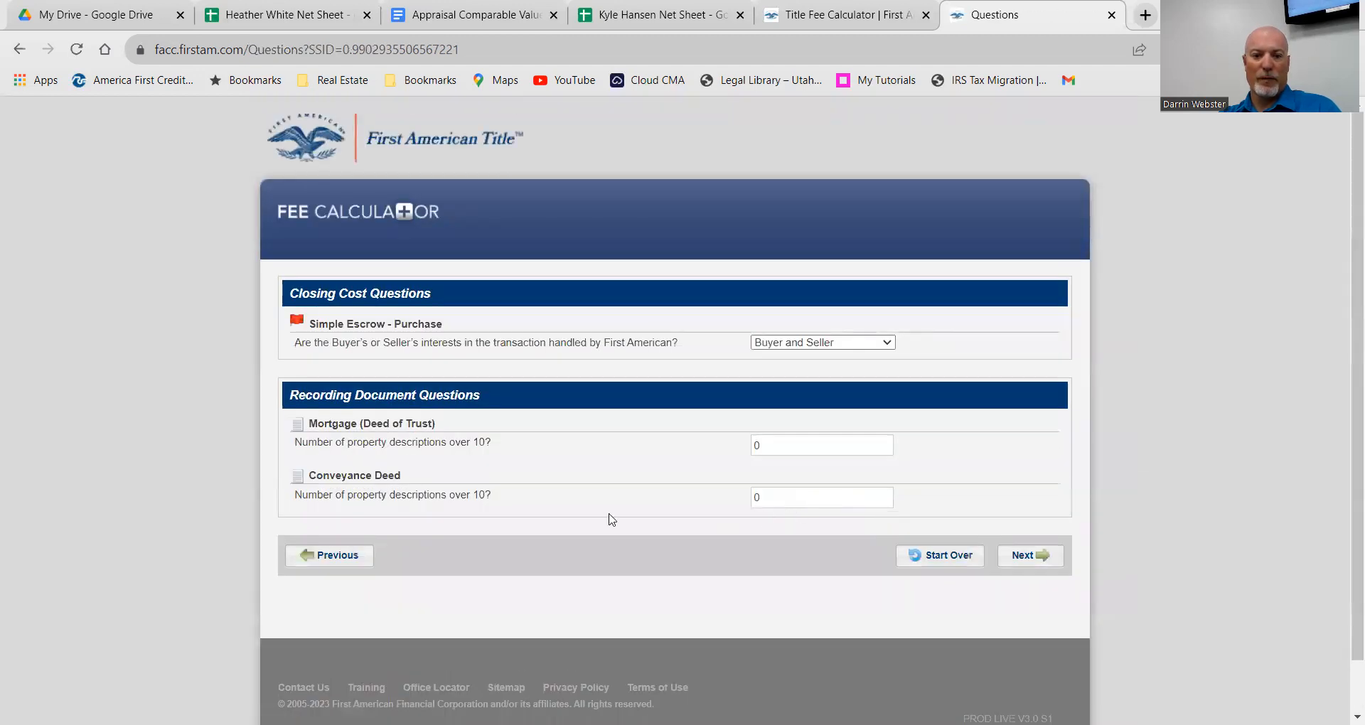
{"action": "scroll", "coordinate": [633, 466], "scroll_direction": "down", "scroll_amount": 1}
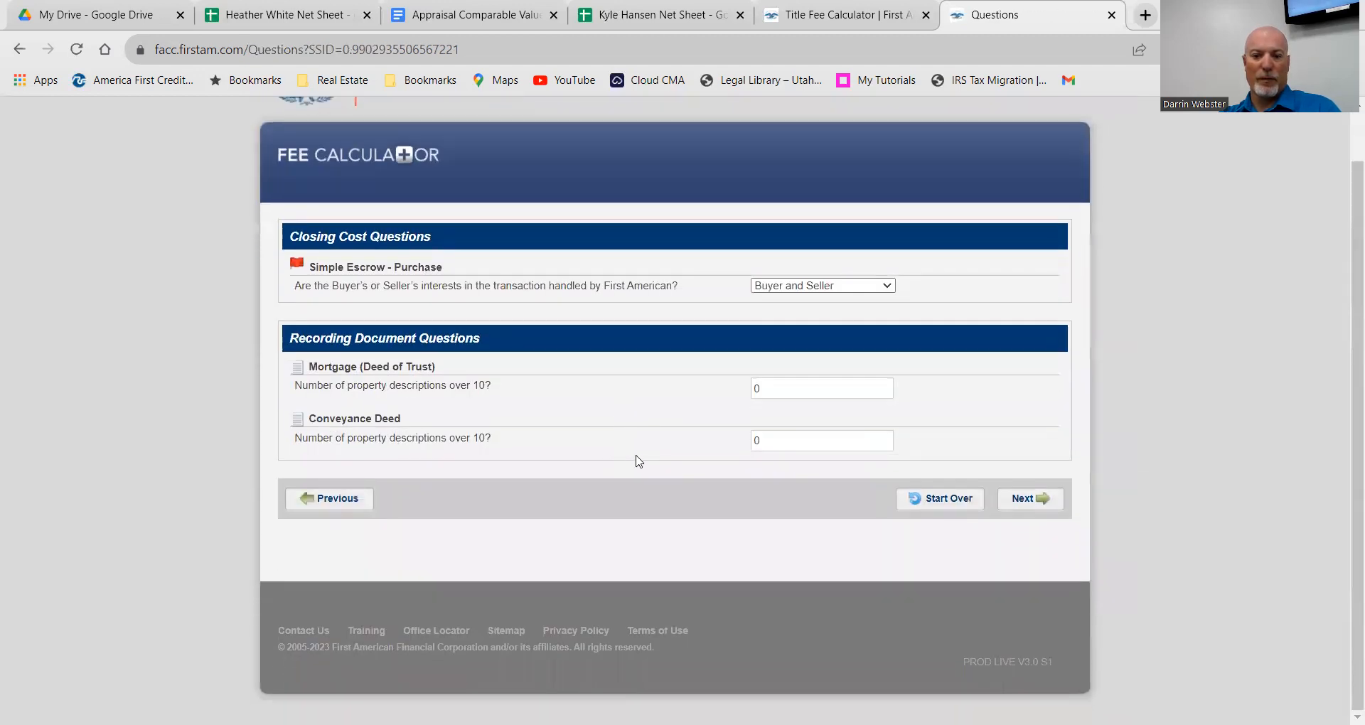
{"action": "left_click", "coordinate": [758, 388]}
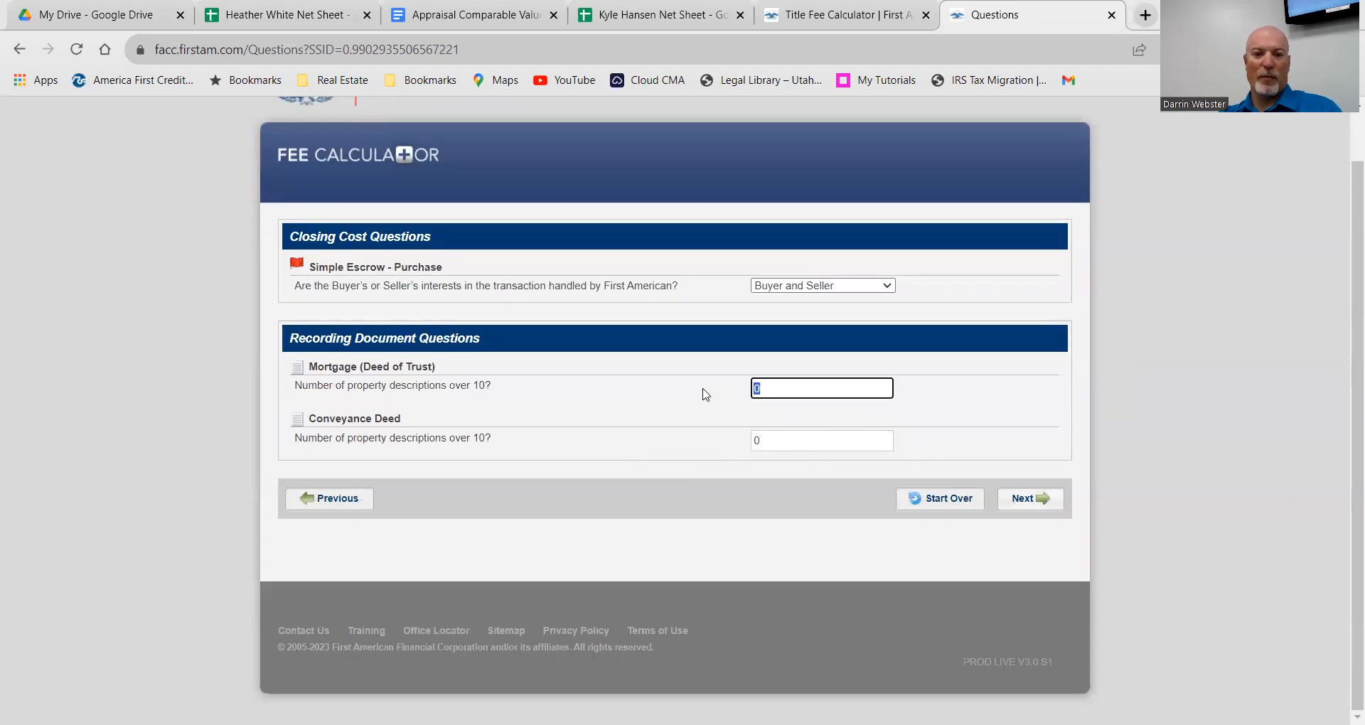
{"action": "type", "text": "1"}
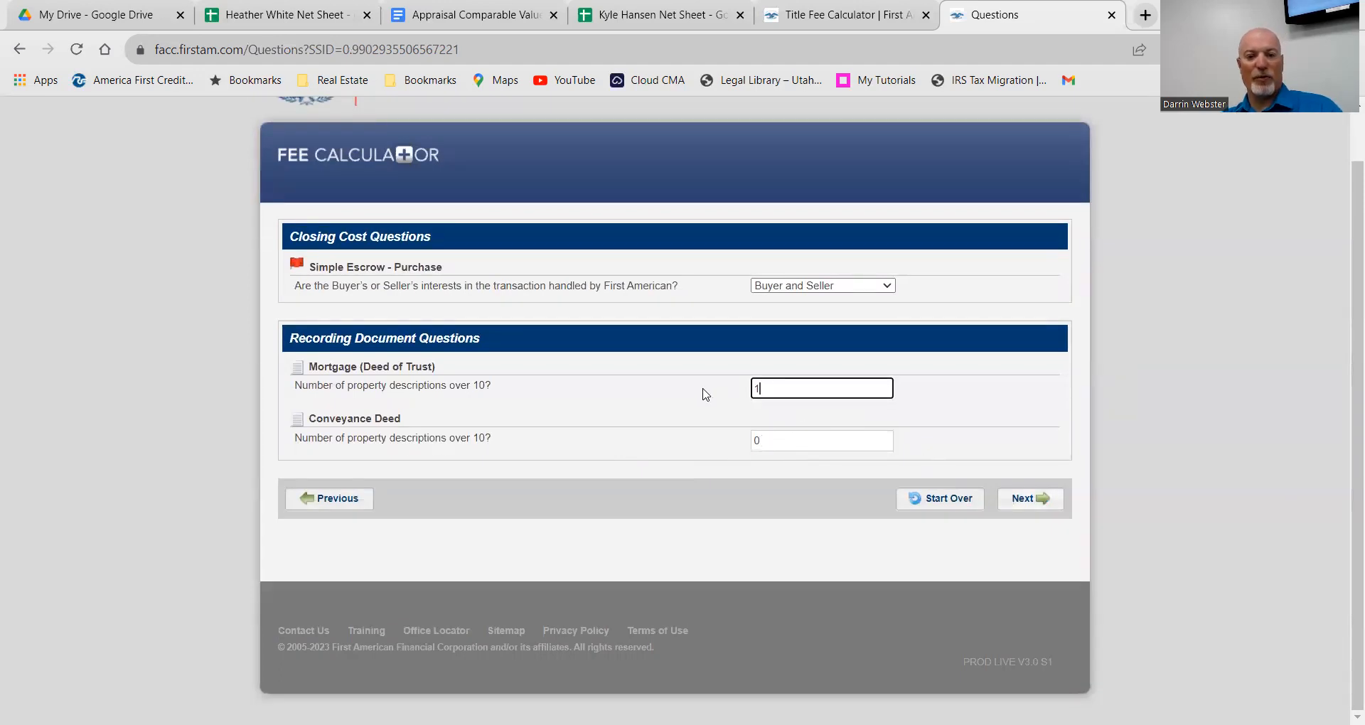
{"action": "left_click", "coordinate": [780, 440]}
{"action": "type", "text": "1"}
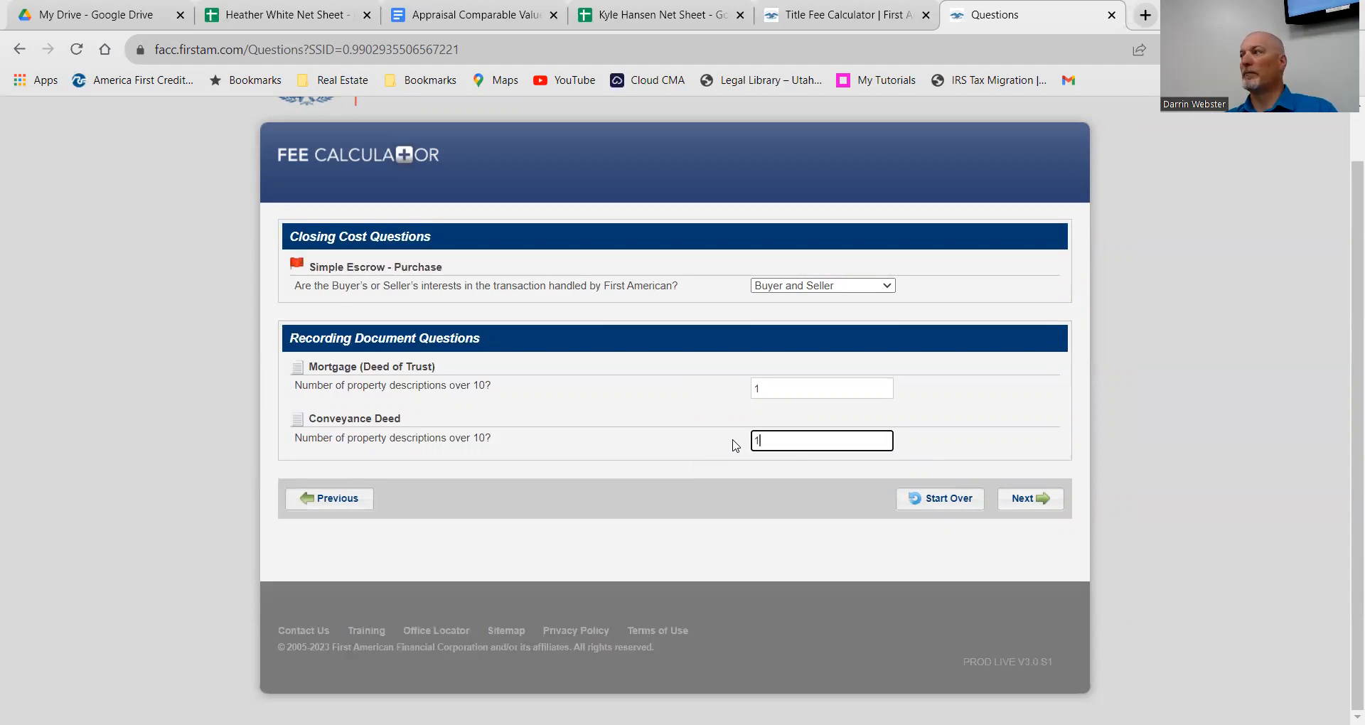
{"action": "left_click", "coordinate": [1033, 500]}
{"action": "scroll", "coordinate": [629, 501], "scroll_direction": "down", "scroll_amount": 4}
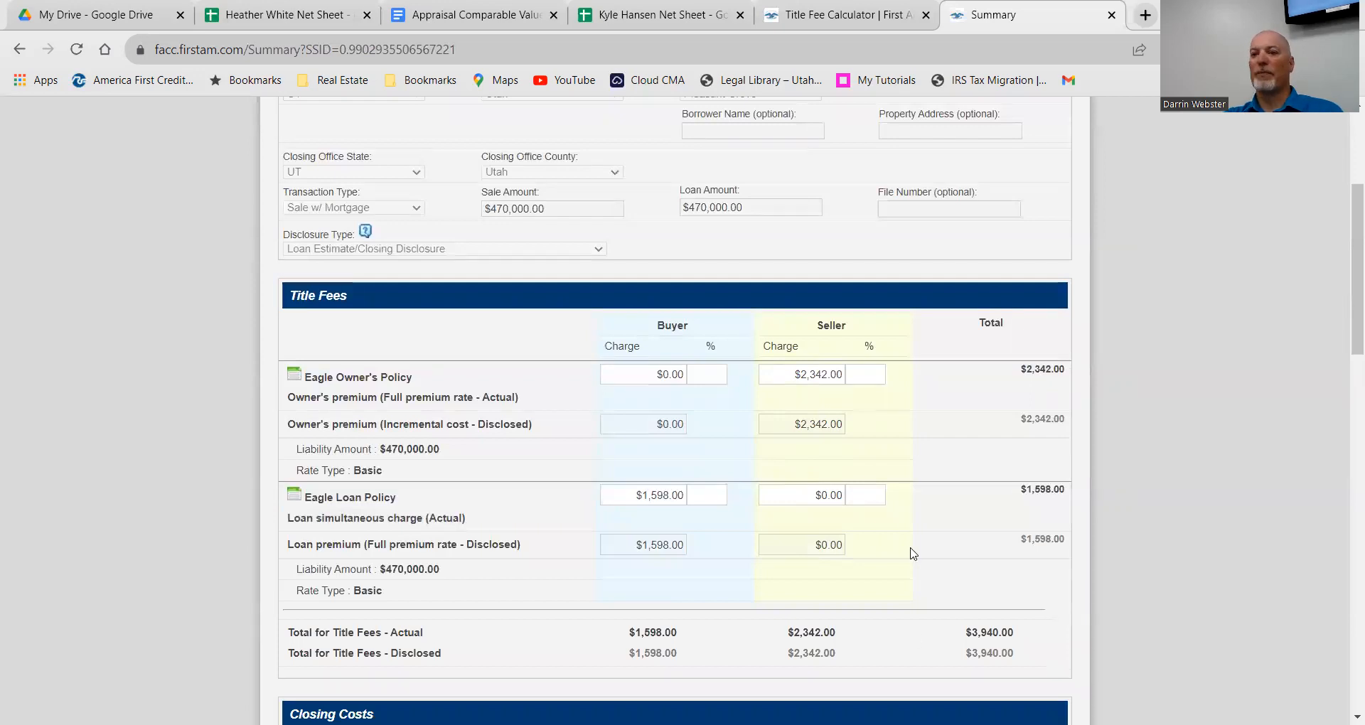
Step: Change the owner's title policy in B21 from $2,600 to $2,400, then return to the summary
{"action": "left_click", "coordinate": [258, 14]}
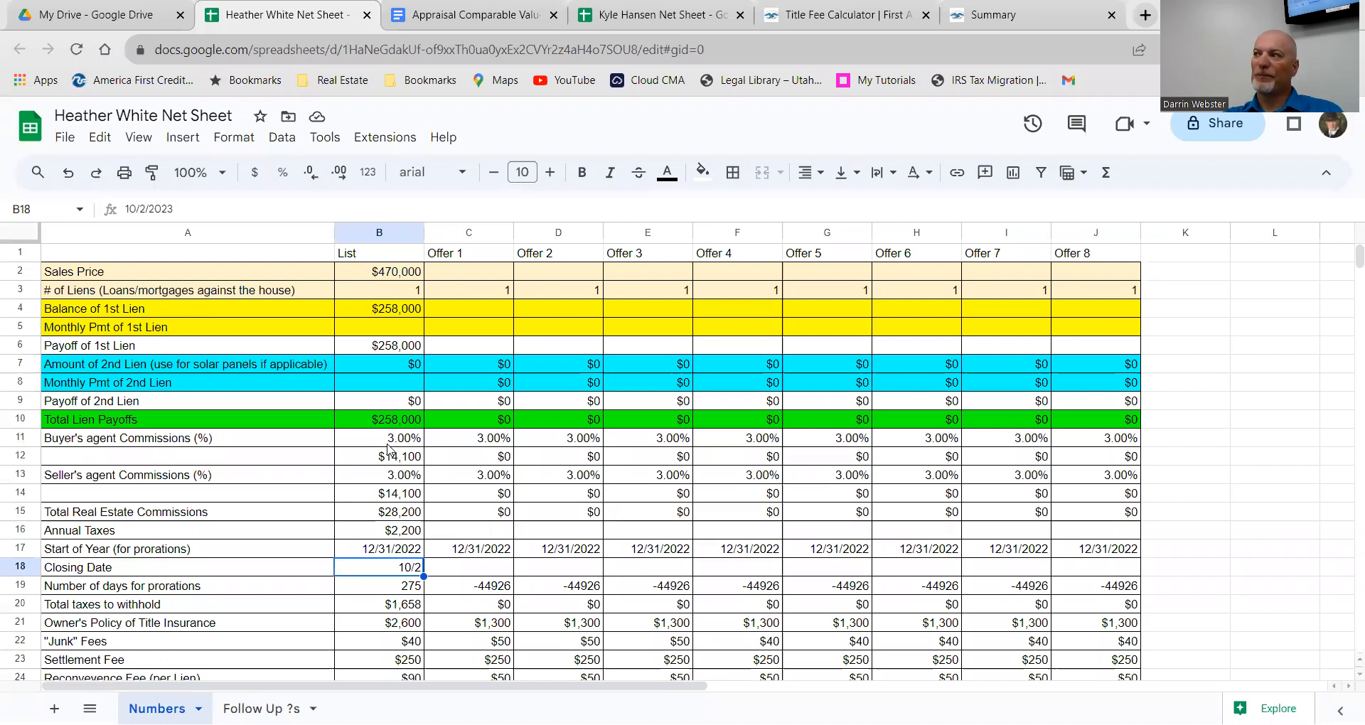
{"action": "scroll", "coordinate": [388, 449], "scroll_direction": "down", "scroll_amount": 1}
{"action": "scroll", "coordinate": [382, 453], "scroll_direction": "down", "scroll_amount": 1}
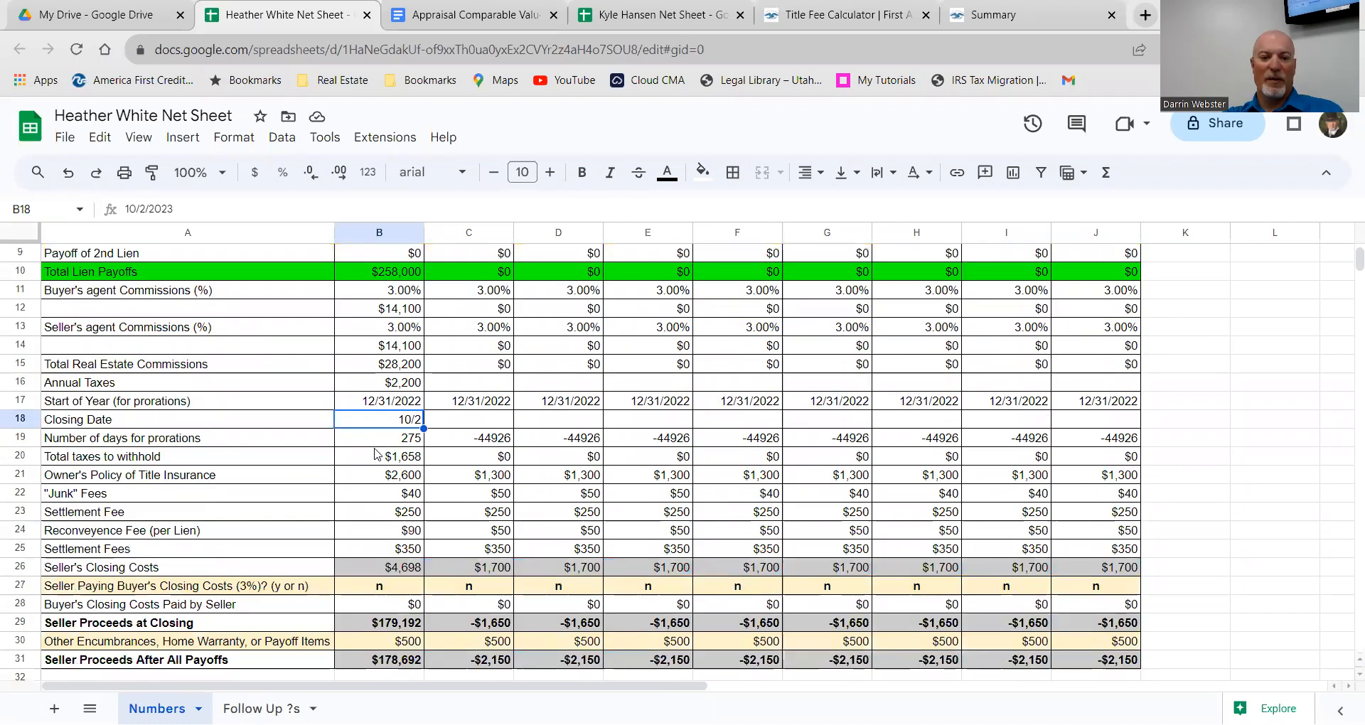
{"action": "left_click", "coordinate": [409, 481]}
{"action": "double_click", "coordinate": [409, 476]}
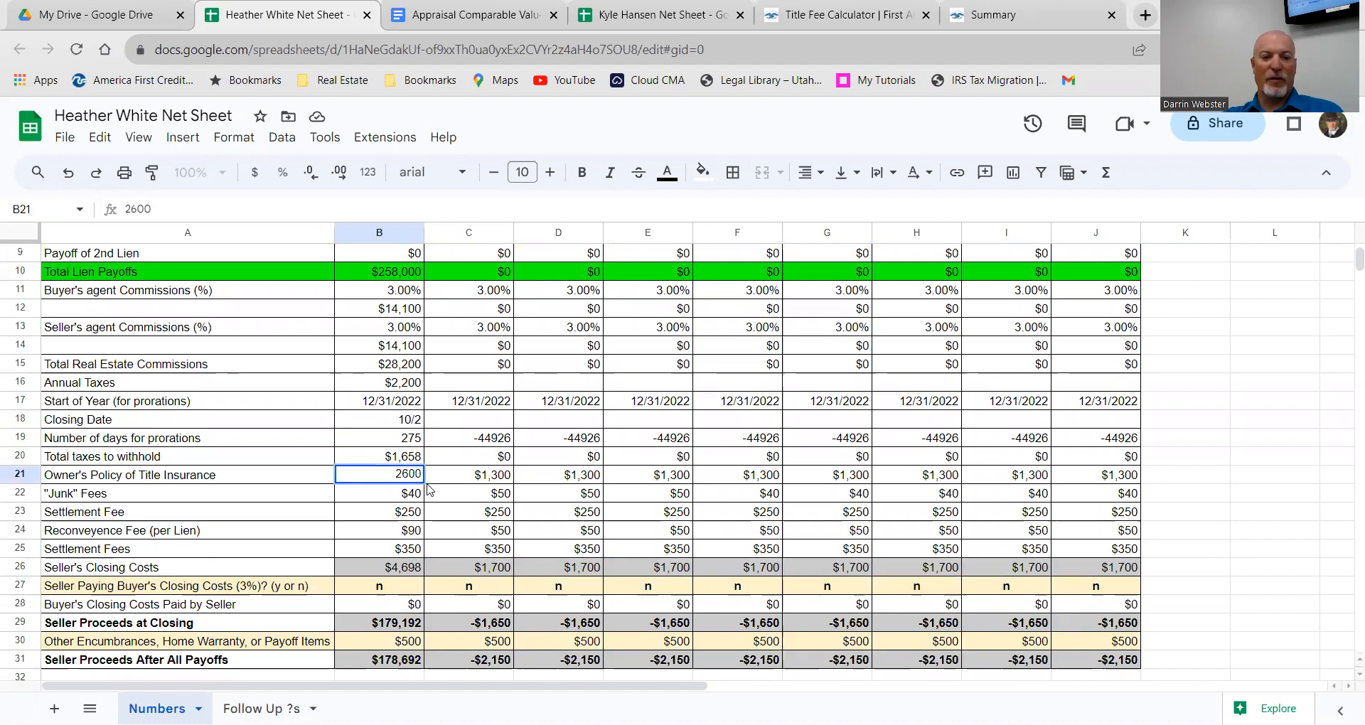
{"action": "key", "text": "BackSpace"}
{"action": "type", "text": "4"}
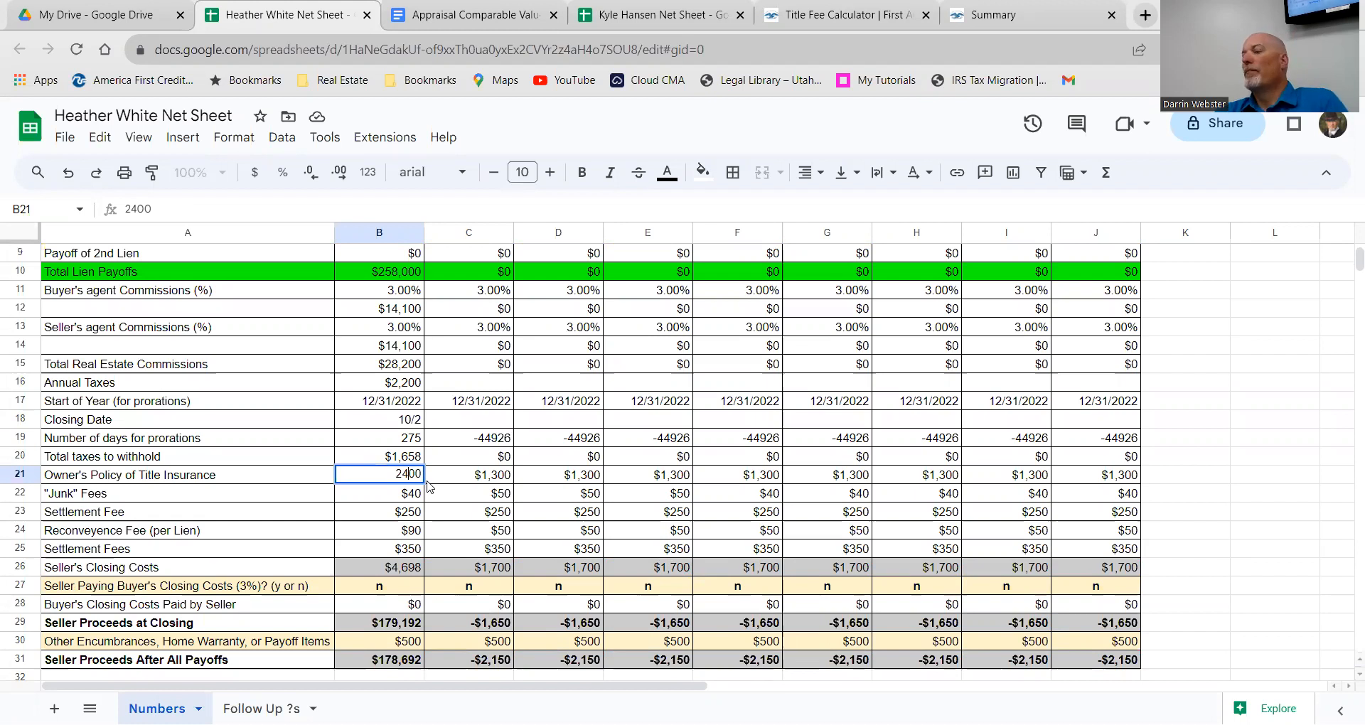
{"action": "key", "text": "Return"}
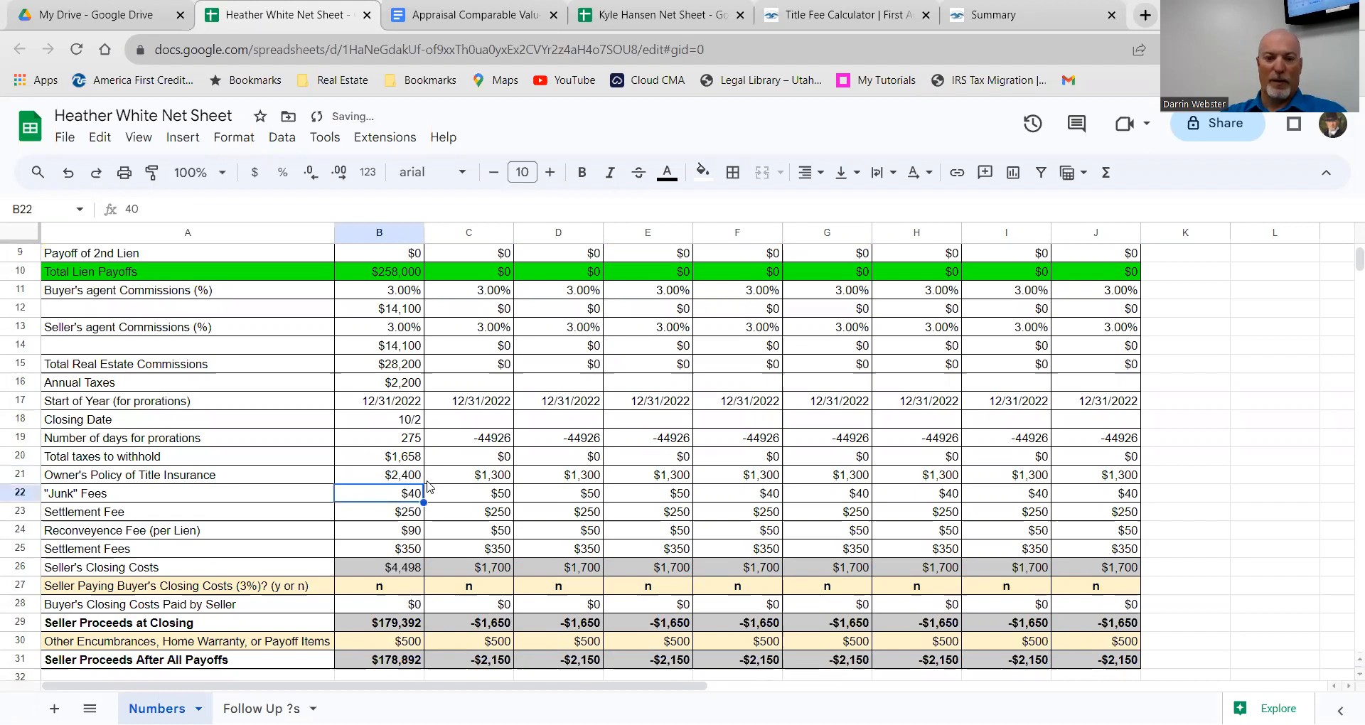
{"action": "left_click", "coordinate": [409, 514]}
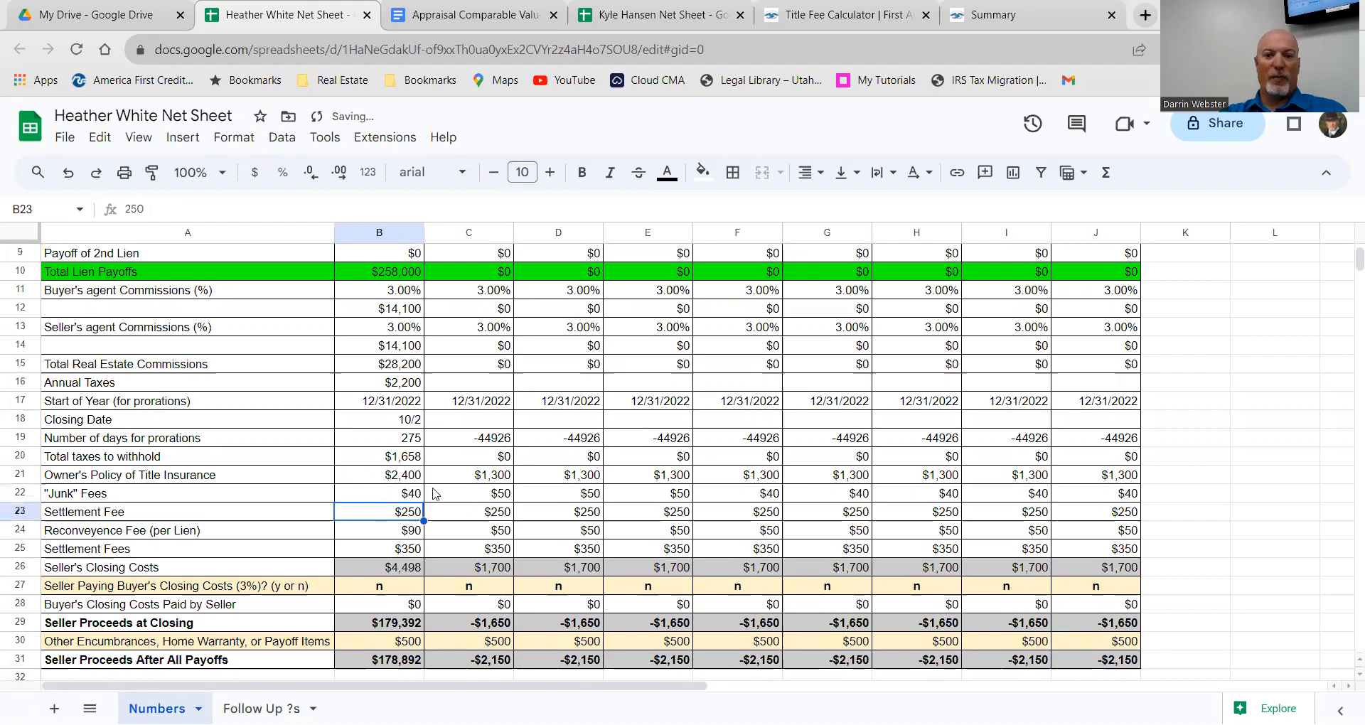
{"action": "left_click", "coordinate": [999, 17]}
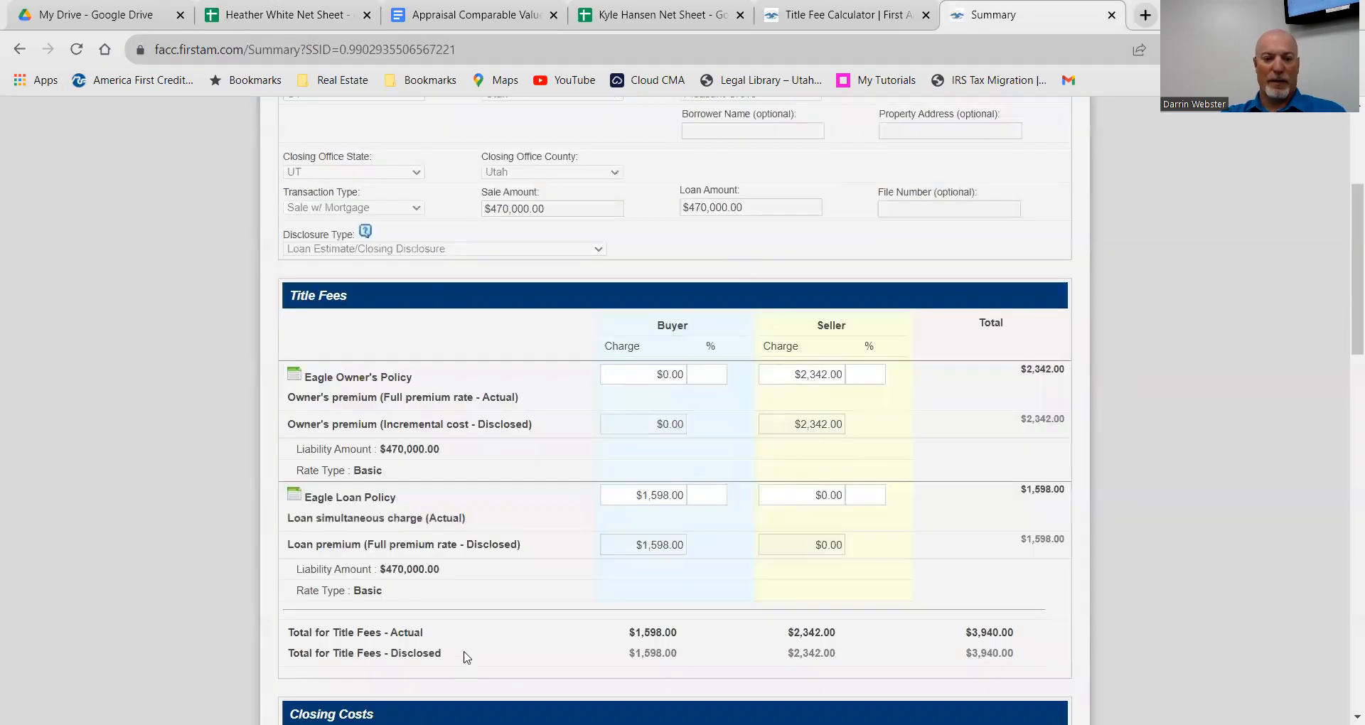
Step: Scroll to the summary's closing costs, noting the seller's $345 escrow charge, then return to the net sheet
{"action": "scroll", "coordinate": [477, 625], "scroll_direction": "down", "scroll_amount": 2}
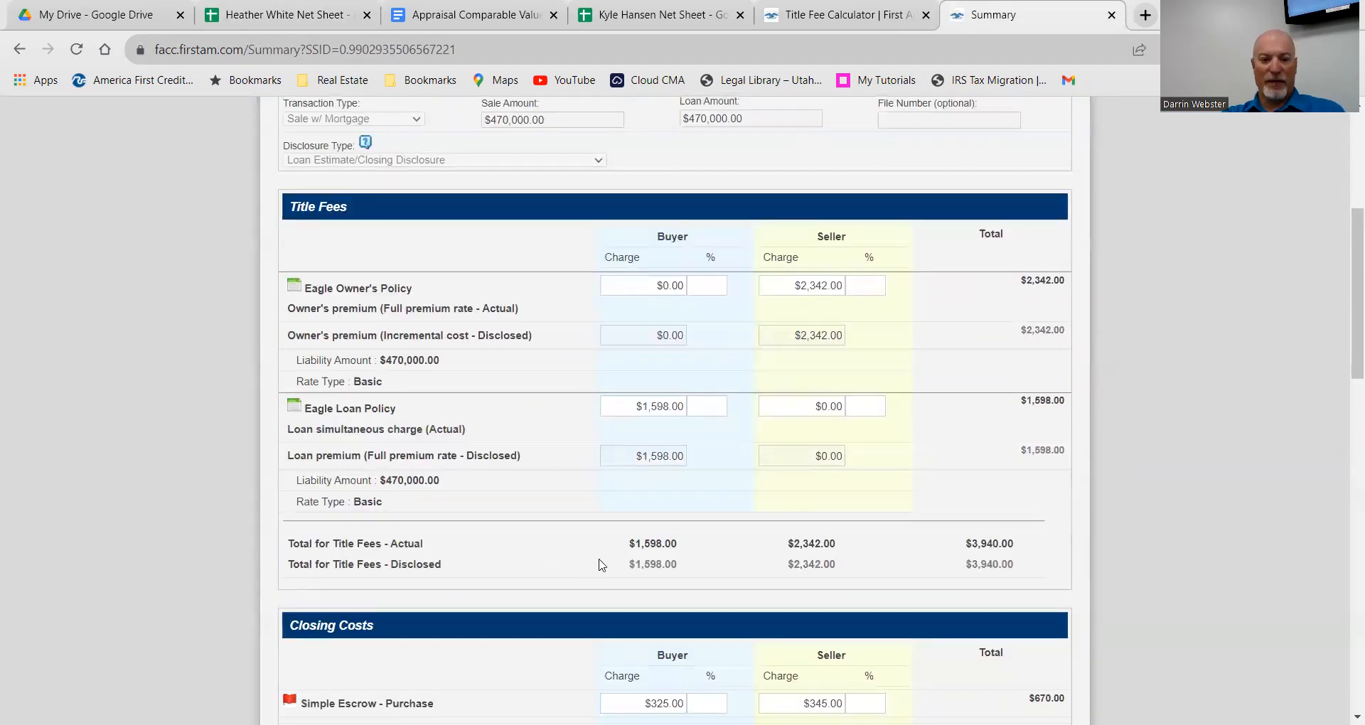
{"action": "scroll", "coordinate": [757, 562], "scroll_direction": "down", "scroll_amount": 1}
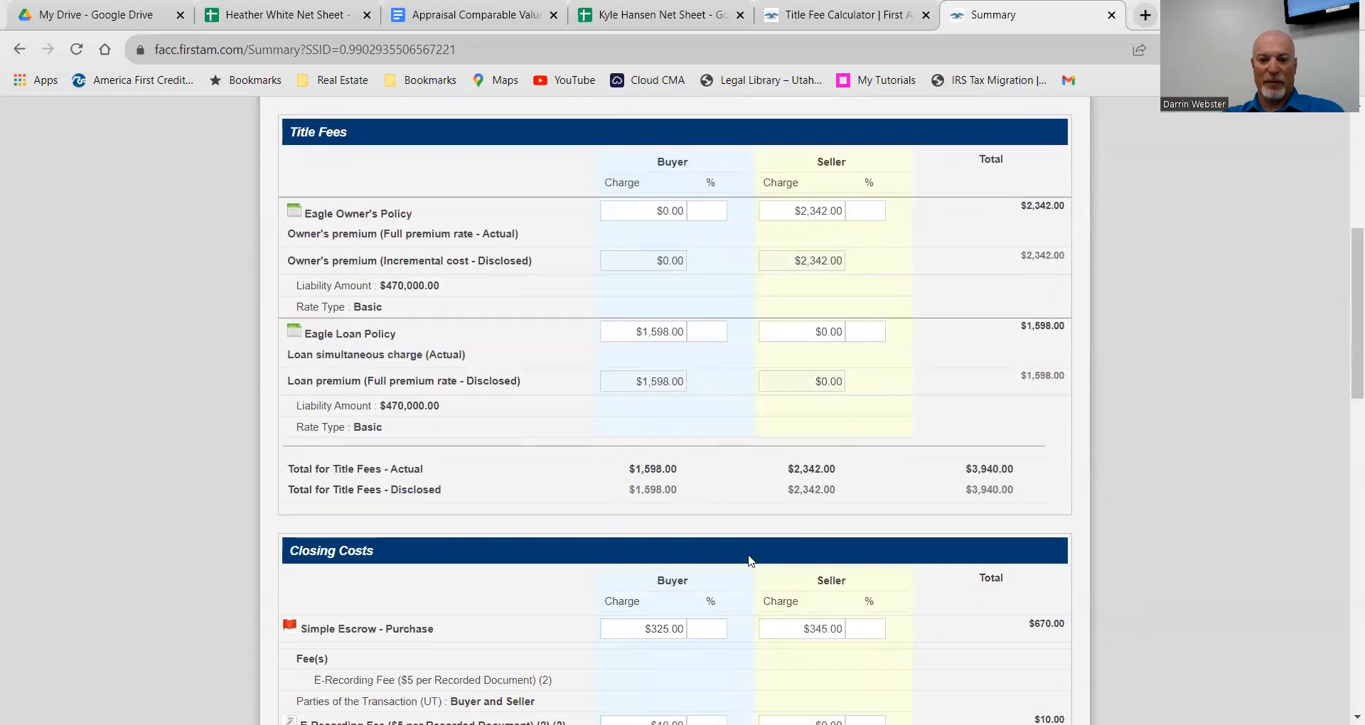
{"action": "scroll", "coordinate": [750, 561], "scroll_direction": "down", "scroll_amount": 1}
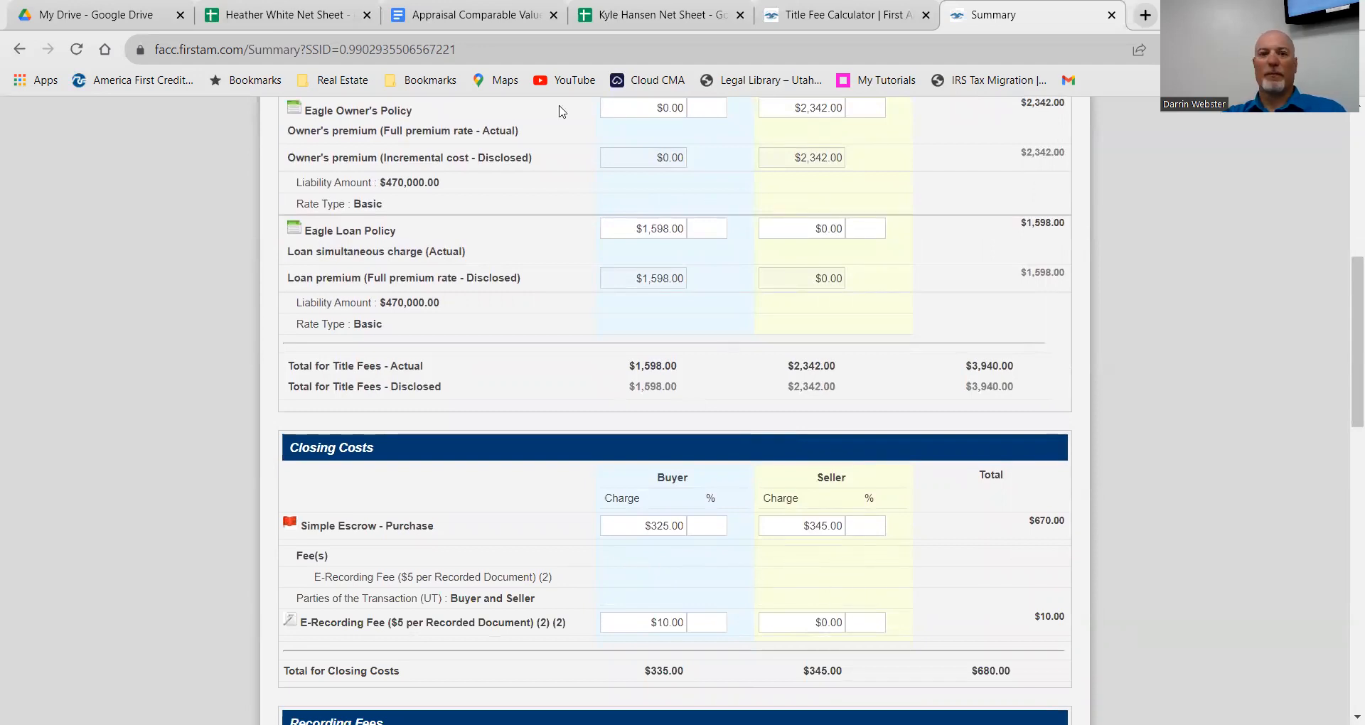
{"action": "left_click", "coordinate": [305, 17]}
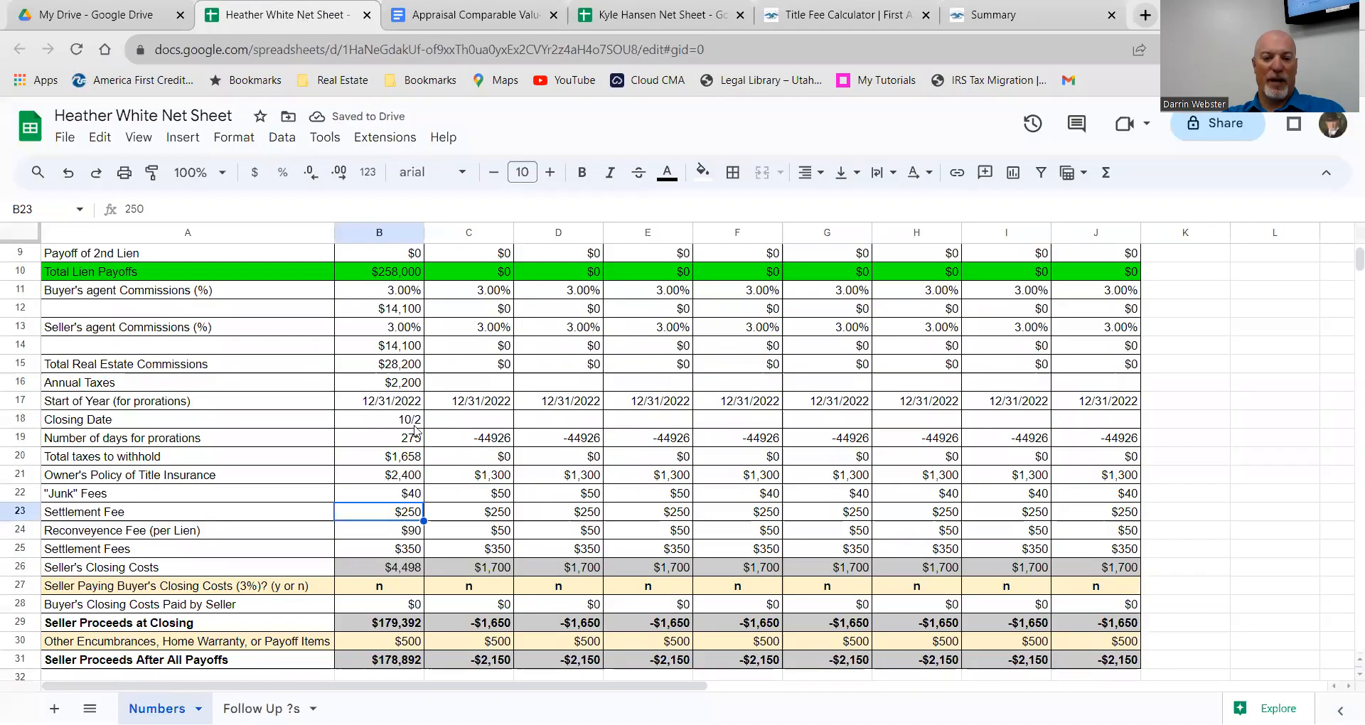
Step: Change the Settlement Fee in B23 from $250 to $350
{"action": "double_click", "coordinate": [412, 515]}
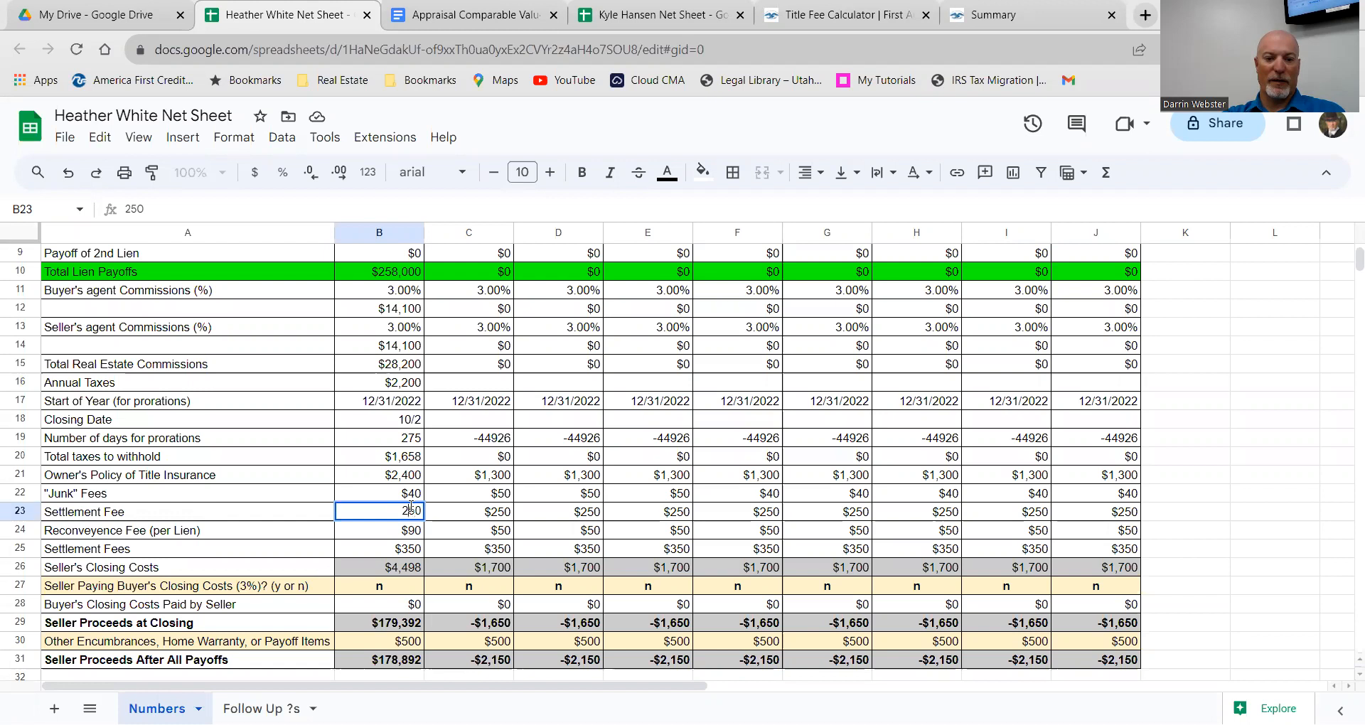
{"action": "key", "text": "BackSpace"}
{"action": "key", "text": "BackSpace"}
{"action": "key", "text": "BackSpace"}
{"action": "type", "text": "350"}
{"action": "key", "text": "Return"}
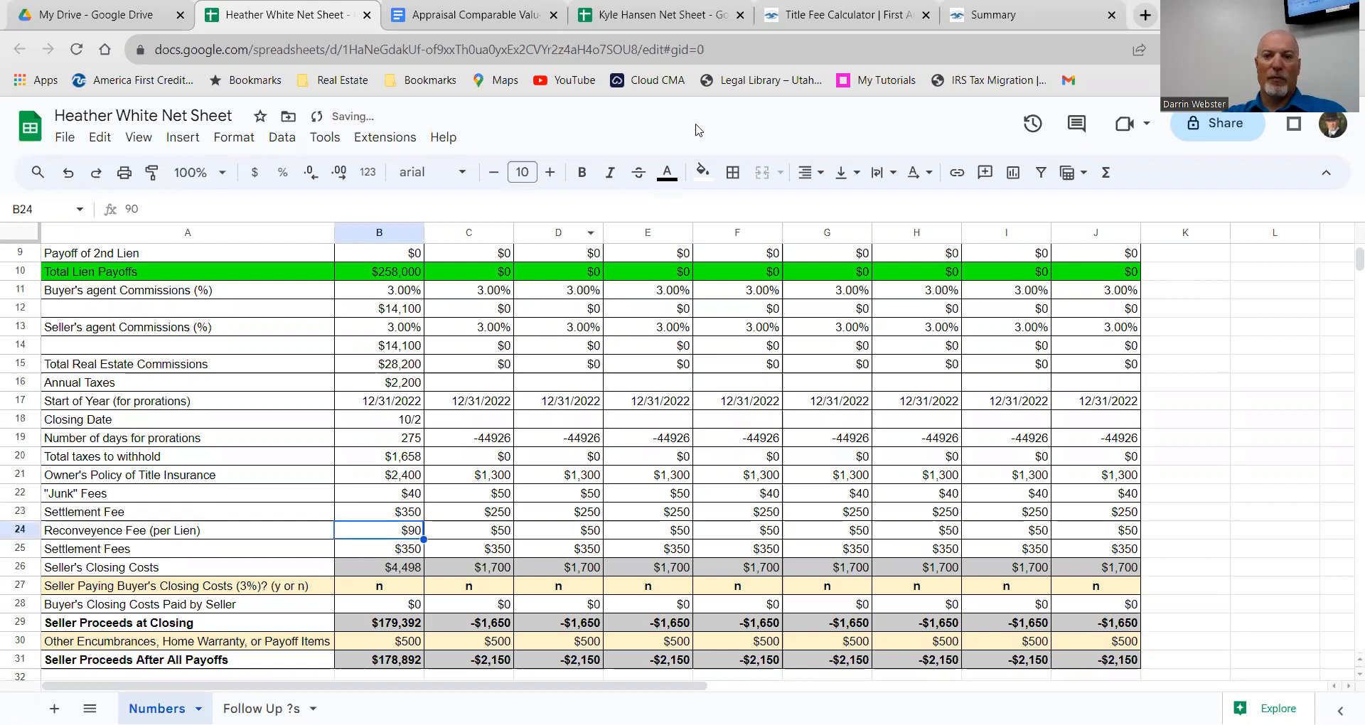
{"action": "left_click", "coordinate": [994, 21]}
{"action": "scroll", "coordinate": [578, 607], "scroll_direction": "down", "scroll_amount": 5}
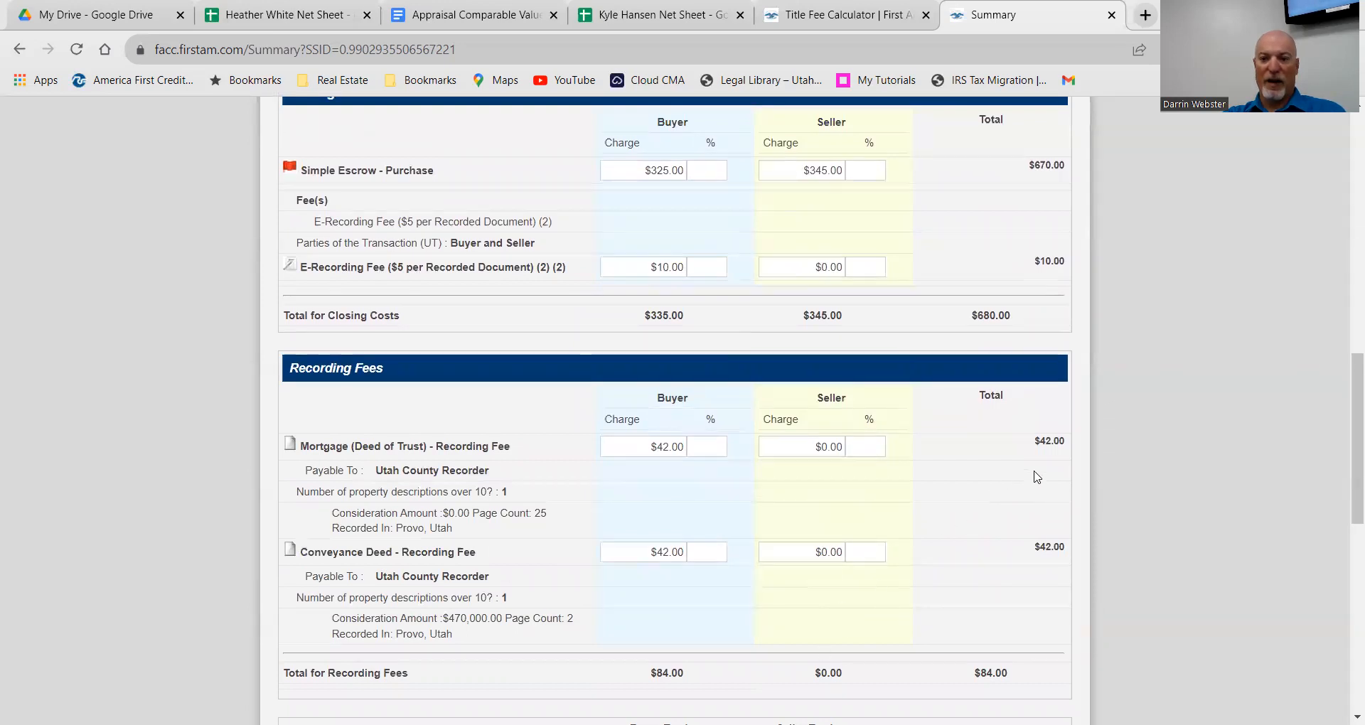
{"action": "scroll", "coordinate": [953, 509], "scroll_direction": "down", "scroll_amount": 1}
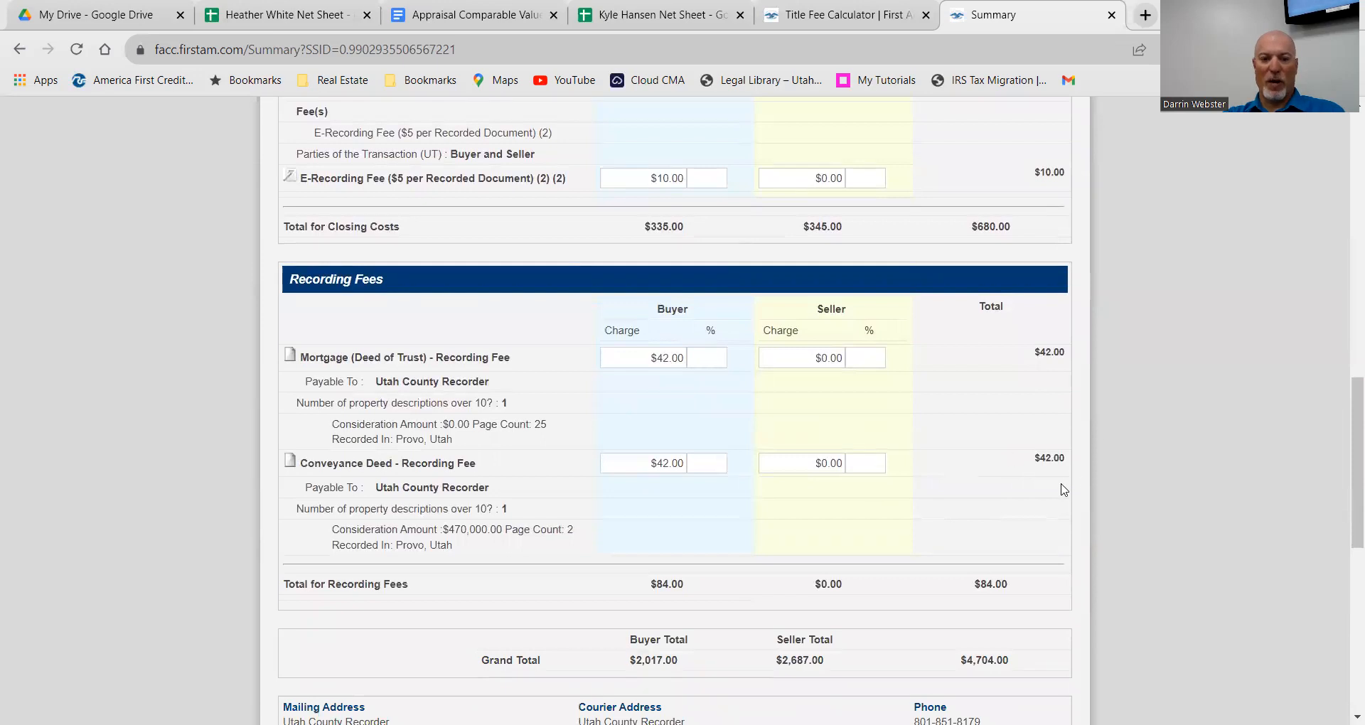
{"action": "scroll", "coordinate": [871, 616], "scroll_direction": "up", "scroll_amount": 7}
{"action": "scroll", "coordinate": [864, 616], "scroll_direction": "up", "scroll_amount": 5}
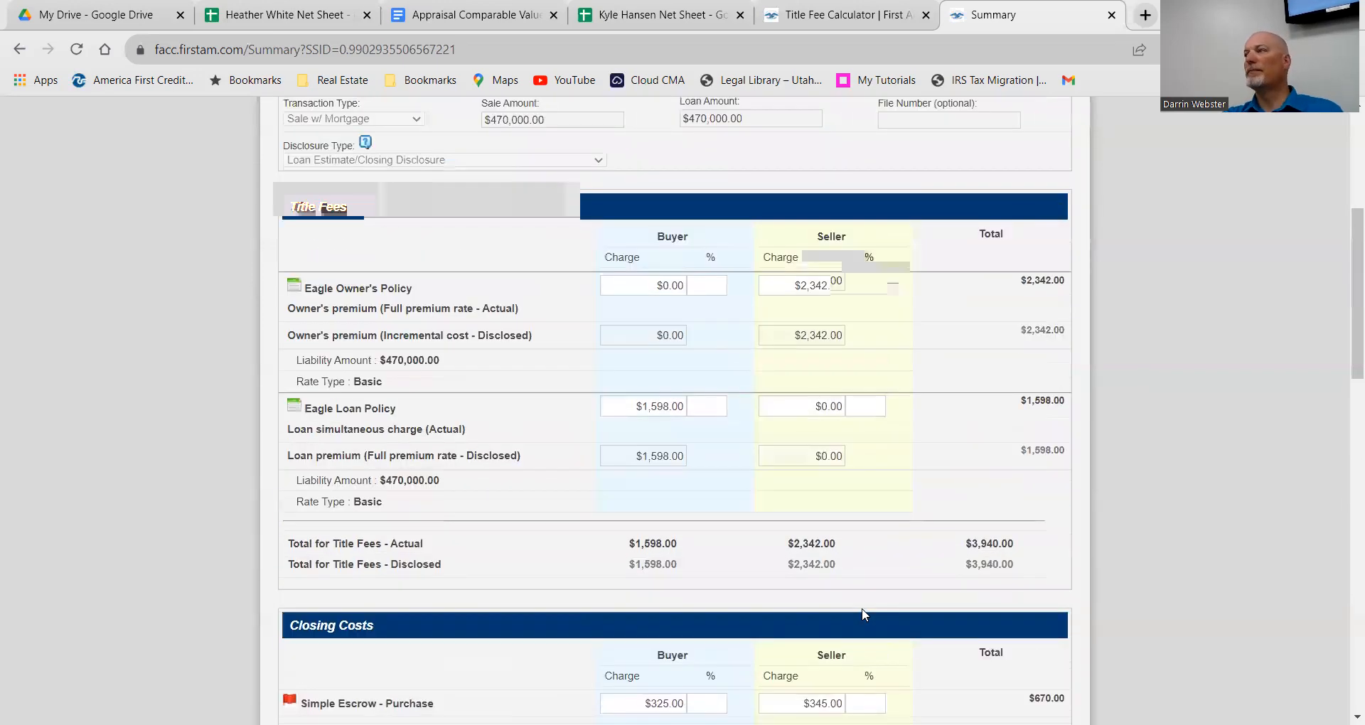
{"action": "left_click", "coordinate": [324, 13]}
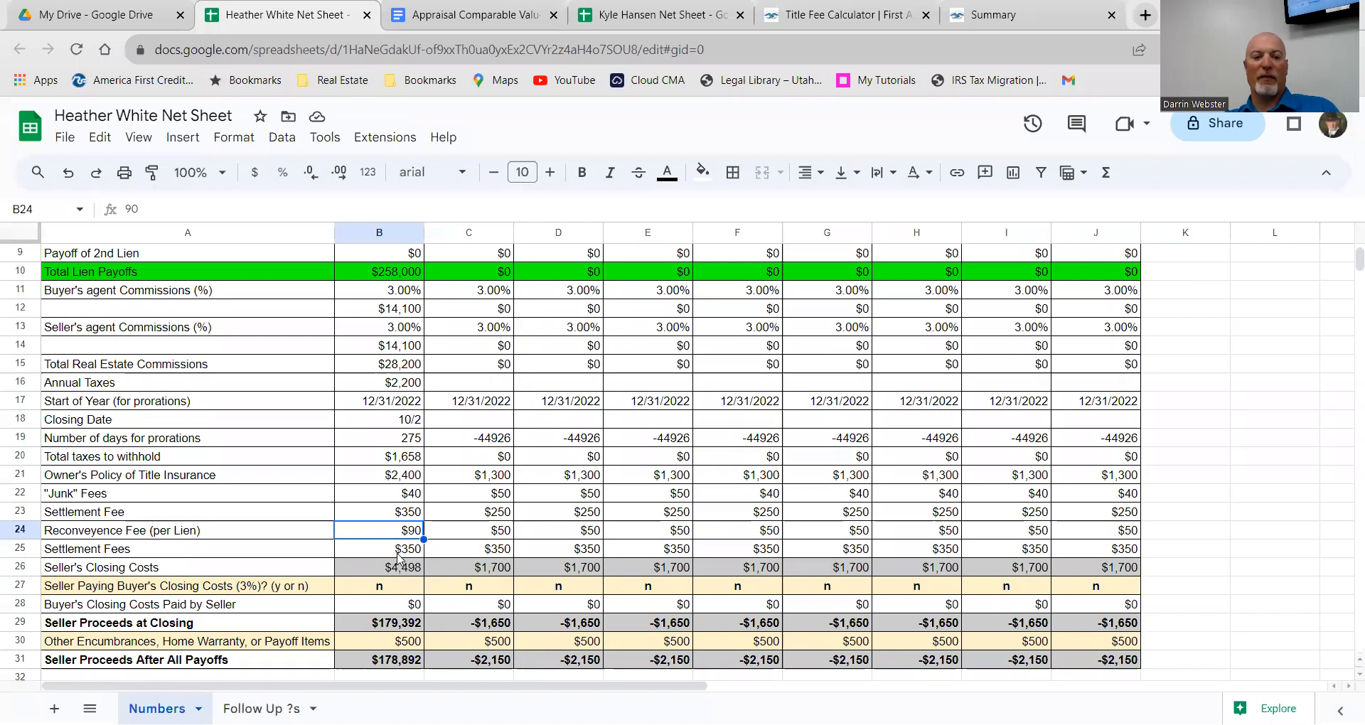
Step: Check the Settlement Fee amounts in cells B23 and B25
{"action": "scroll", "coordinate": [390, 587], "scroll_direction": "down", "scroll_amount": 1}
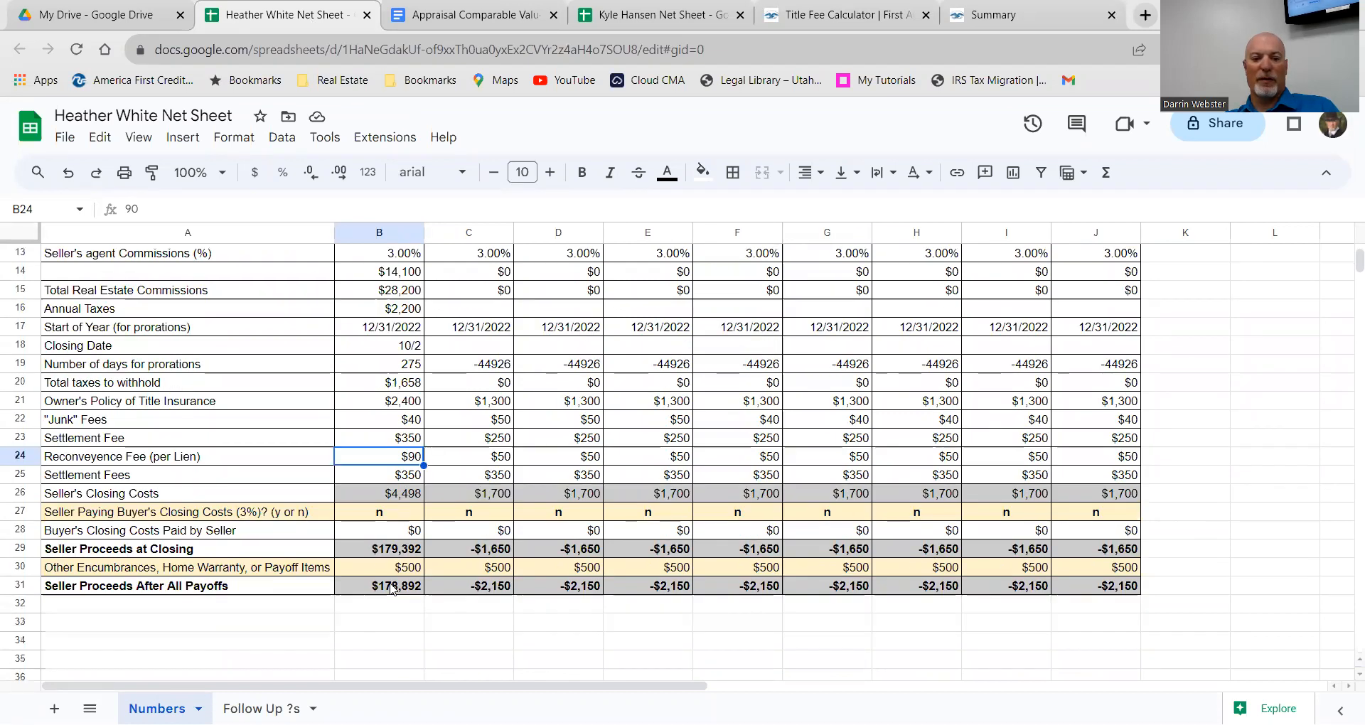
{"action": "left_click", "coordinate": [365, 481]}
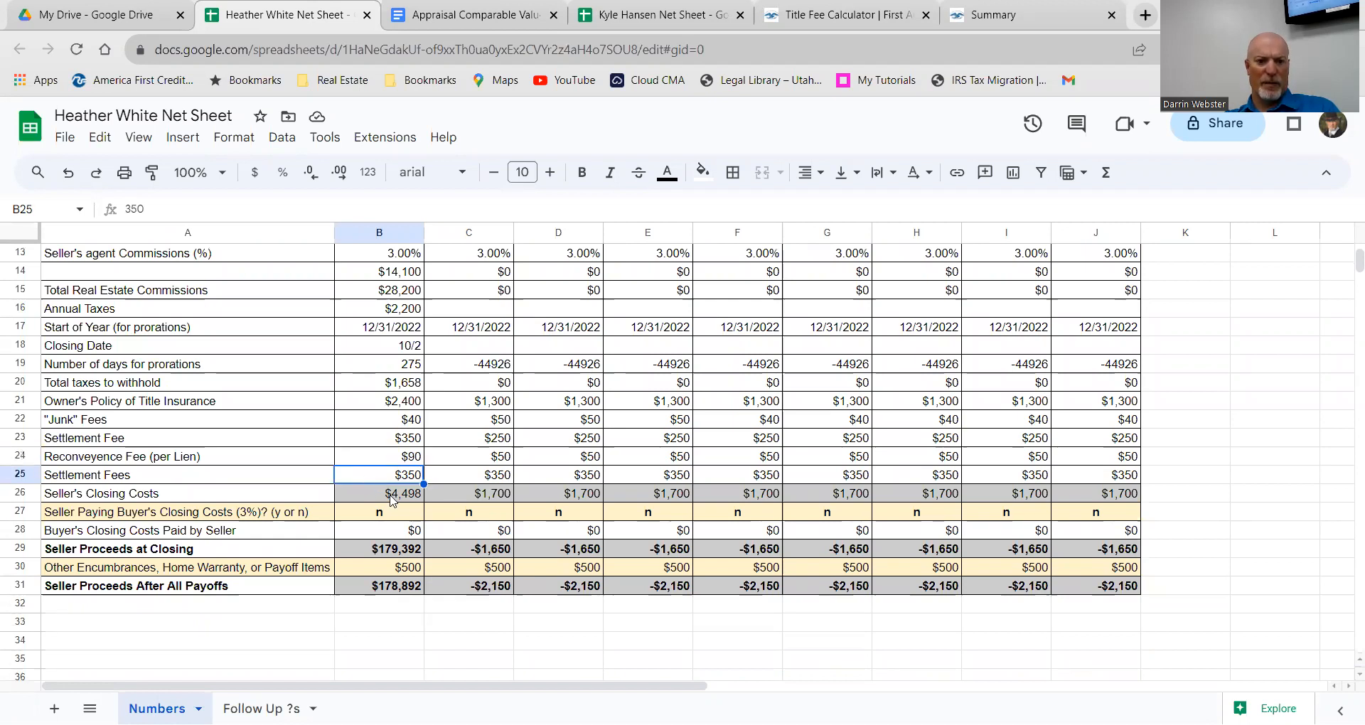
{"action": "left_click", "coordinate": [382, 446]}
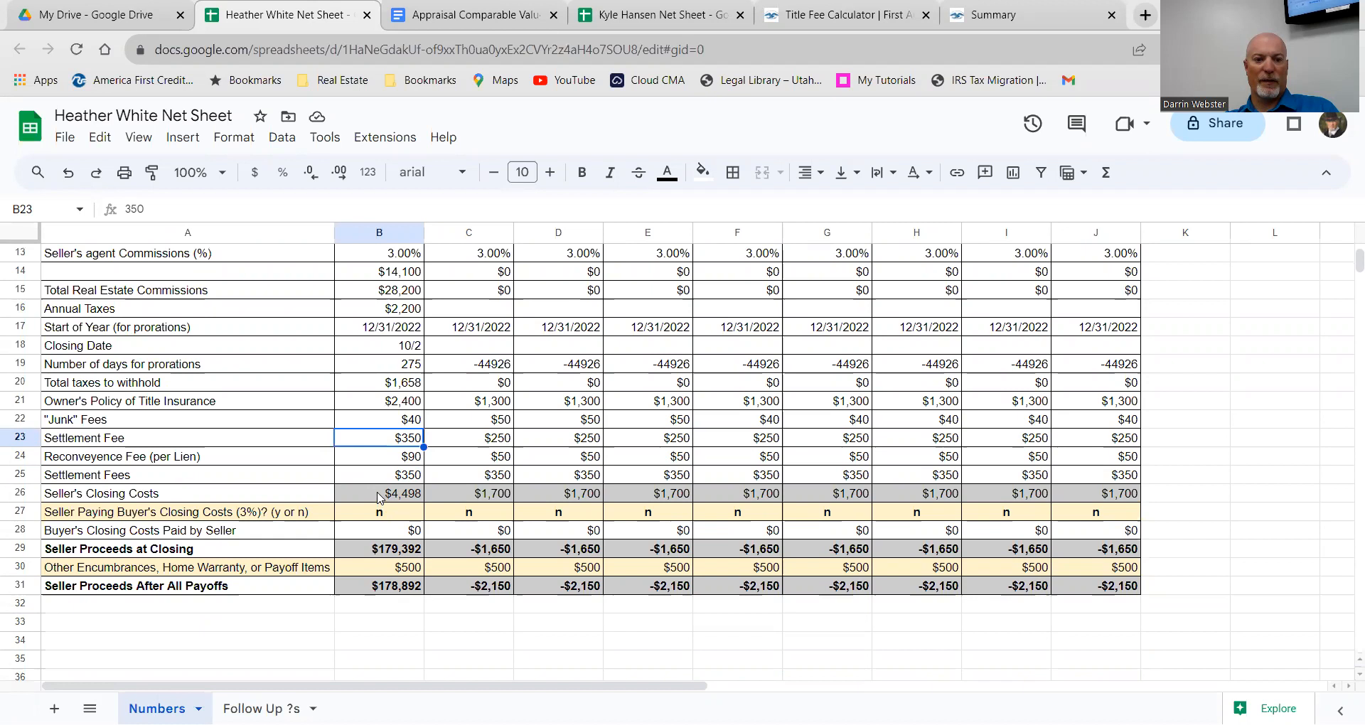
{"action": "left_click", "coordinate": [370, 480]}
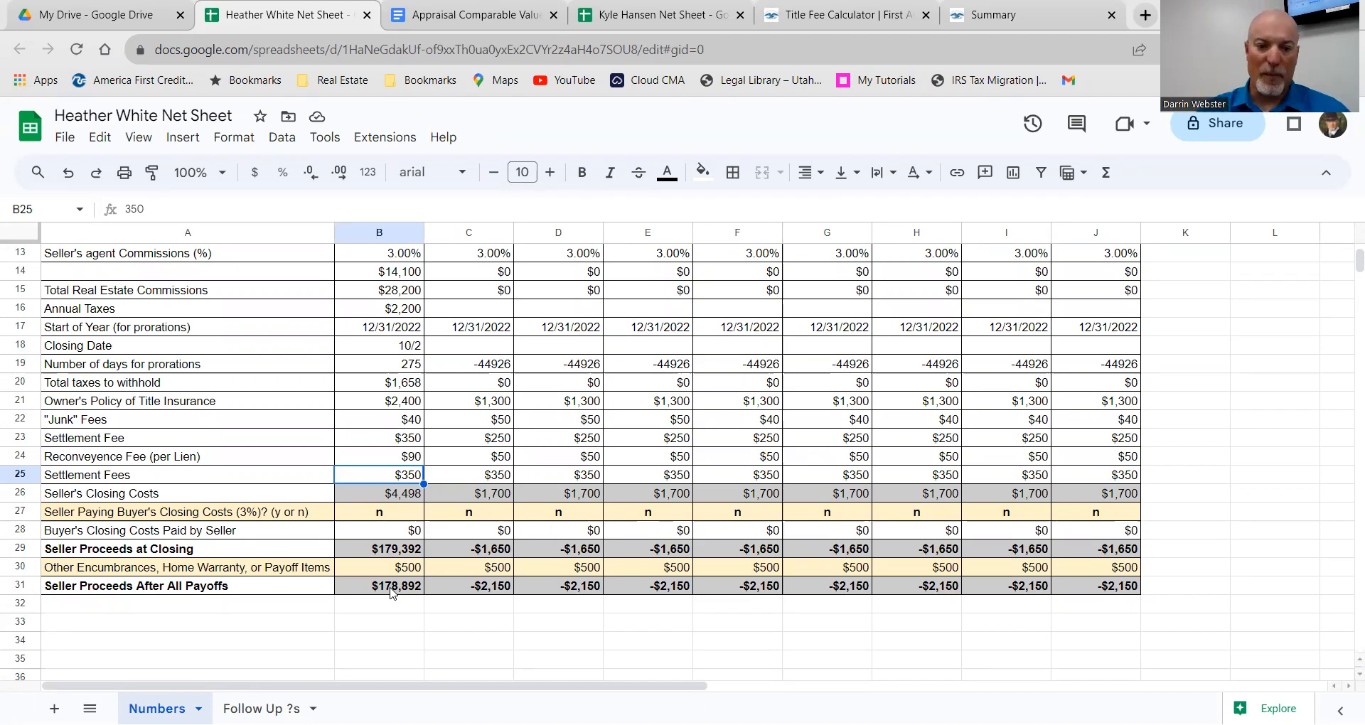
Step: Change the Other Encumbrances amount in B30 from $500 to 700
{"action": "double_click", "coordinate": [409, 569]}
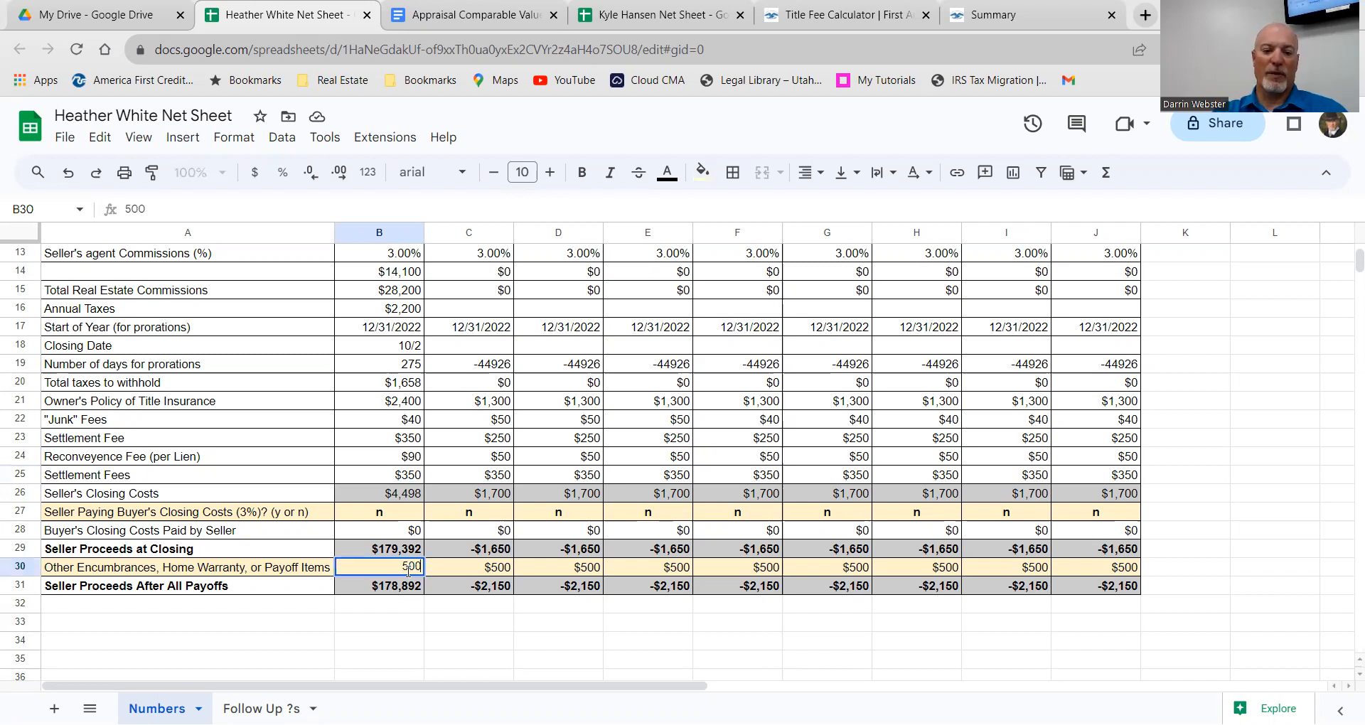
{"action": "key", "text": "BackSpace"}
{"action": "type", "text": "7"}
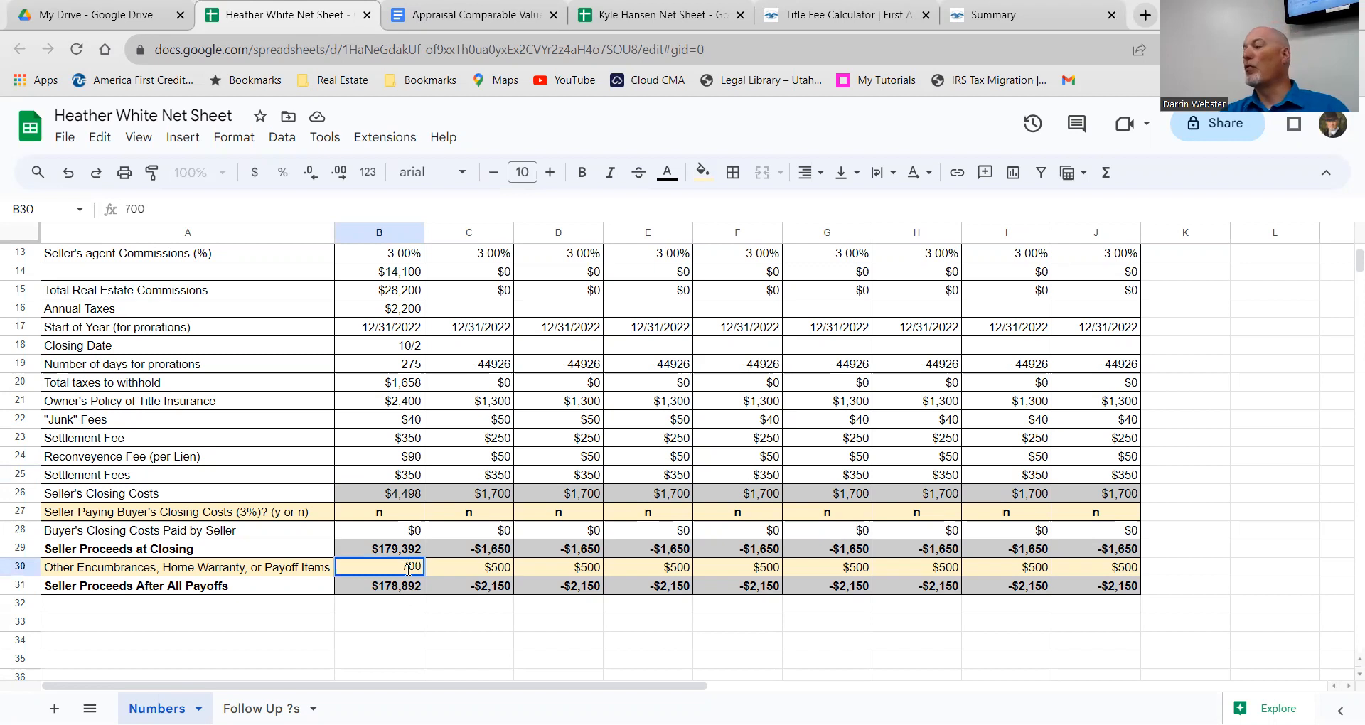
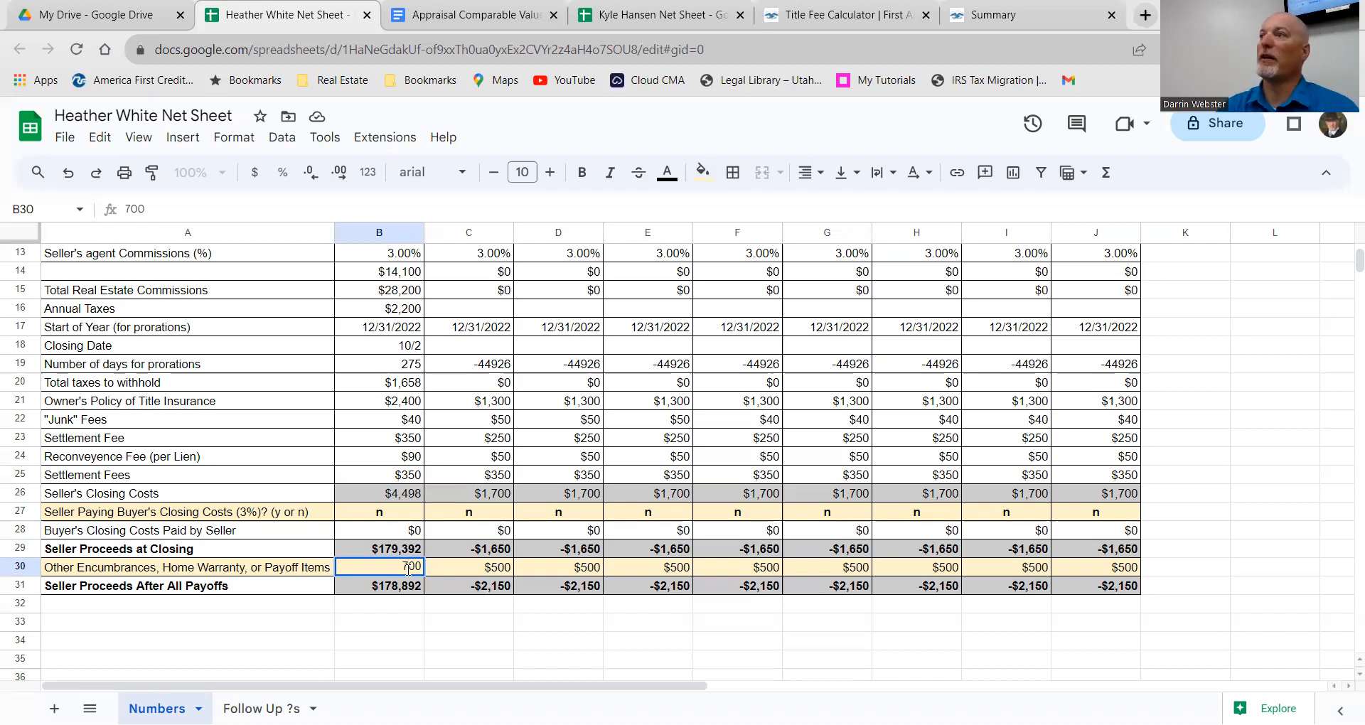
Step: Commit 700 as the List column's Other Encumbrances amount in B30
{"action": "key", "text": "Return"}
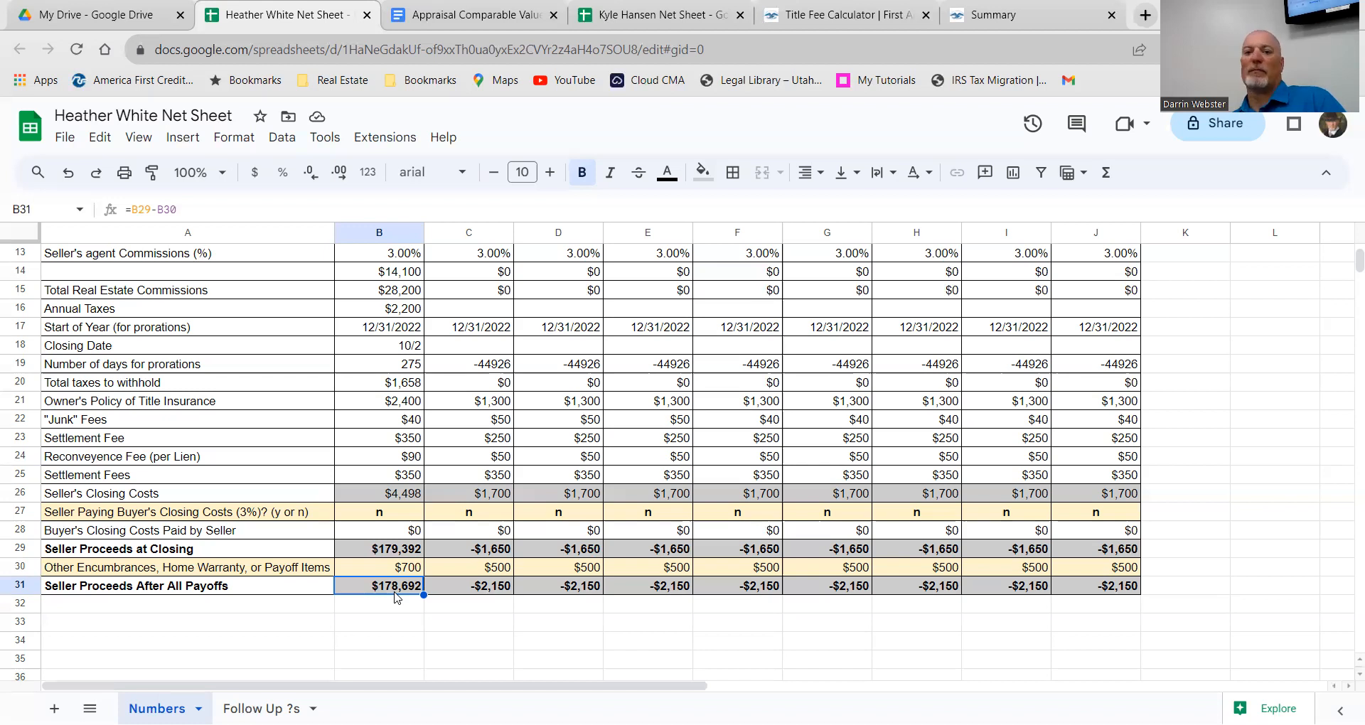
Step: Insert an empty column C to the right of the List column
{"action": "scroll", "coordinate": [481, 492], "scroll_direction": "up", "scroll_amount": 4}
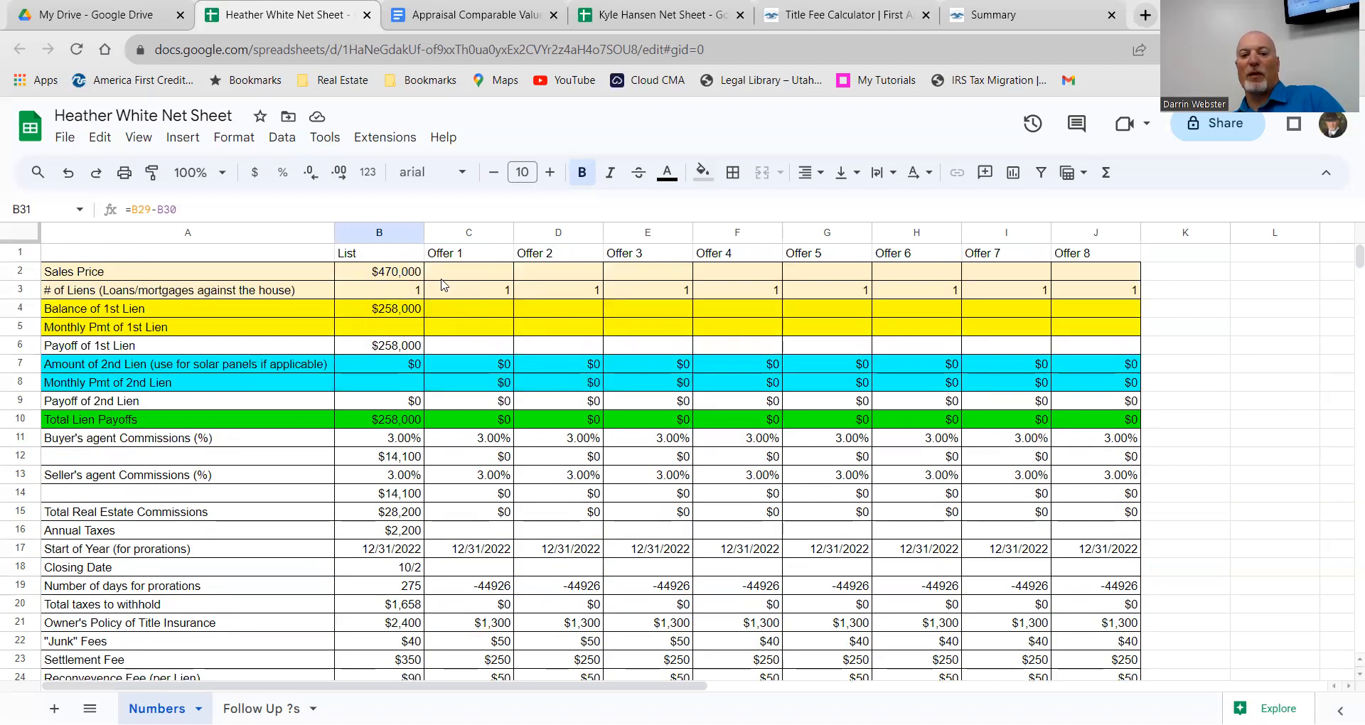
{"action": "right_click", "coordinate": [384, 250]}
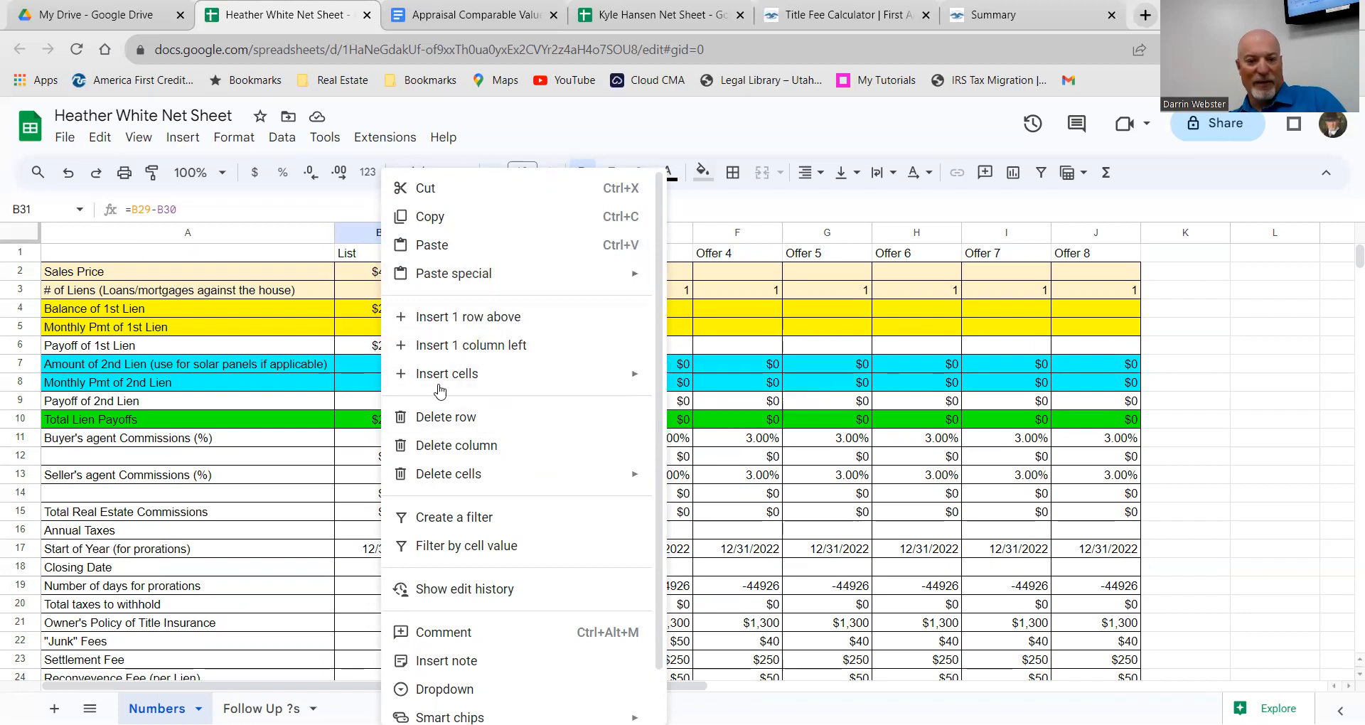
{"action": "left_click", "coordinate": [361, 235]}
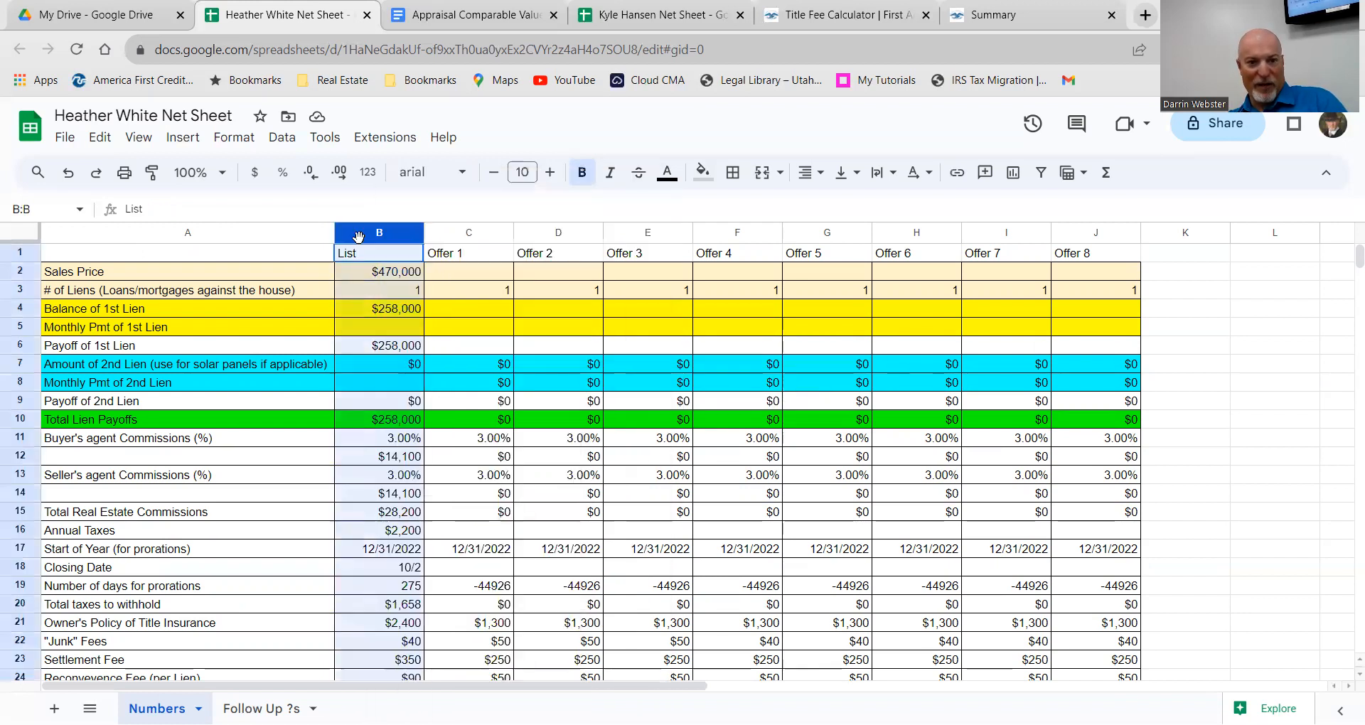
{"action": "right_click", "coordinate": [361, 237]}
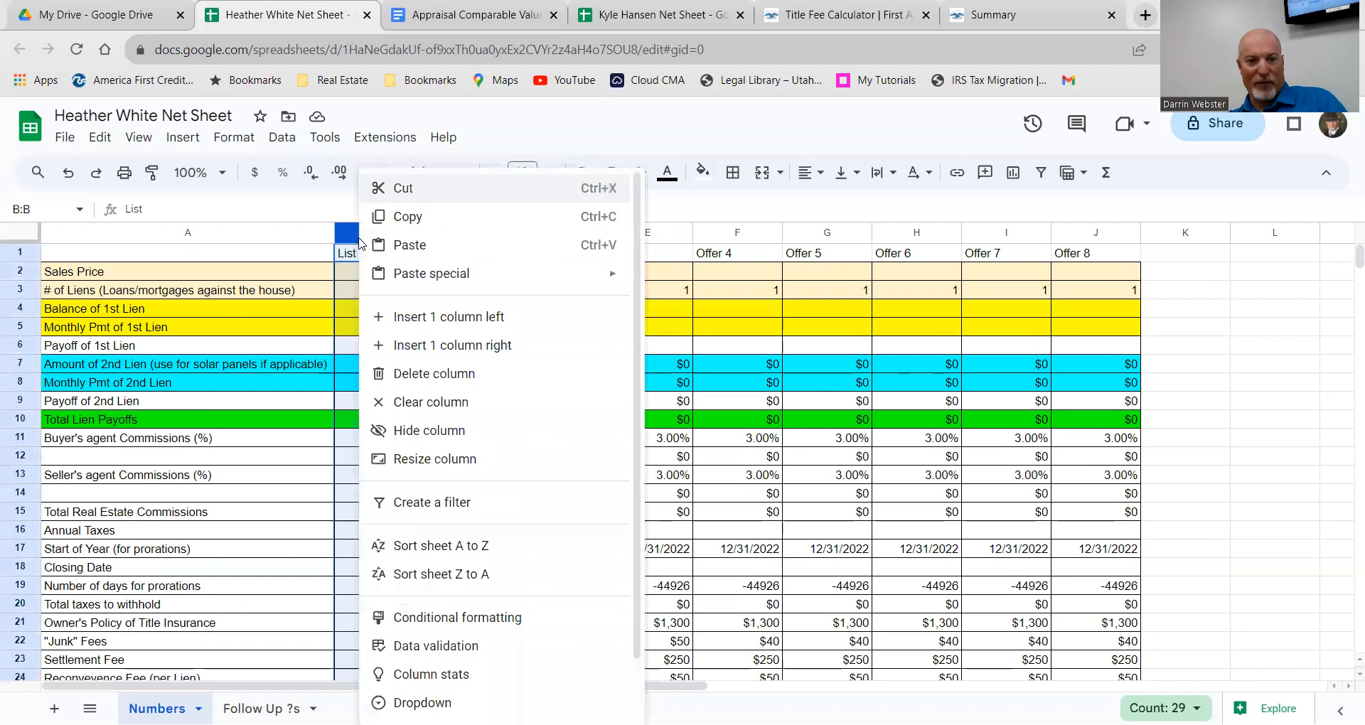
{"action": "left_click", "coordinate": [435, 347]}
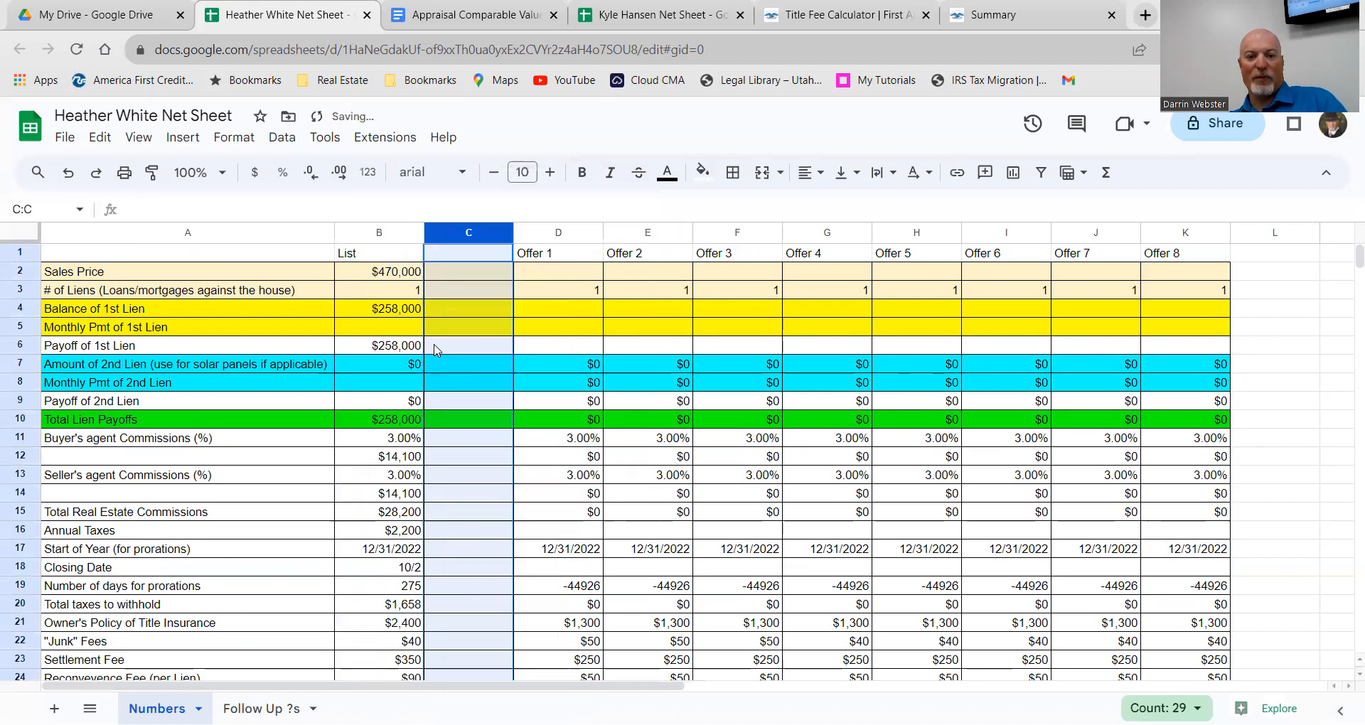
Step: Copy the whole List column B and paste it into the new column C
{"action": "left_click", "coordinate": [381, 232]}
{"action": "right_click", "coordinate": [385, 248]}
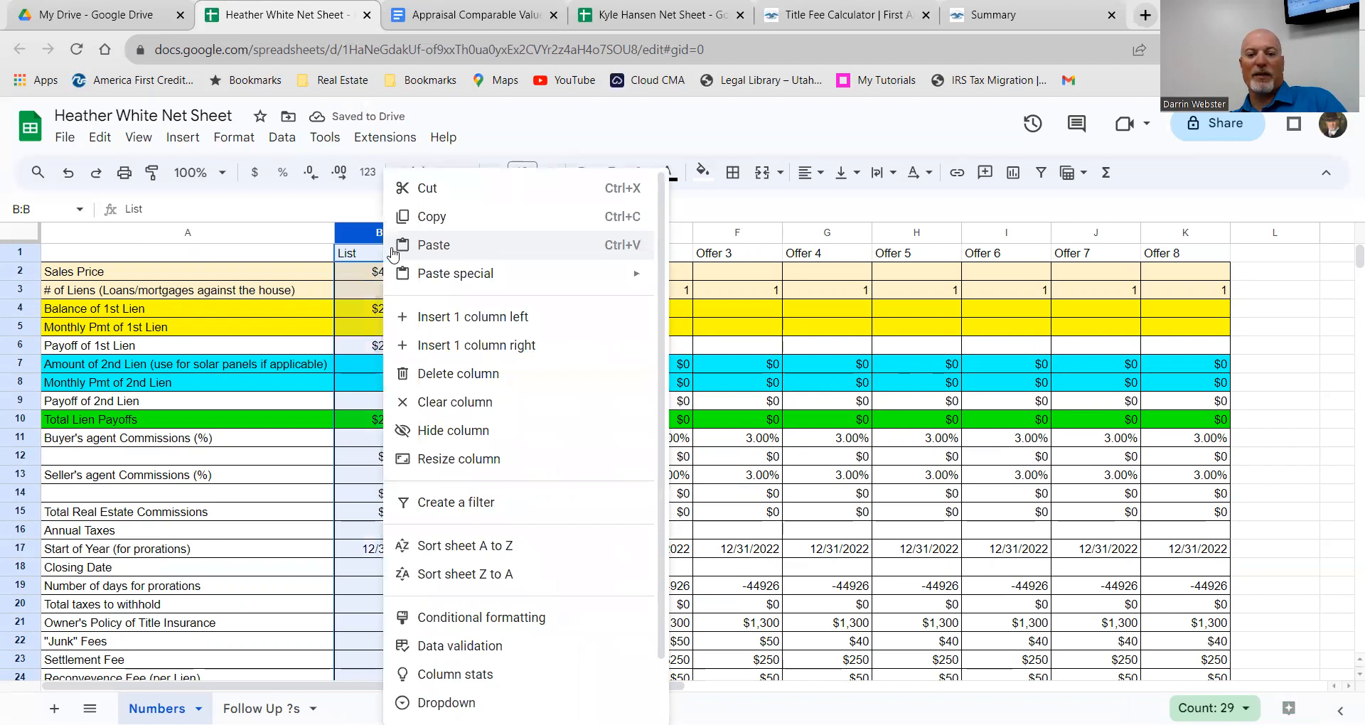
{"action": "left_click", "coordinate": [419, 217]}
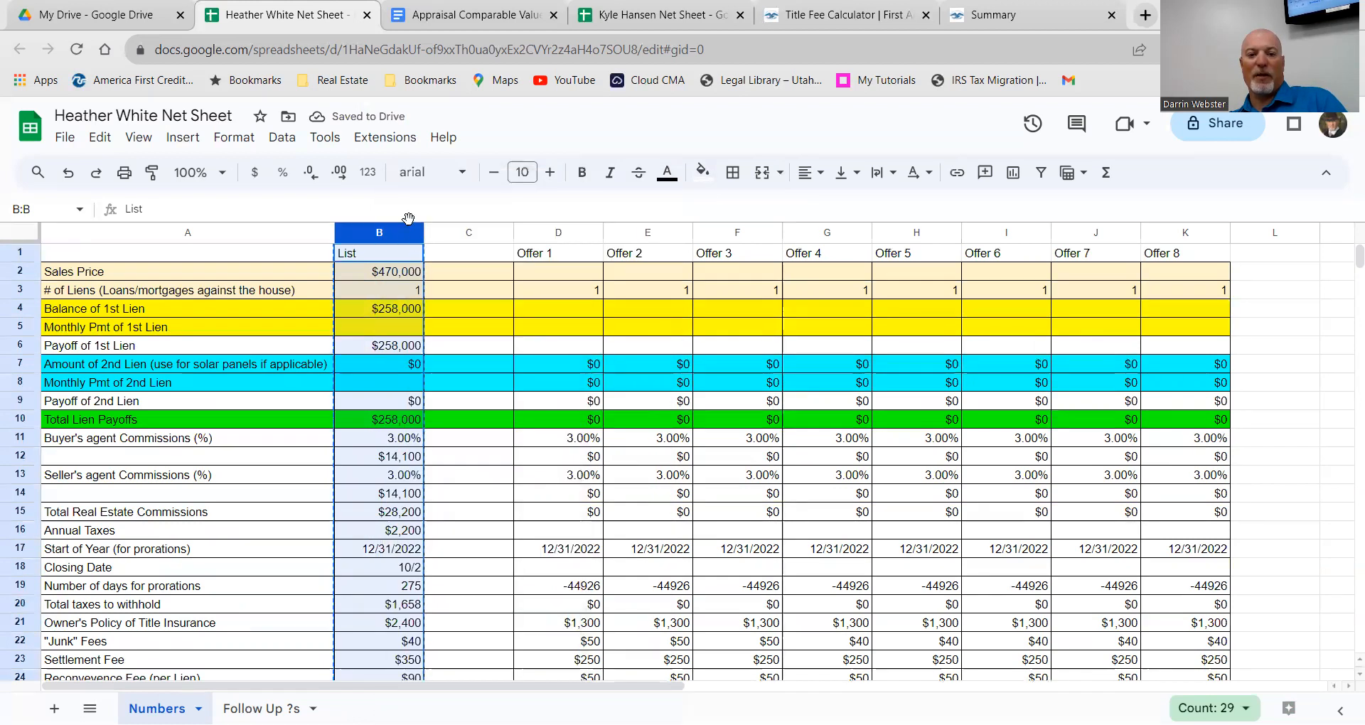
{"action": "left_click", "coordinate": [445, 233]}
{"action": "right_click", "coordinate": [445, 234]}
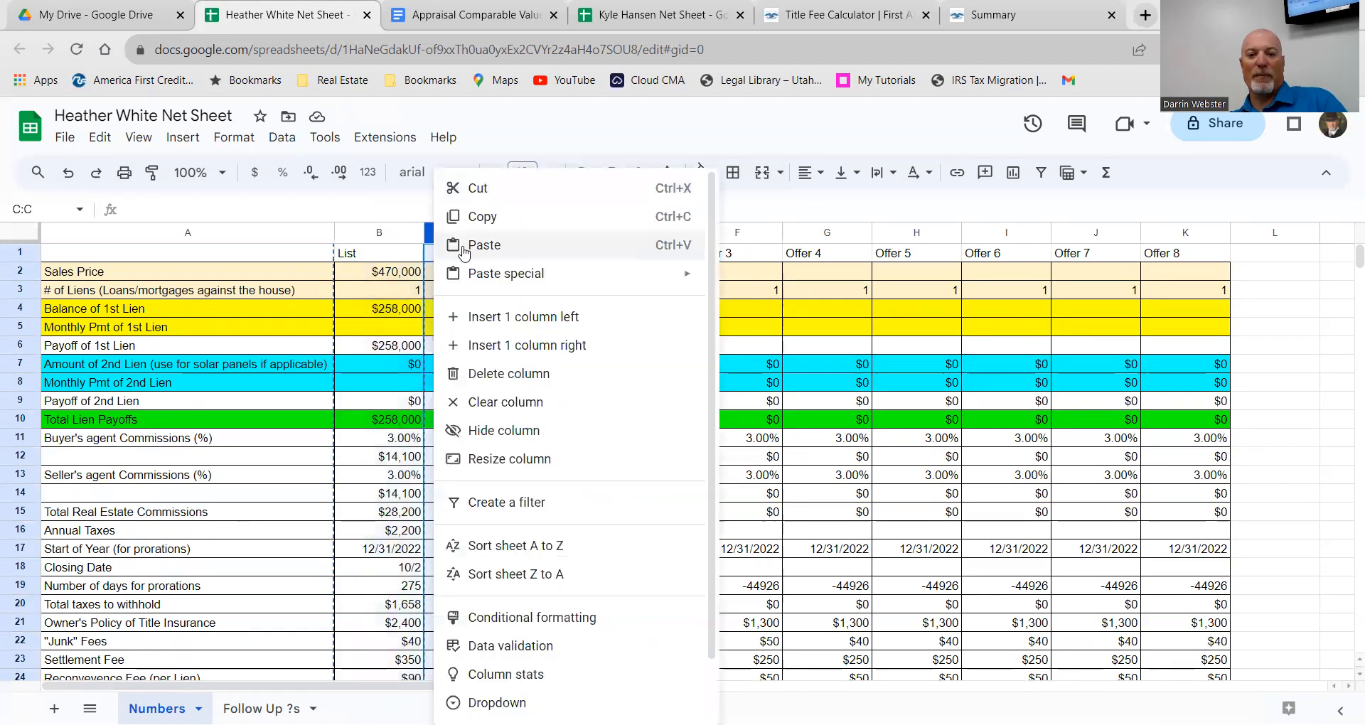
{"action": "left_click", "coordinate": [477, 159]}
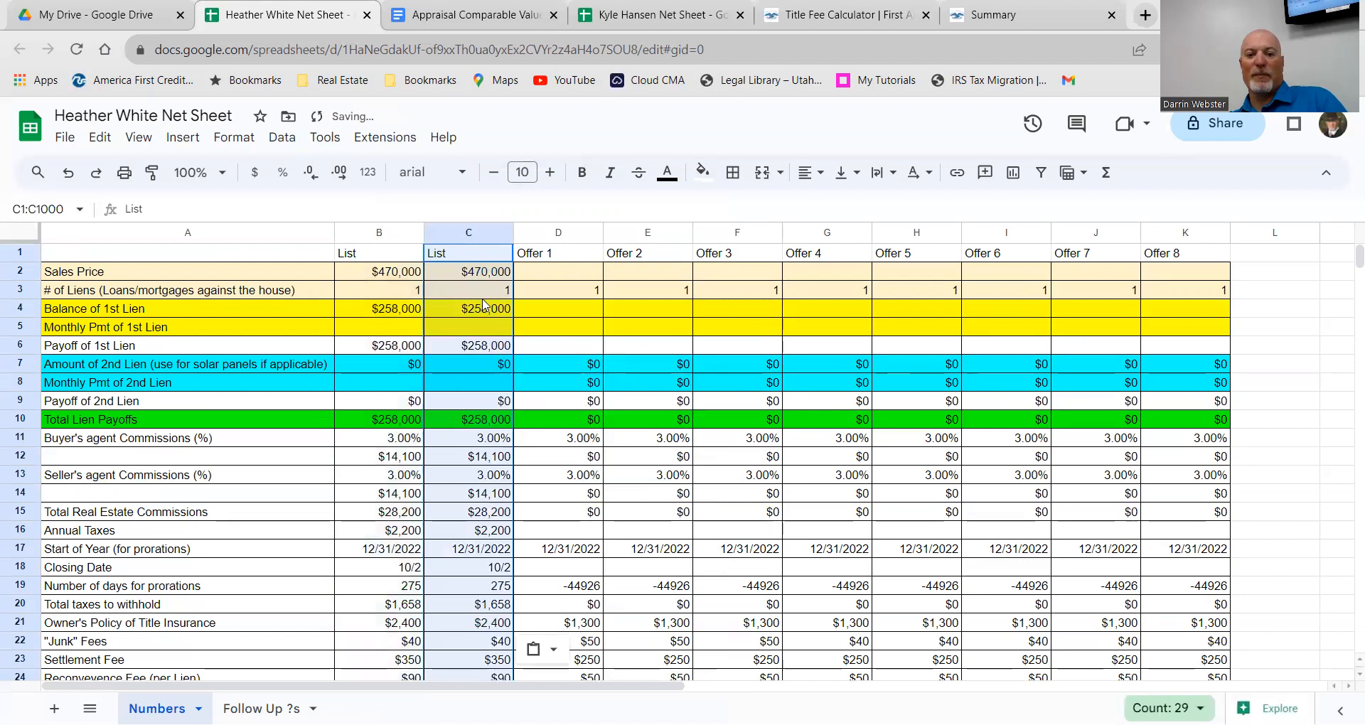
{"action": "left_click", "coordinate": [469, 278]}
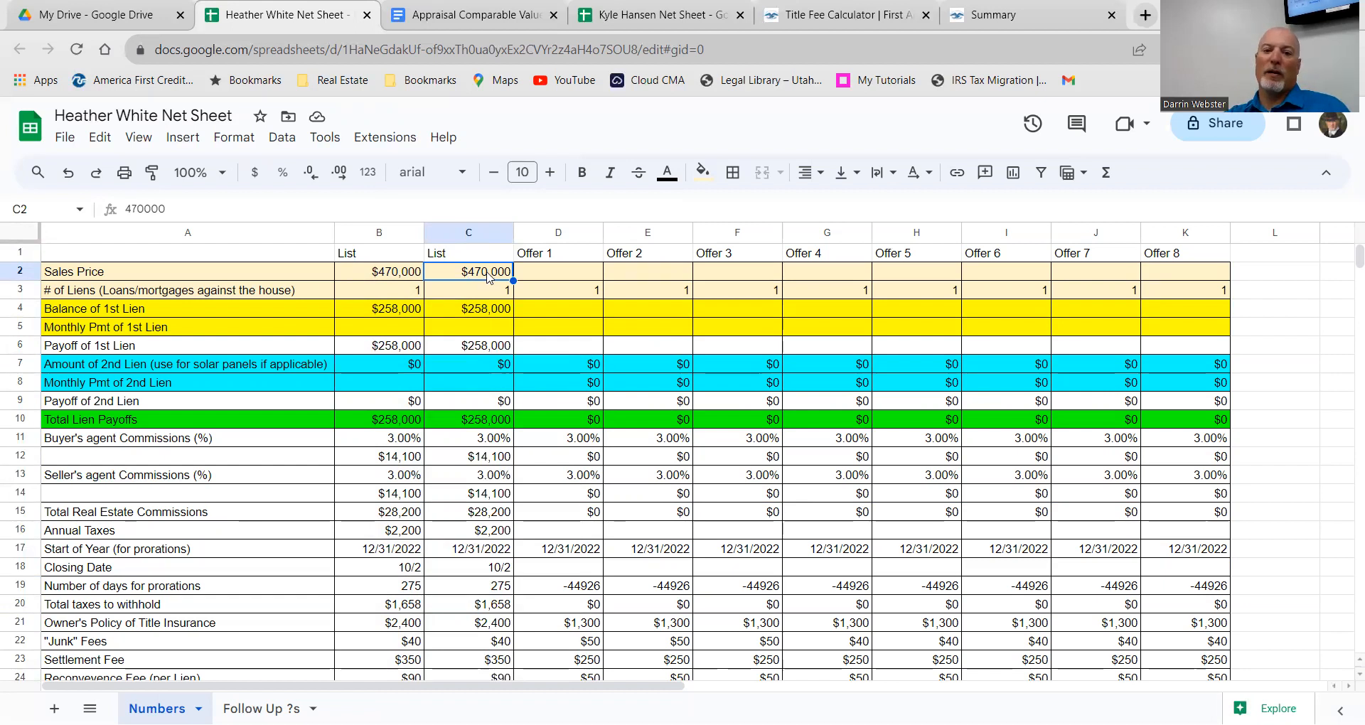
Step: Change the second List column's sales price in C2 from 470000 to 440000
{"action": "double_click", "coordinate": [484, 272]}
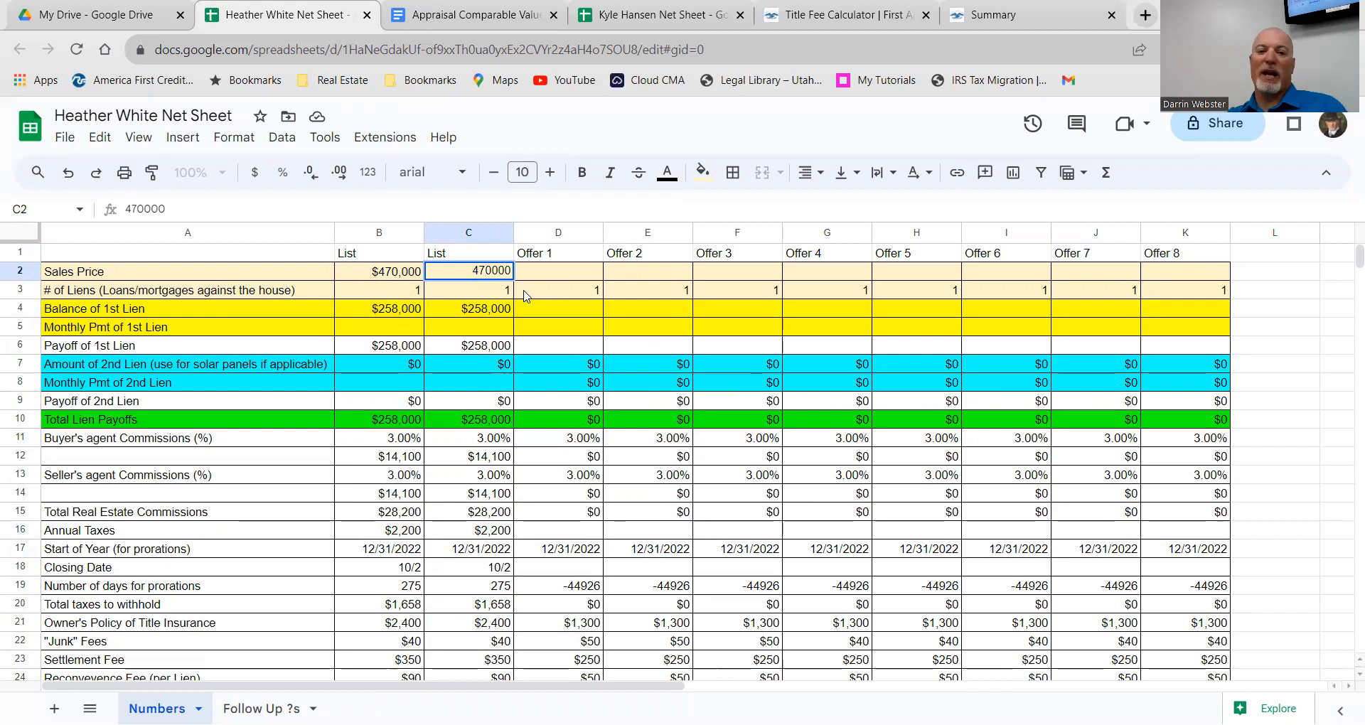
{"action": "scroll", "coordinate": [439, 452], "scroll_direction": "down", "scroll_amount": 5}
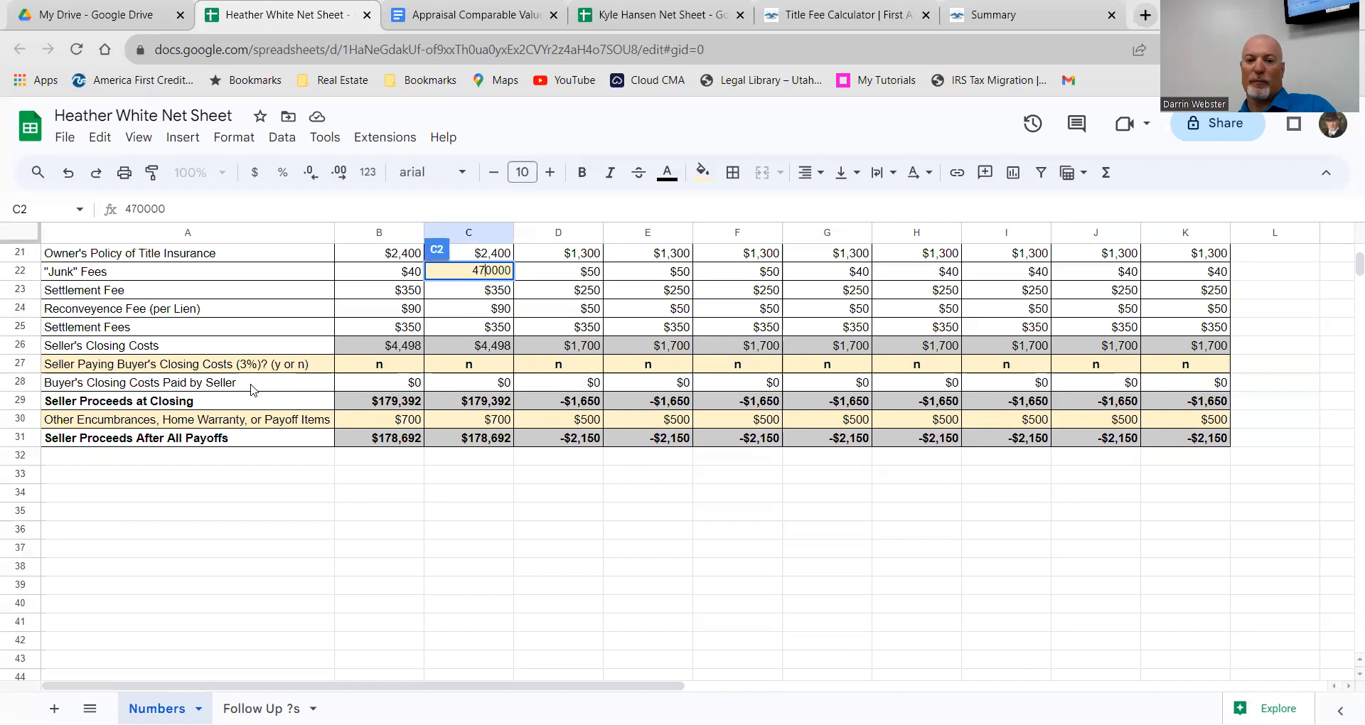
{"action": "key", "text": "BackSpace"}
{"action": "type", "text": "4"}
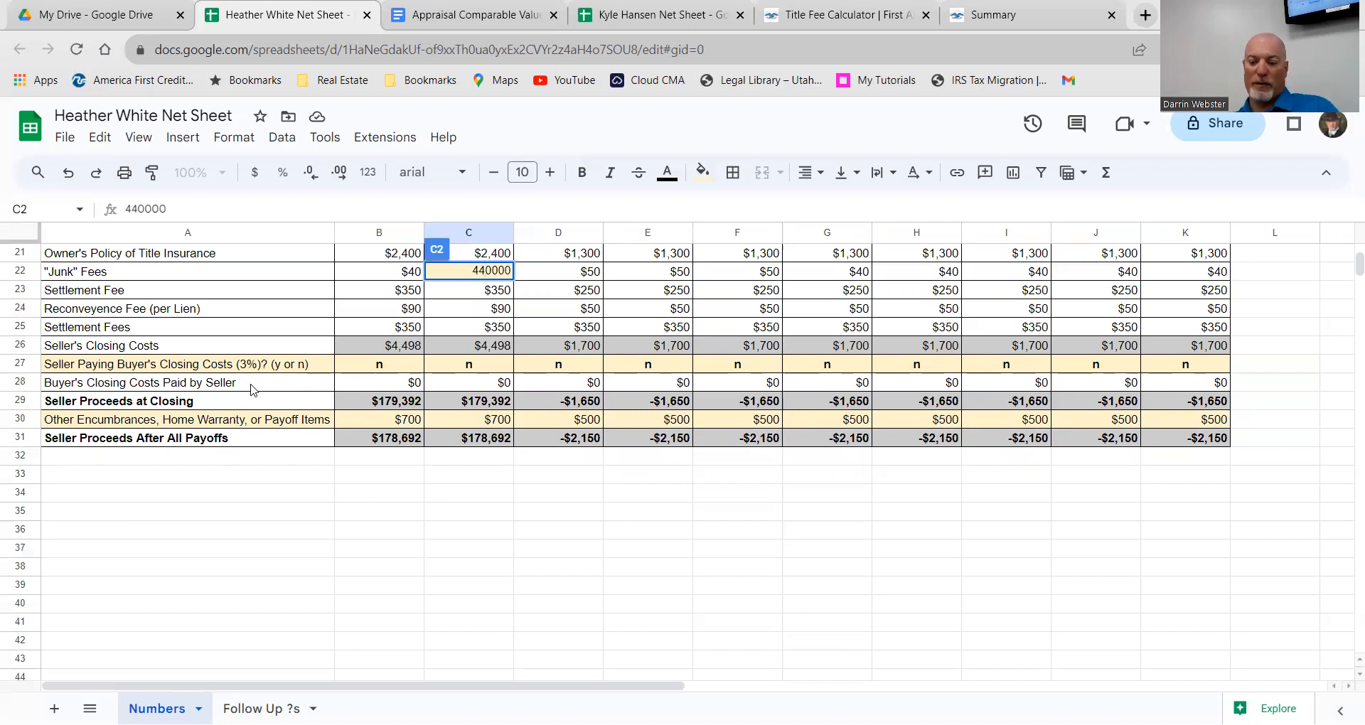
{"action": "key", "text": "Return"}
{"action": "scroll", "coordinate": [606, 407], "scroll_direction": "up", "scroll_amount": 1}
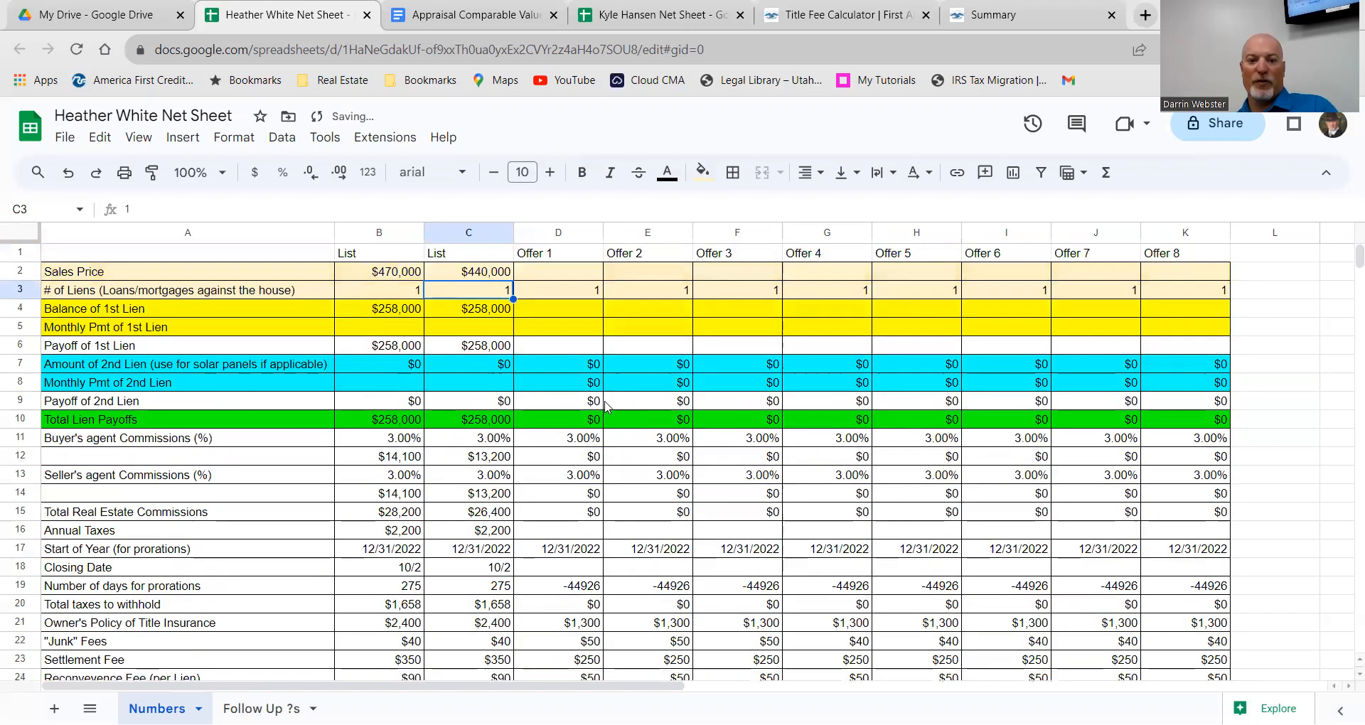
{"action": "scroll", "coordinate": [569, 398], "scroll_direction": "down", "scroll_amount": 5}
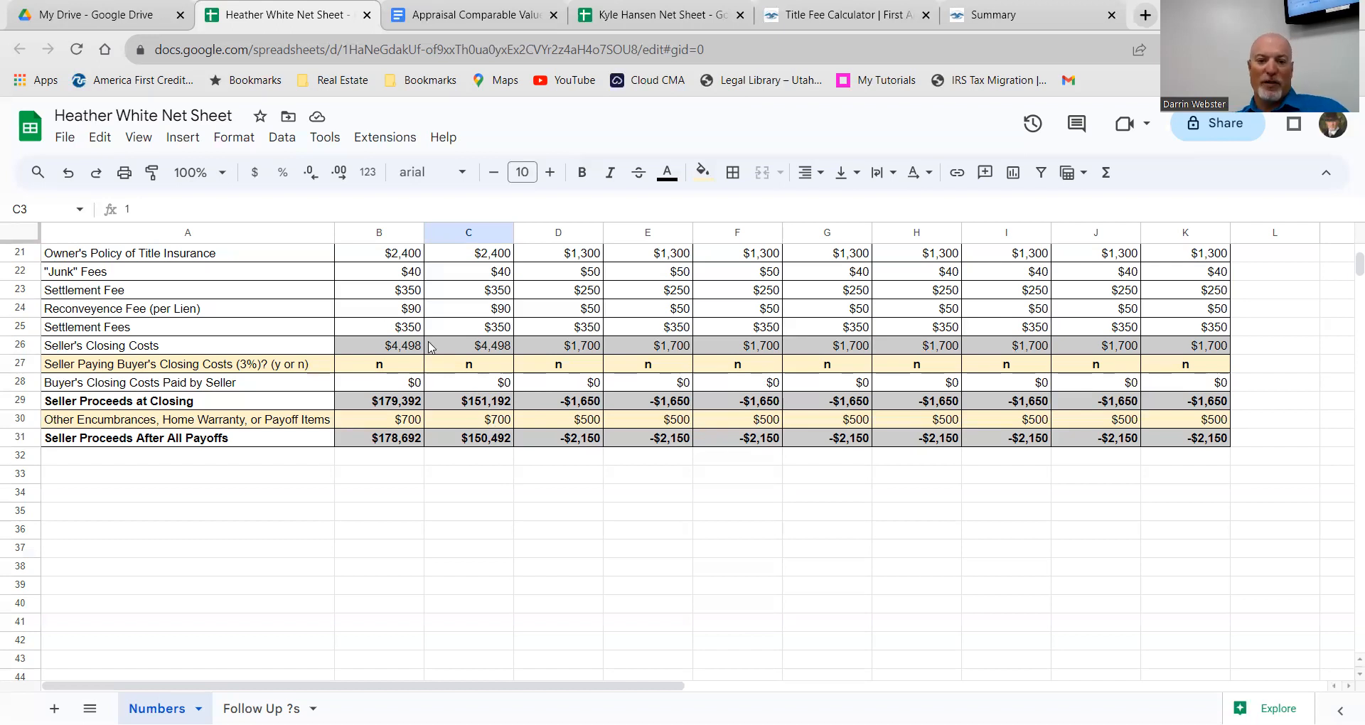
Step: Answer Y in C27 and enter 13000 as the seller-paid buyer's closing costs in C28
{"action": "left_click", "coordinate": [472, 370]}
{"action": "double_click", "coordinate": [475, 368]}
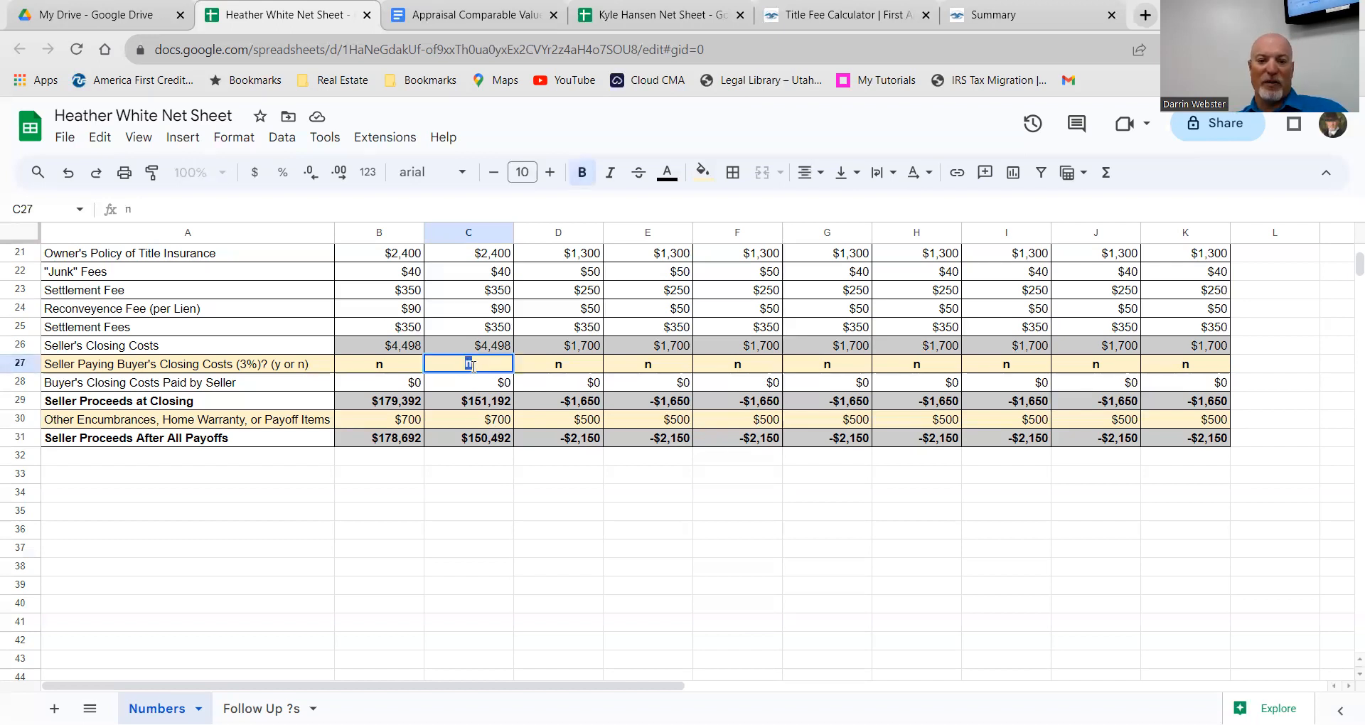
{"action": "type", "text": "Y"}
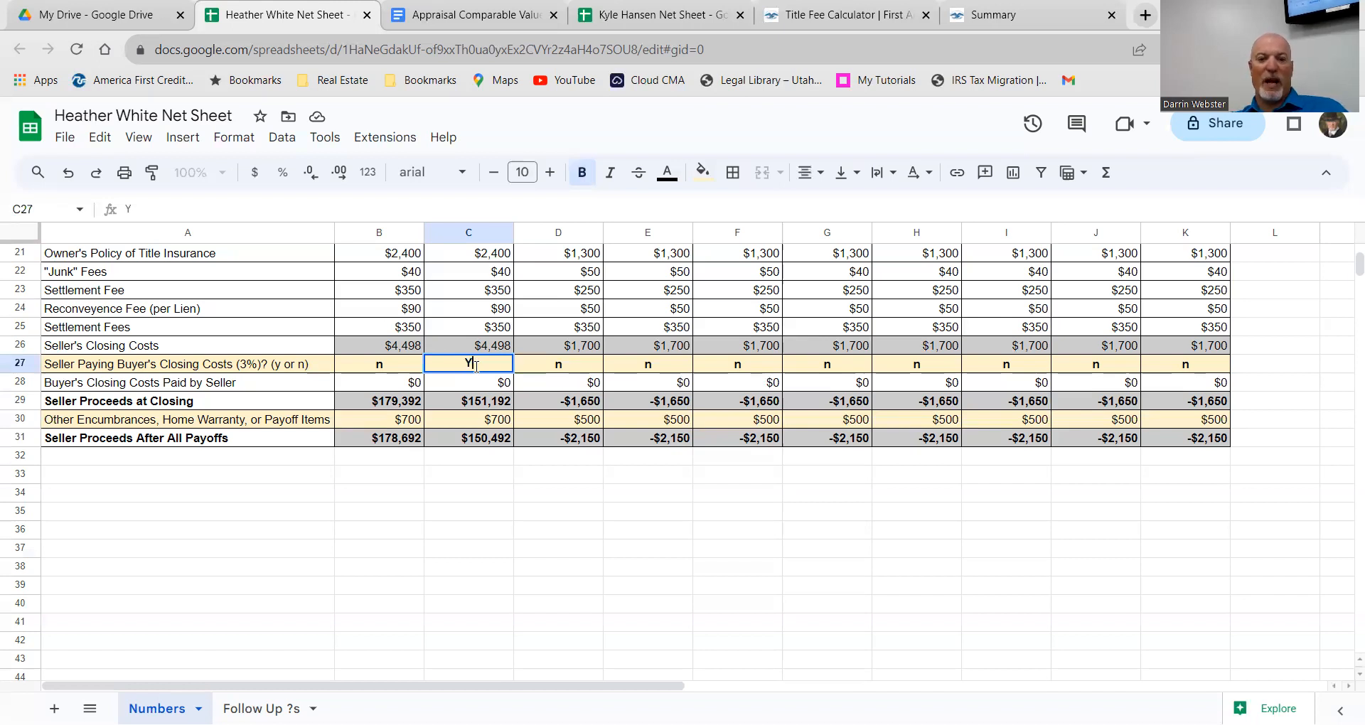
{"action": "left_click", "coordinate": [490, 384]}
{"action": "double_click", "coordinate": [491, 384]}
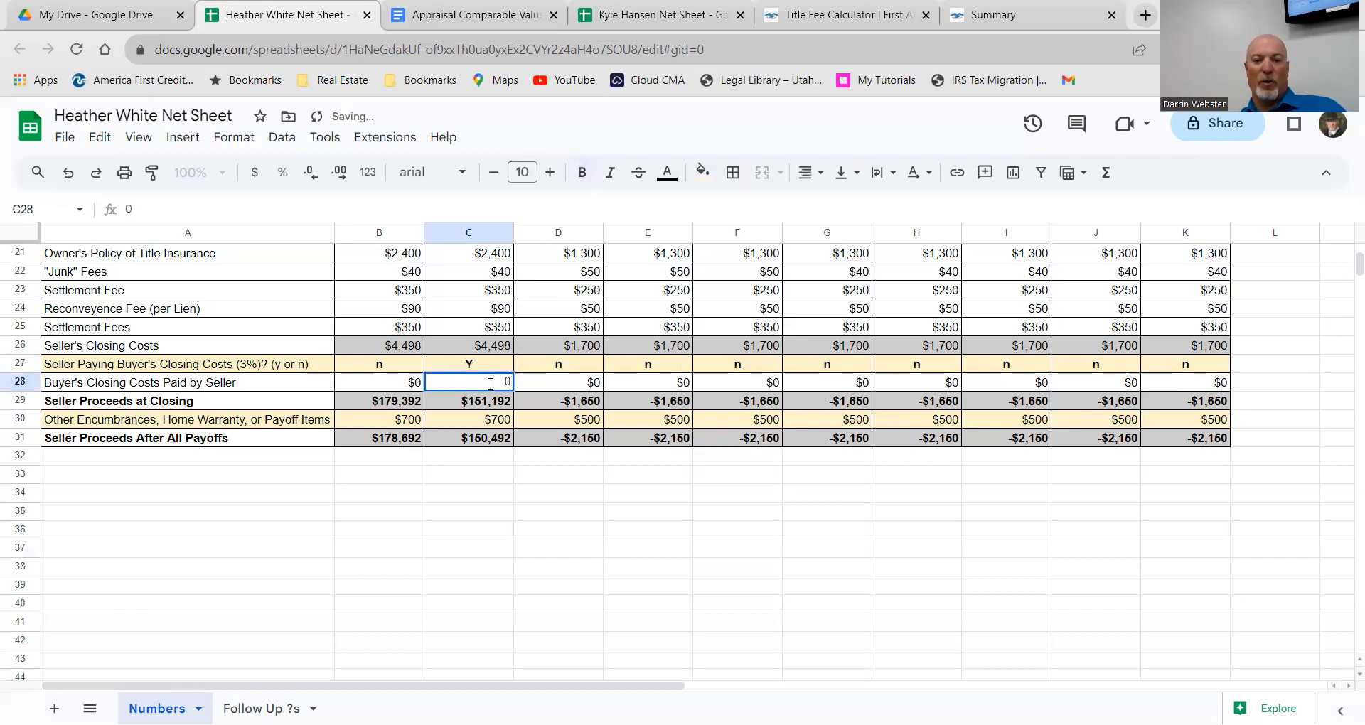
{"action": "key", "text": "BackSpace"}
{"action": "type", "text": "1"}
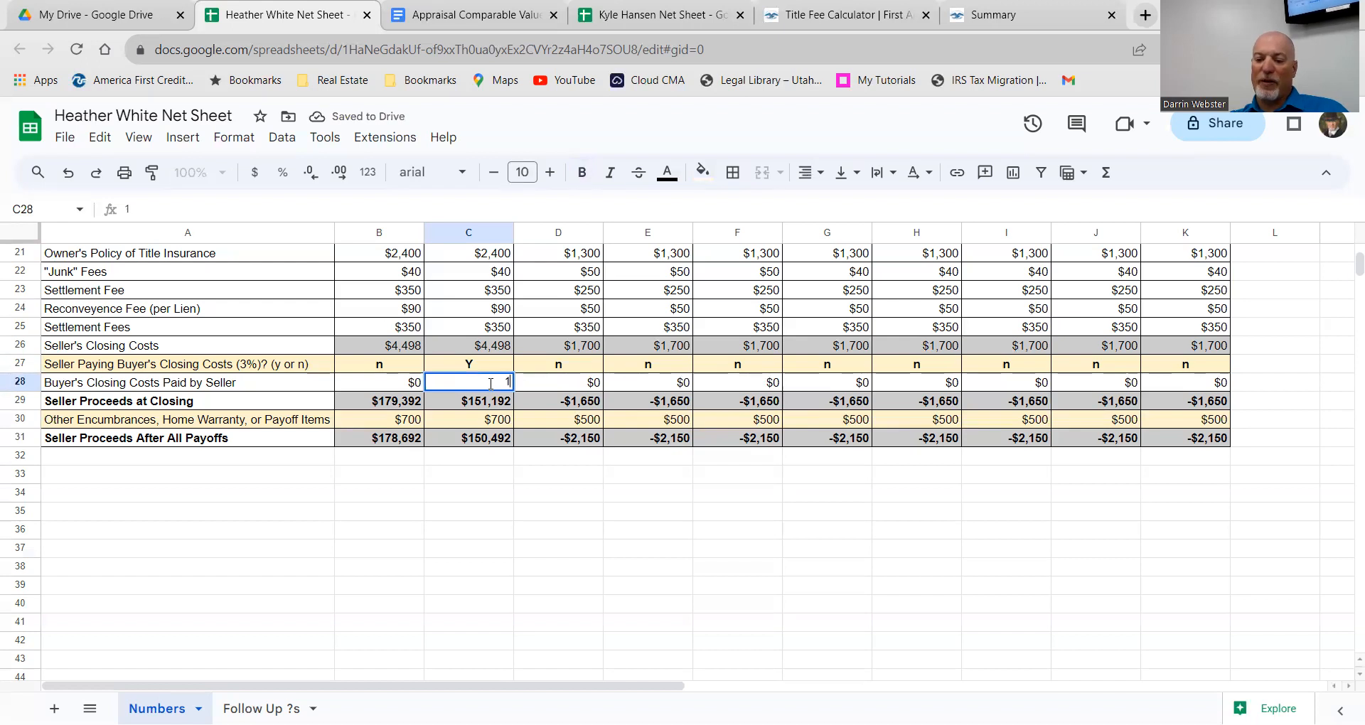
{"action": "type", "text": "3000"}
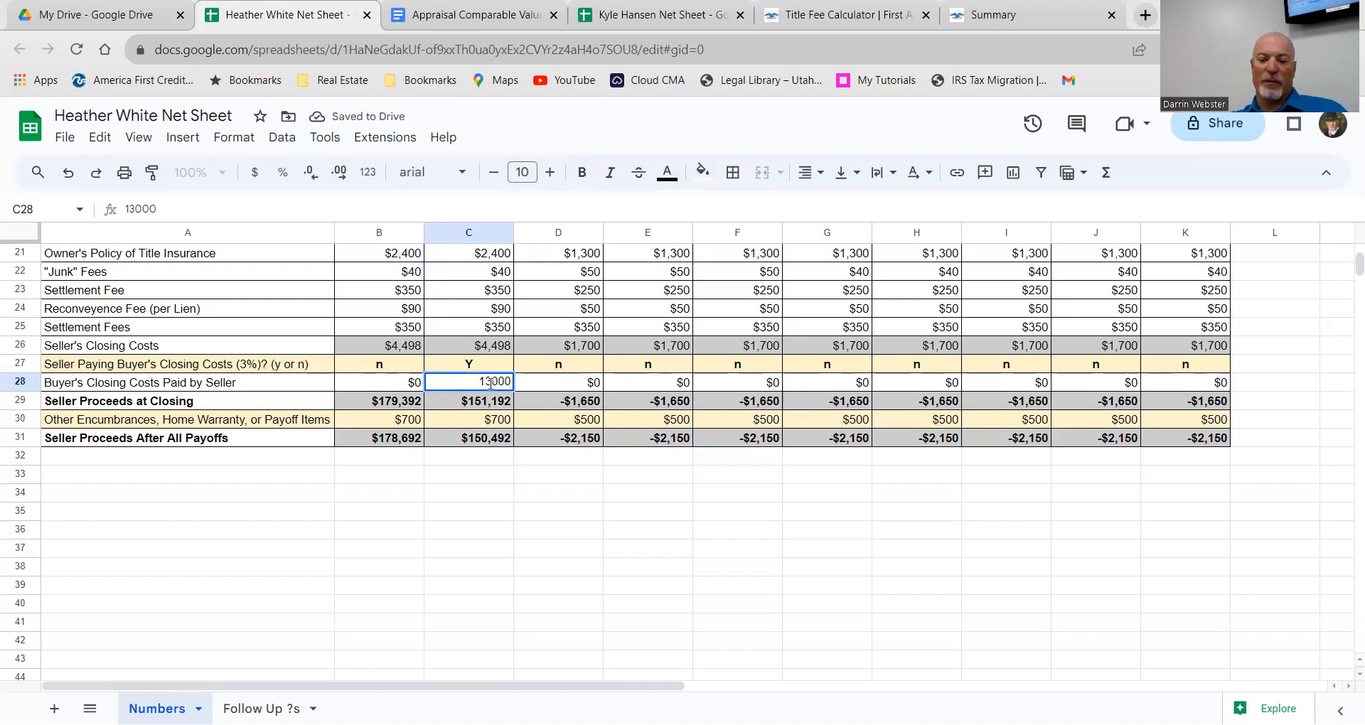
{"action": "key", "text": "Return"}
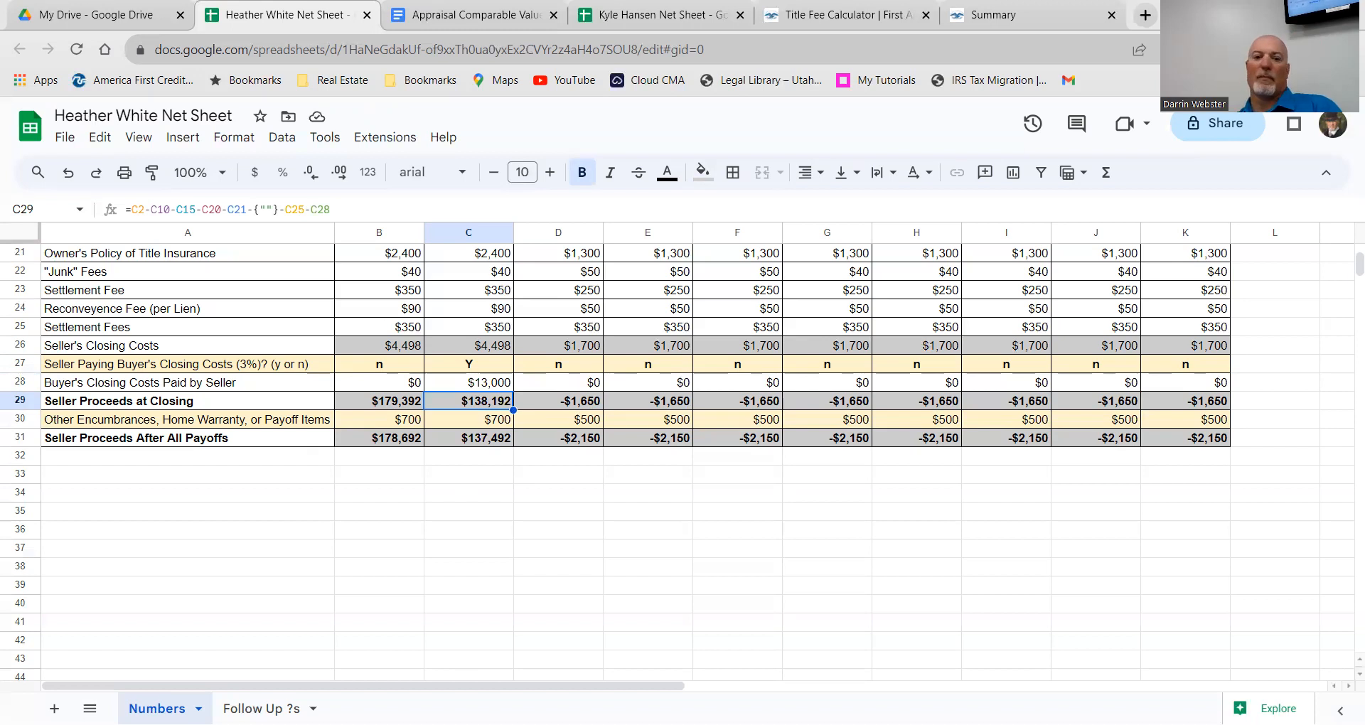
{"action": "scroll", "coordinate": [534, 417], "scroll_direction": "up", "scroll_amount": 7}
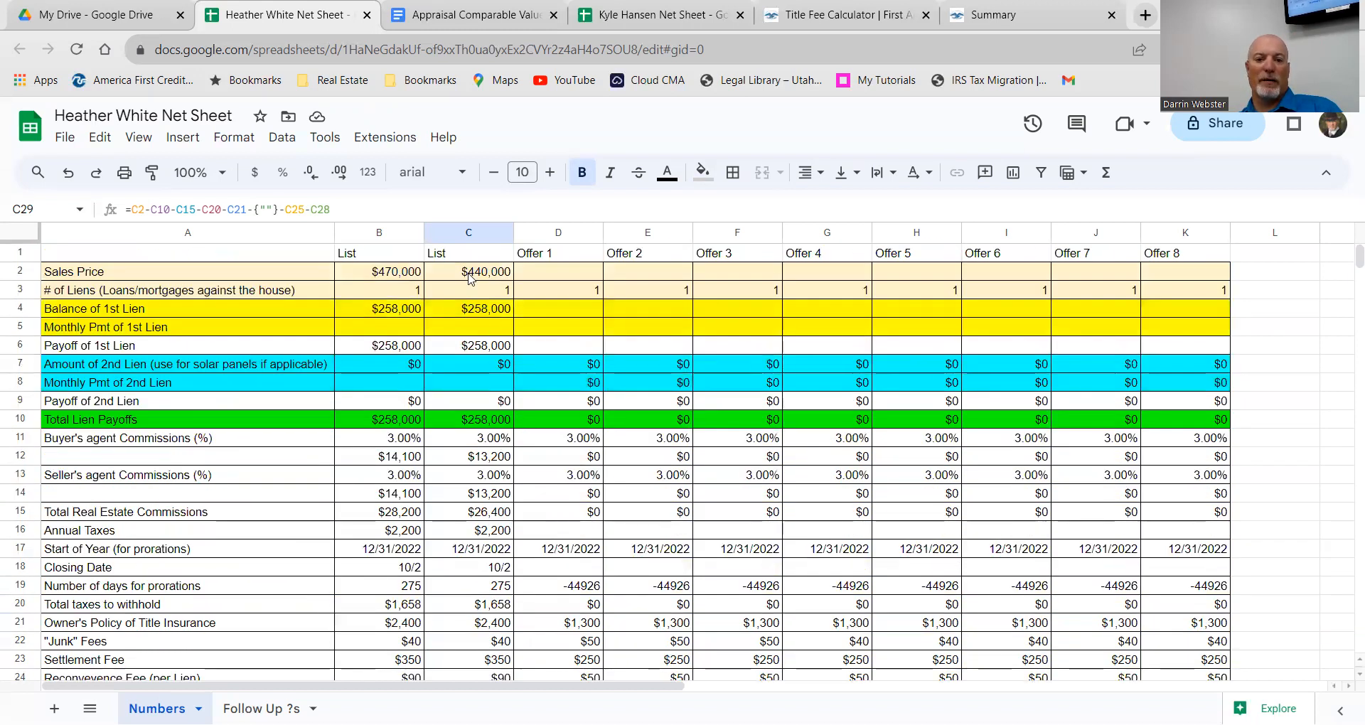
Step: Retitle the price columns List Middle in B1 and List Low in C1
{"action": "left_click", "coordinate": [381, 257]}
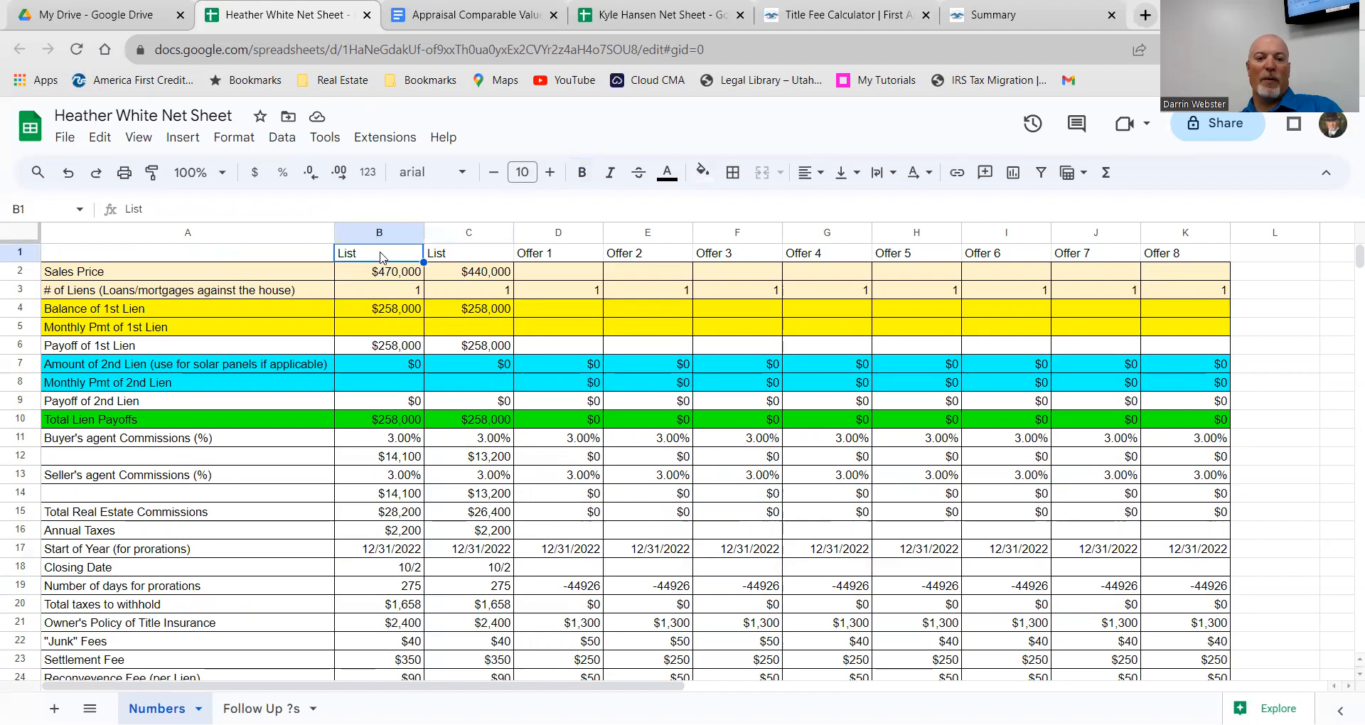
{"action": "double_click", "coordinate": [374, 251]}
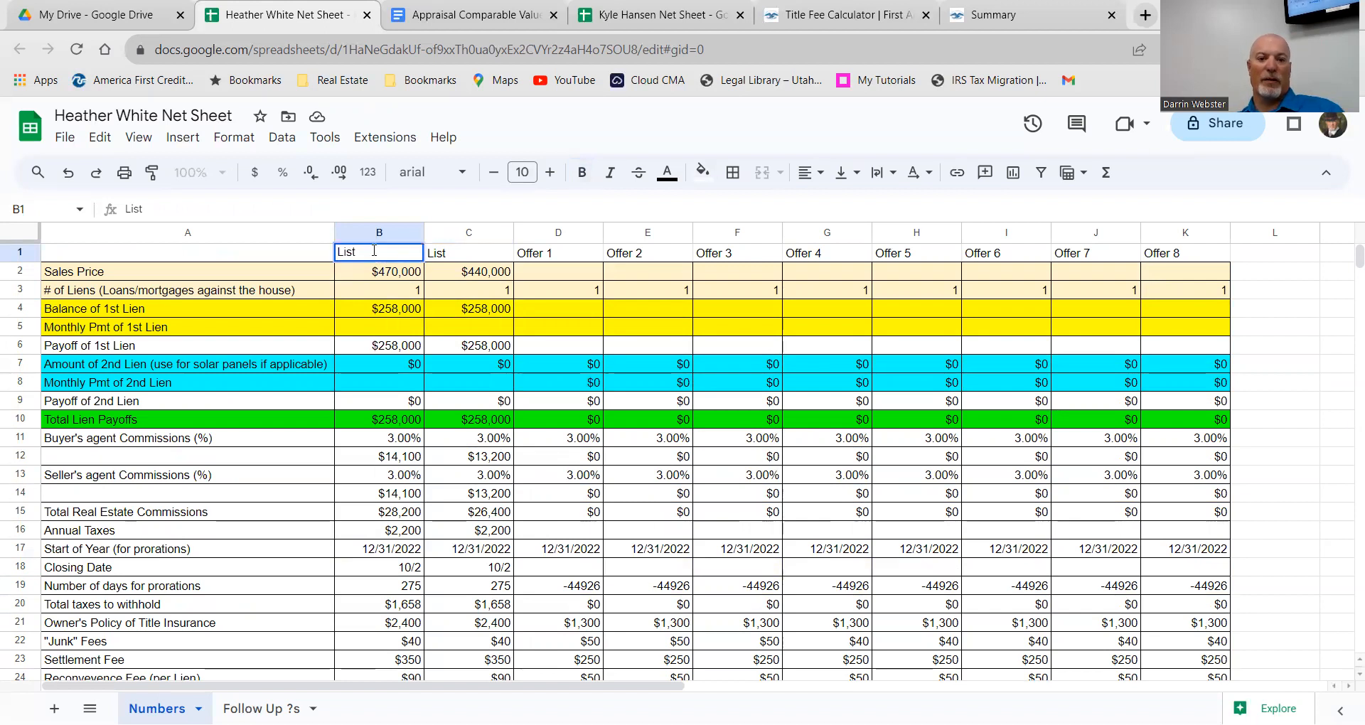
{"action": "type", "text": "Middle"}
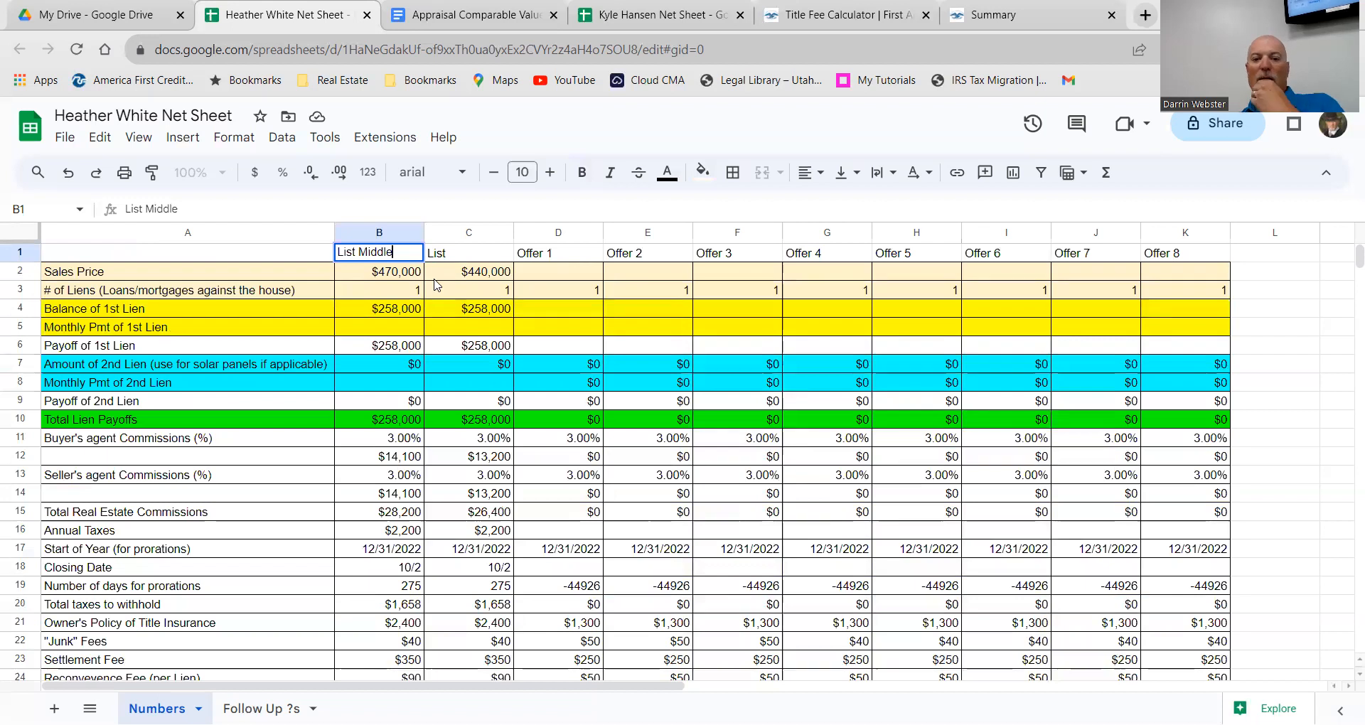
{"action": "left_click", "coordinate": [463, 253]}
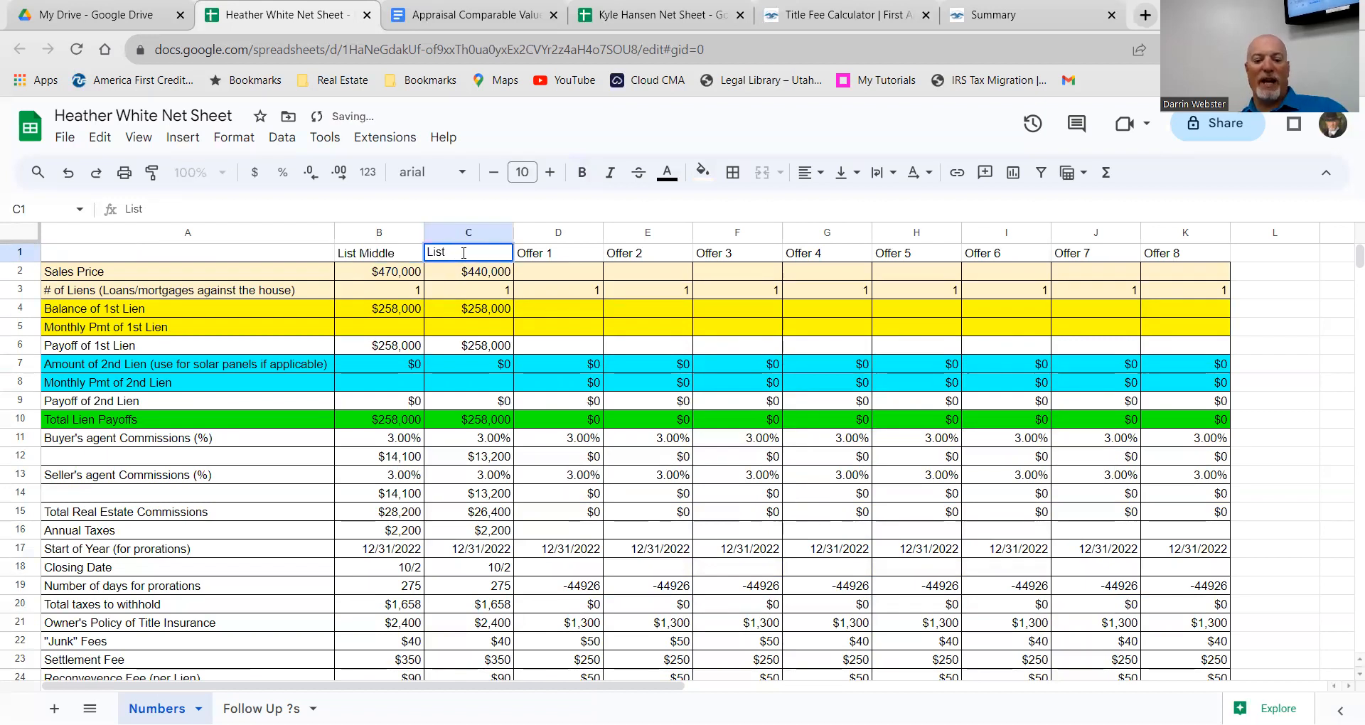
{"action": "type", "text": "Low"}
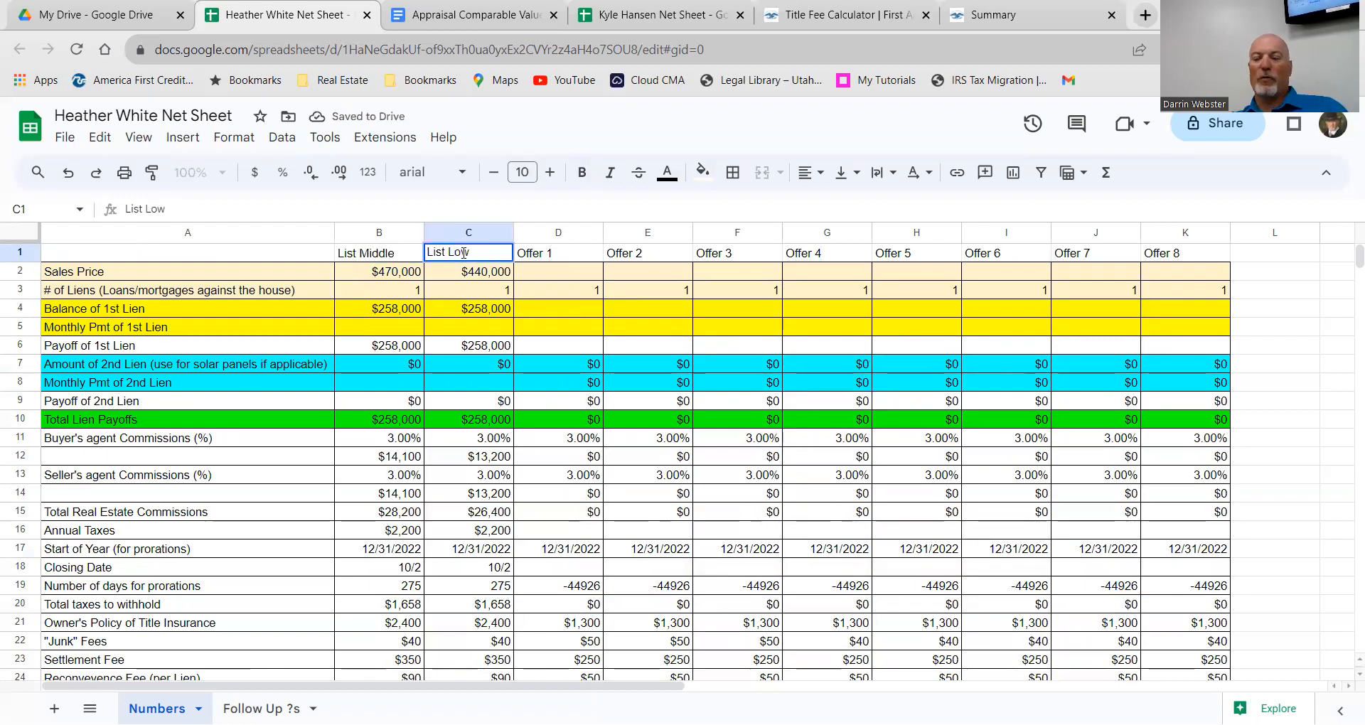
{"action": "key", "text": "Return"}
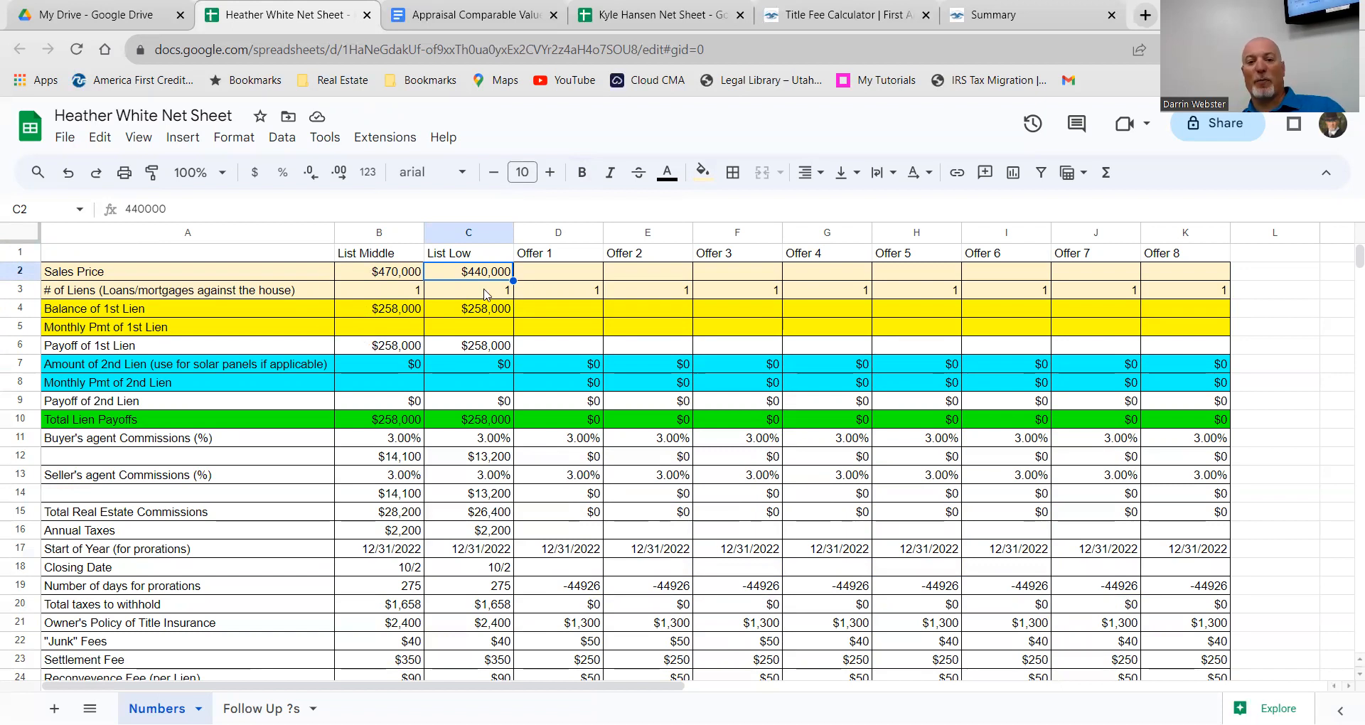
Step: Duplicate the List Low column into a new column D and retitle its header List High
{"action": "right_click", "coordinate": [481, 239]}
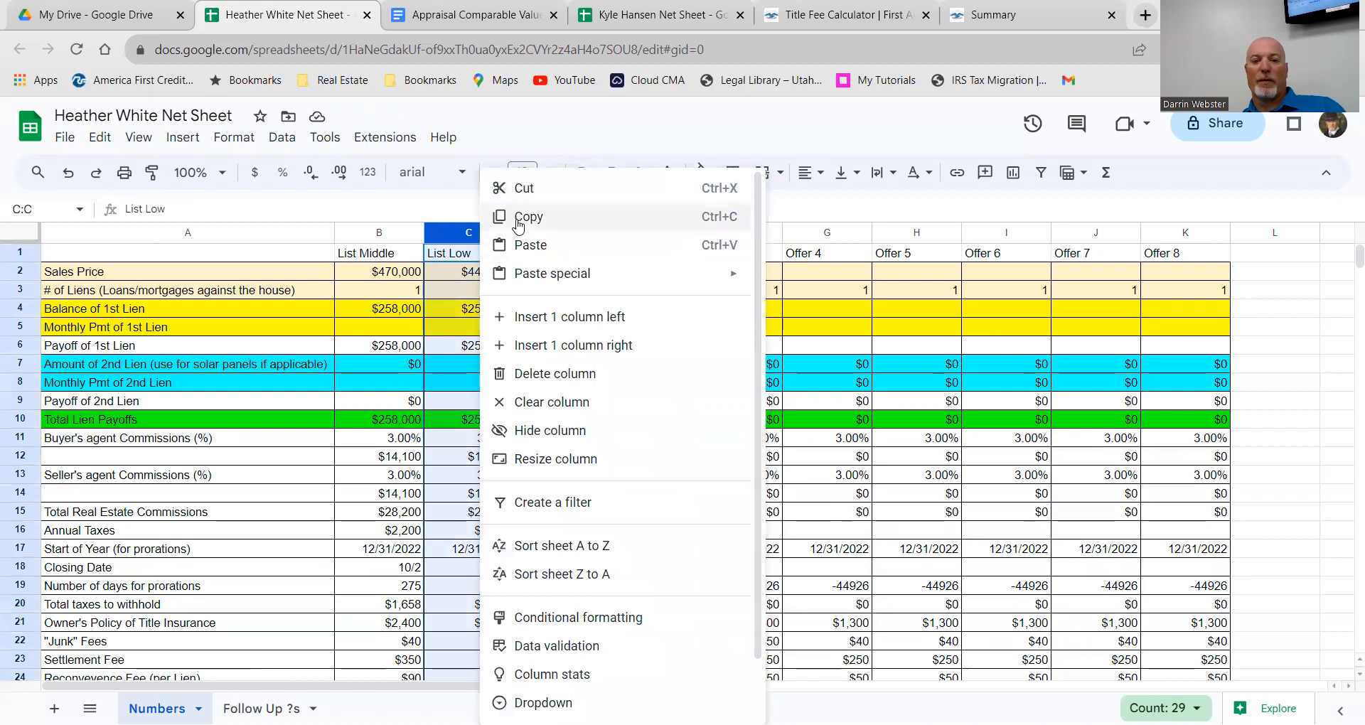
{"action": "left_click", "coordinate": [516, 218]}
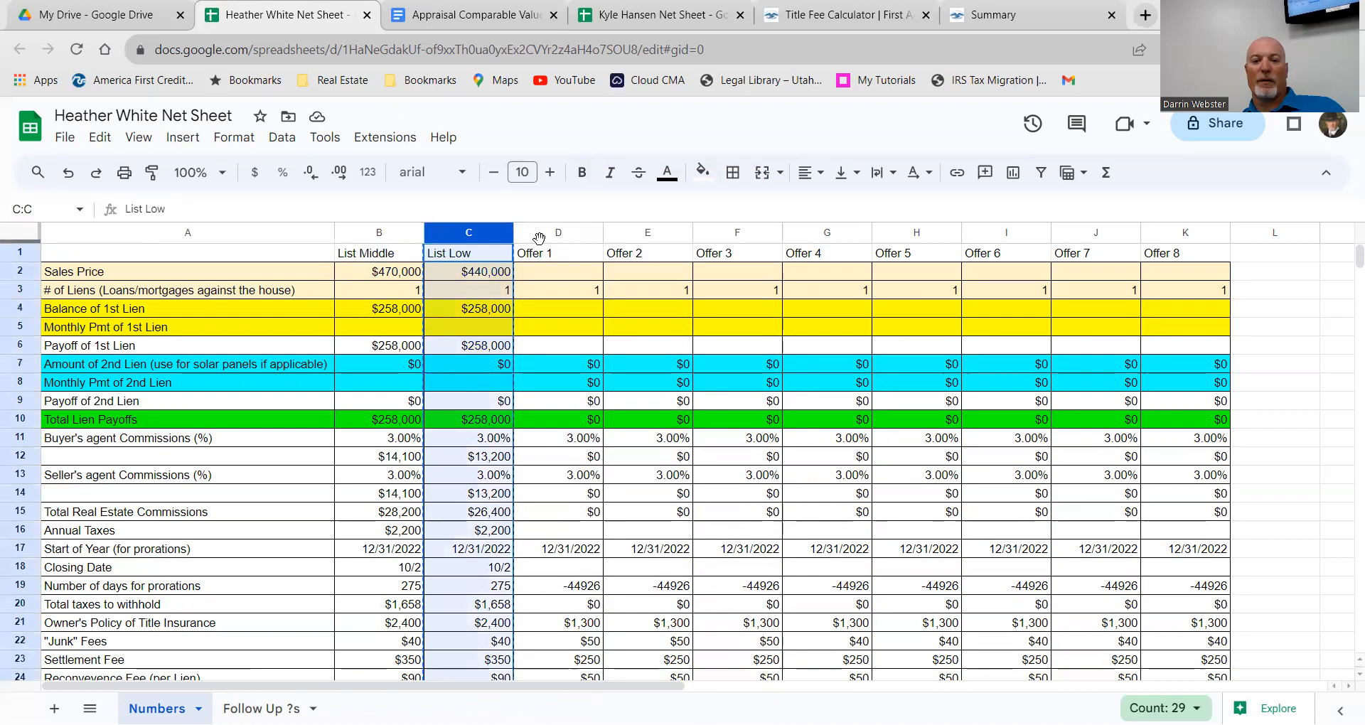
{"action": "right_click", "coordinate": [464, 238]}
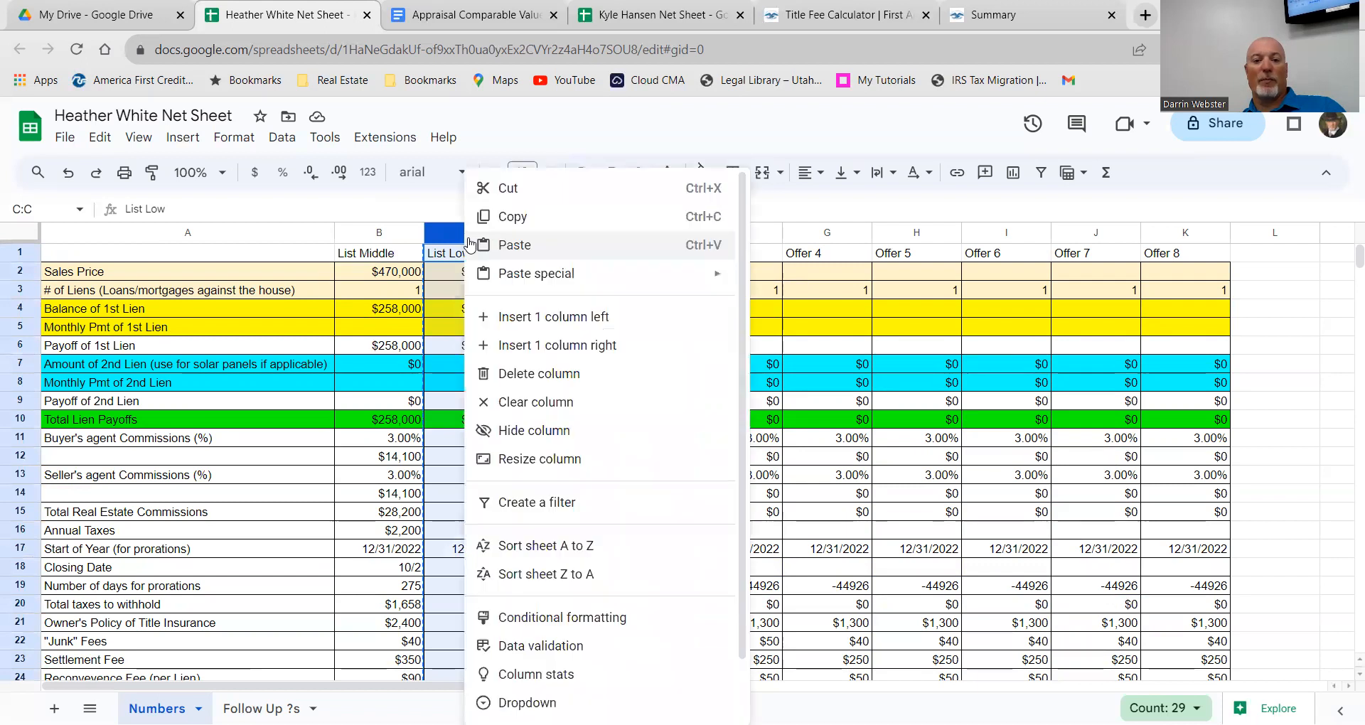
{"action": "left_click", "coordinate": [558, 345]}
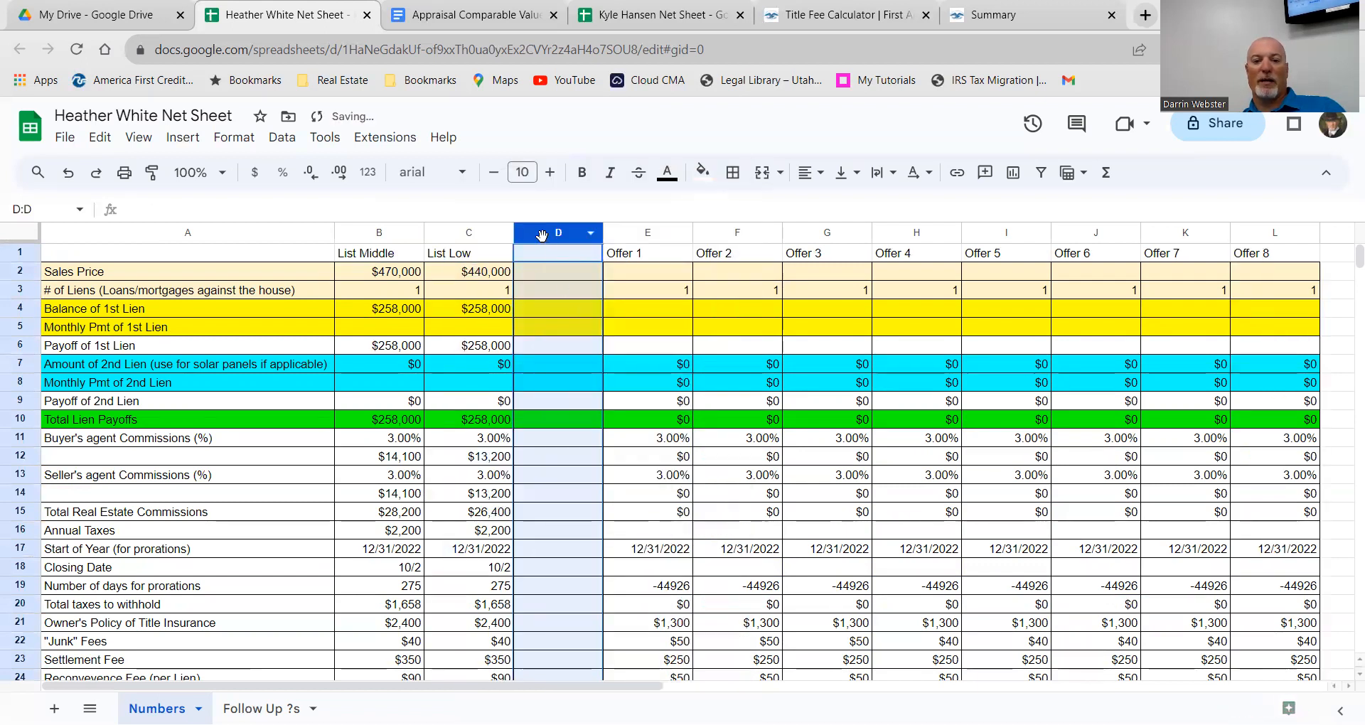
{"action": "right_click", "coordinate": [542, 235]}
{"action": "left_click", "coordinate": [569, 241]}
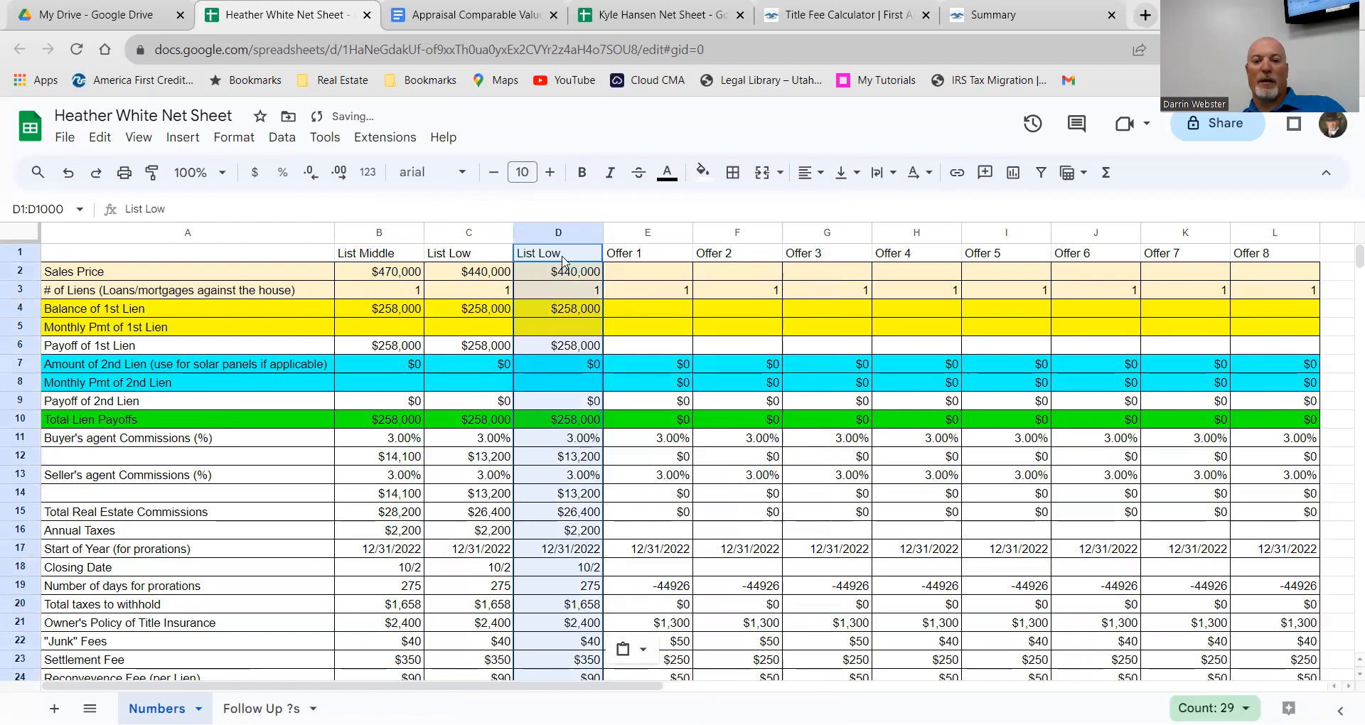
{"action": "double_click", "coordinate": [562, 257]}
{"action": "key", "text": "BackSpace"}
{"action": "key", "text": "BackSpace"}
{"action": "key", "text": "BackSpace"}
{"action": "type", "text": "High"}
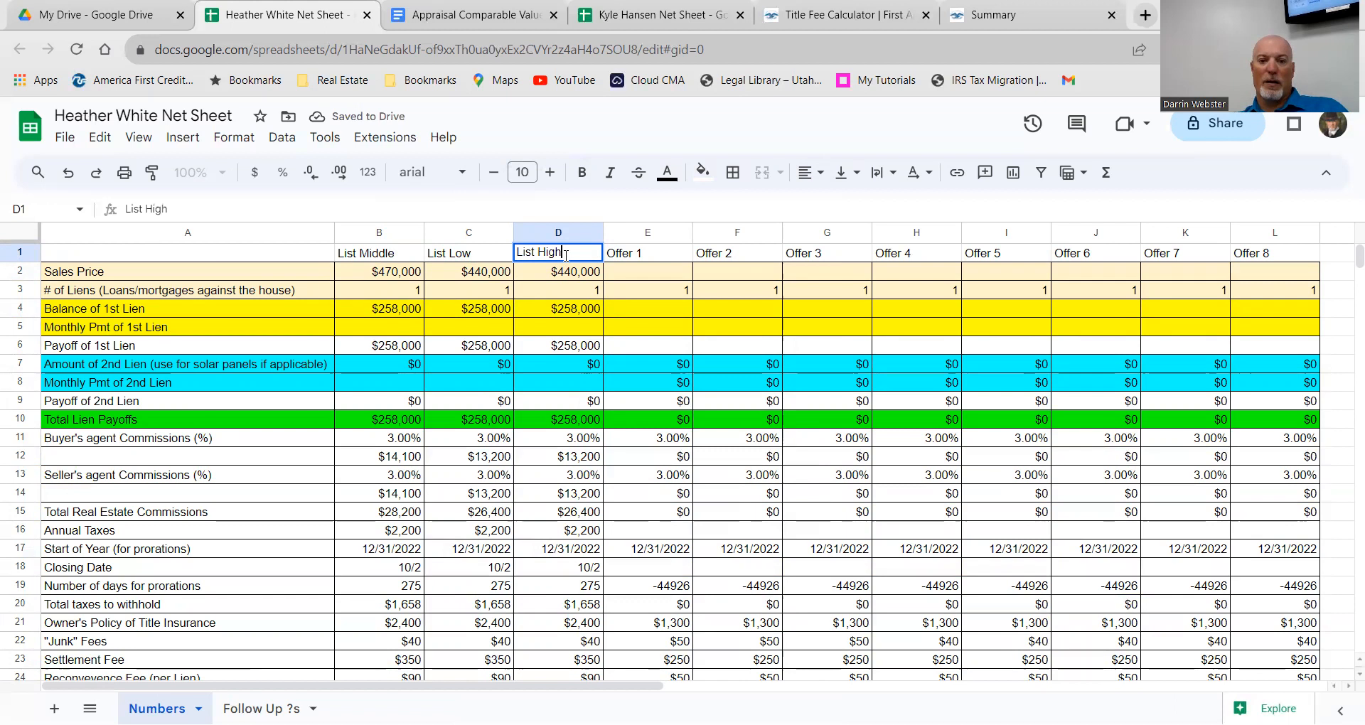
Step: Change the List High sales price in D2 from 440000 to 480000
{"action": "left_click", "coordinate": [574, 273]}
{"action": "double_click", "coordinate": [574, 273]}
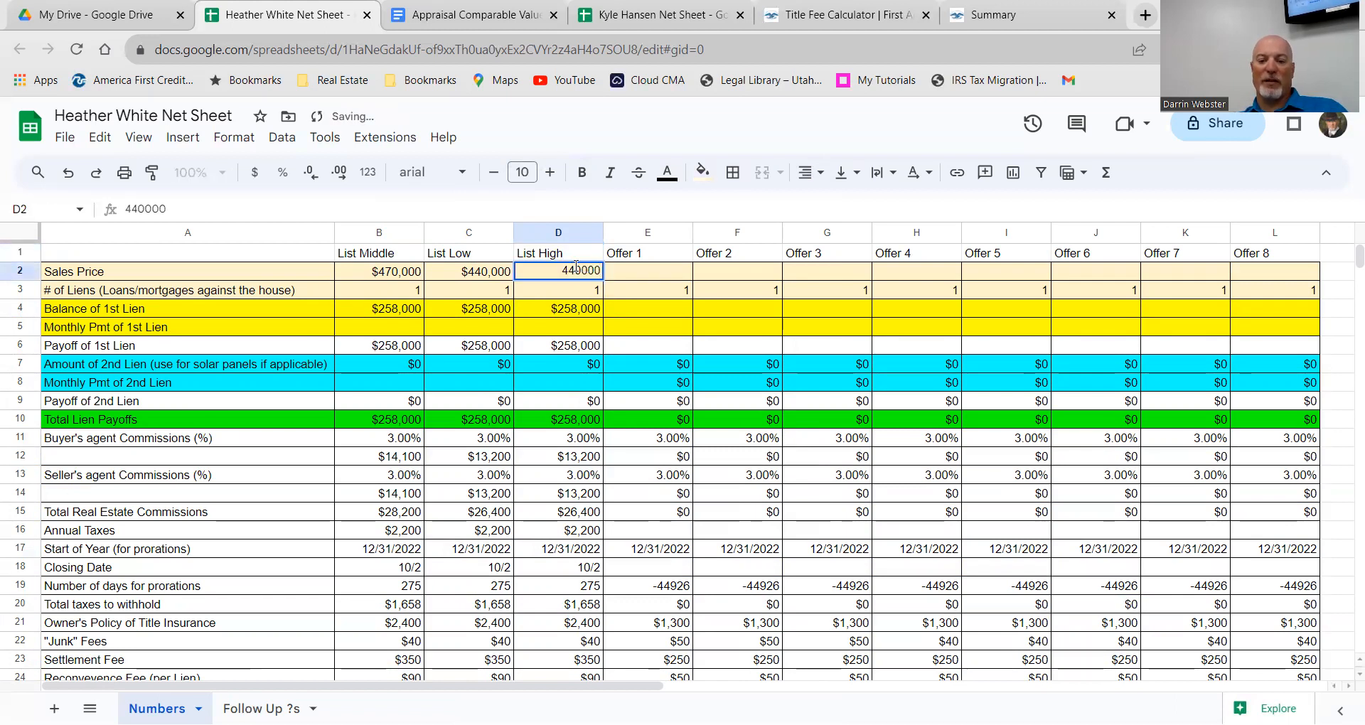
{"action": "key", "text": "BackSpace"}
{"action": "type", "text": "8"}
{"action": "key", "text": "Return"}
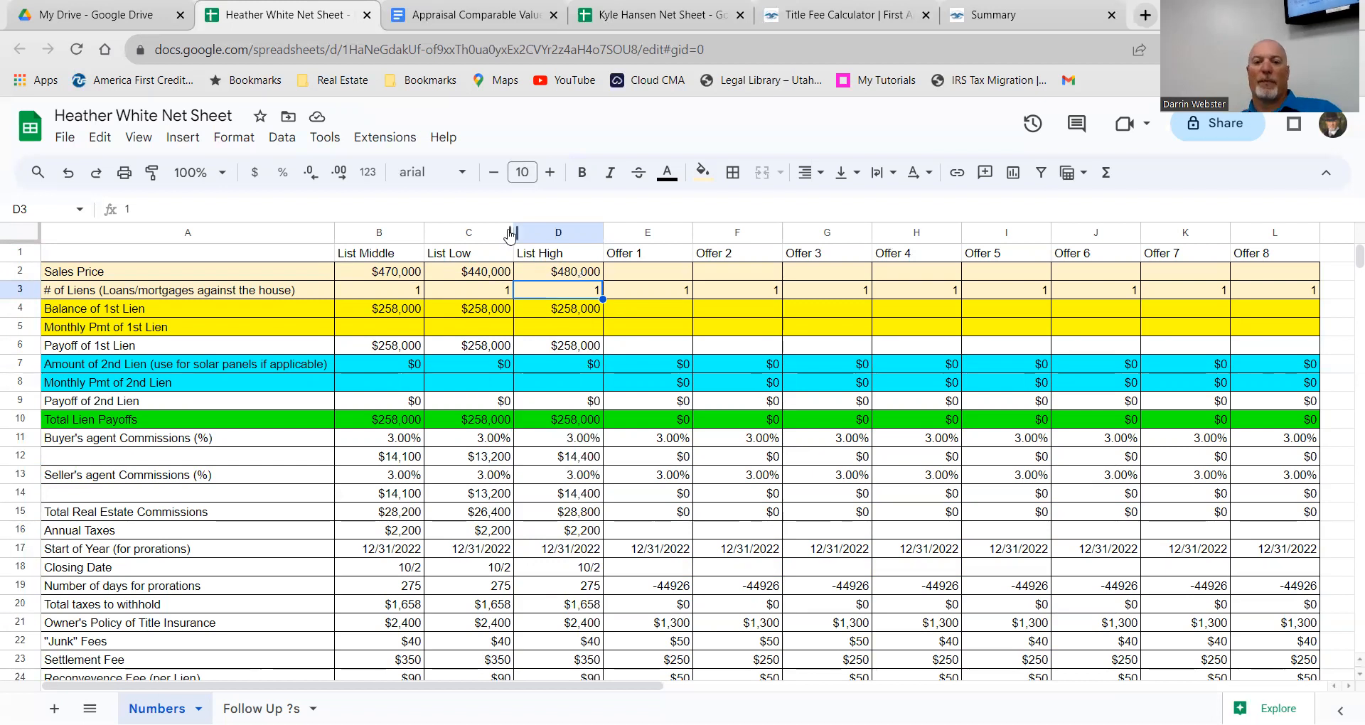
Step: Set Offer 1's seller-pays answer in E27 to Y and its buyer closing costs in E28 to 14,000
{"action": "scroll", "coordinate": [554, 377], "scroll_direction": "down", "scroll_amount": 3}
{"action": "scroll", "coordinate": [553, 376], "scroll_direction": "down", "scroll_amount": 1}
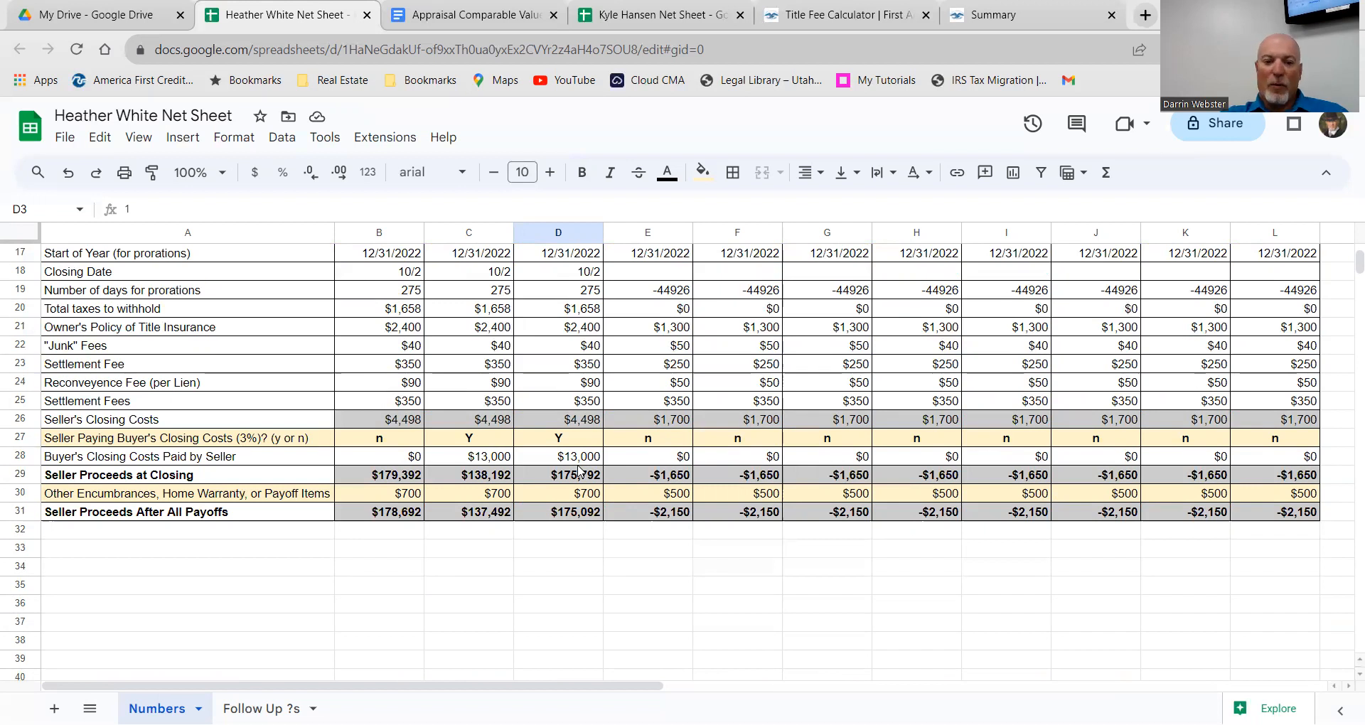
{"action": "left_click", "coordinate": [651, 439]}
{"action": "type", "text": "Y"}
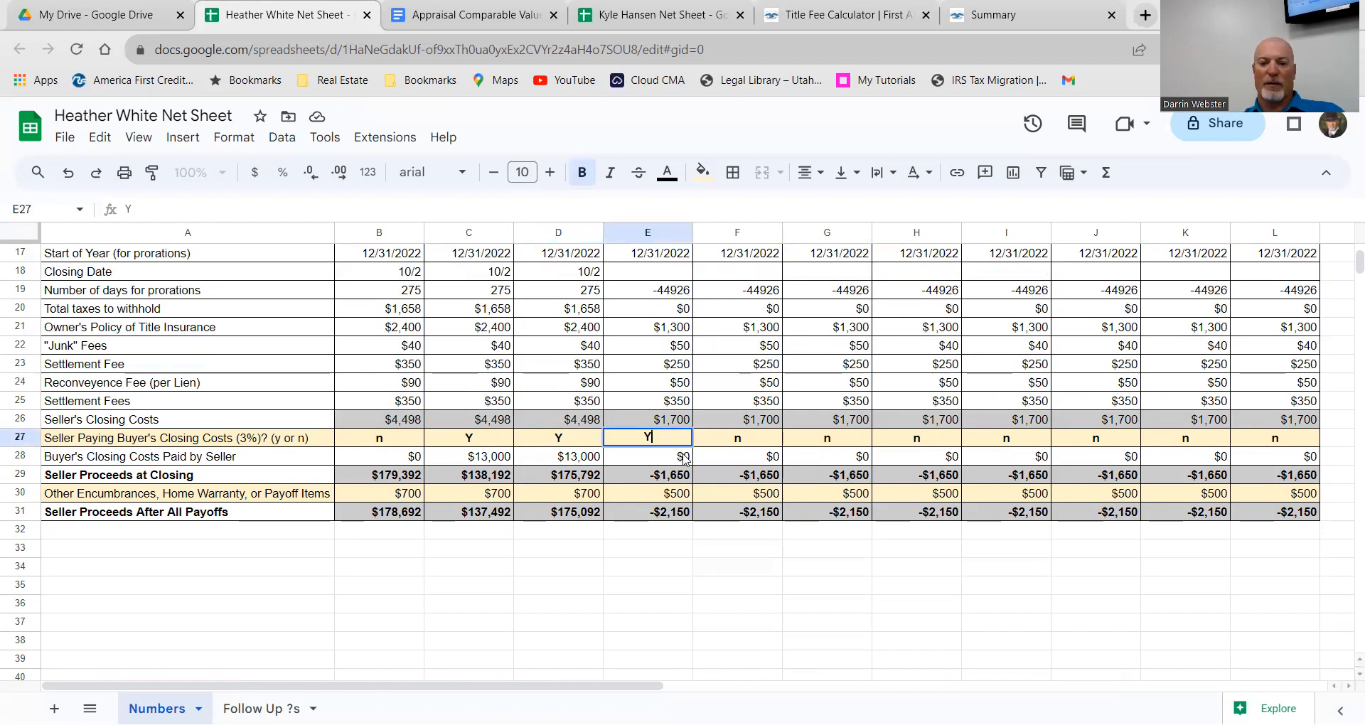
{"action": "double_click", "coordinate": [672, 452]}
{"action": "key", "text": "BackSpace"}
{"action": "type", "text": "14,000"}
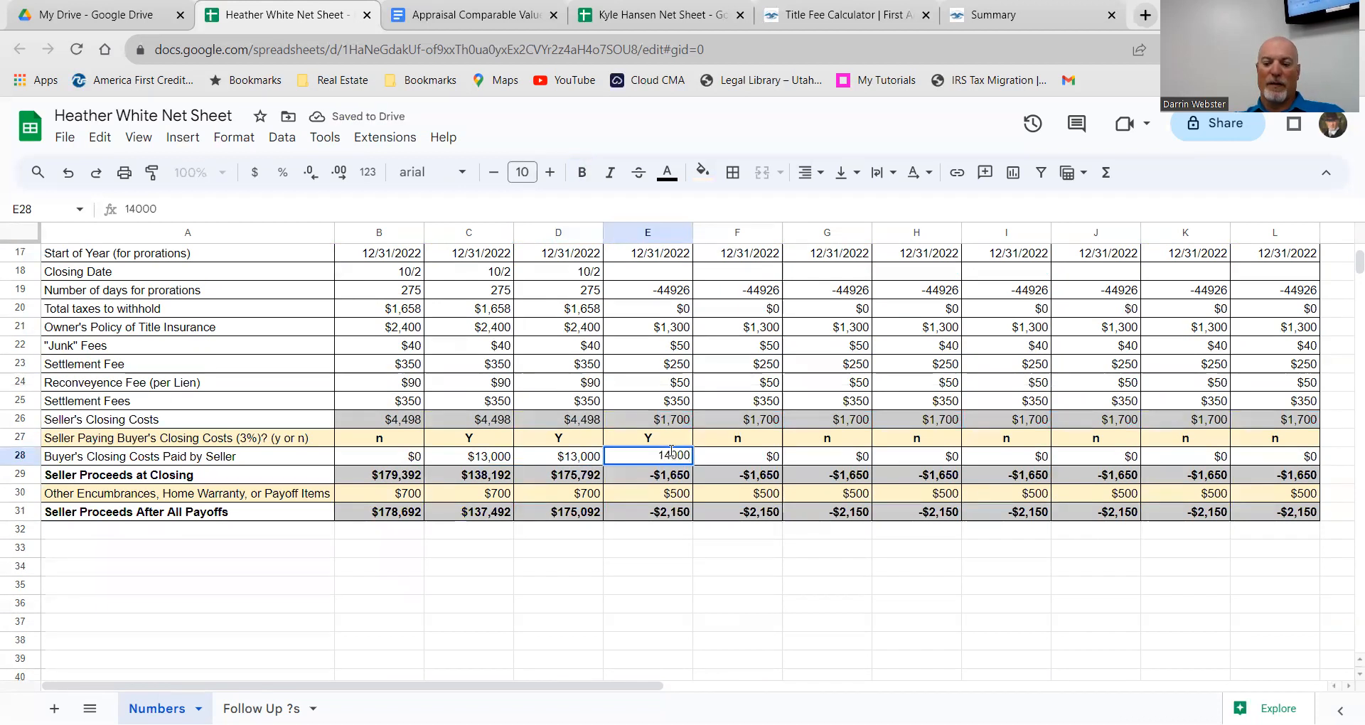
{"action": "key", "text": "Return"}
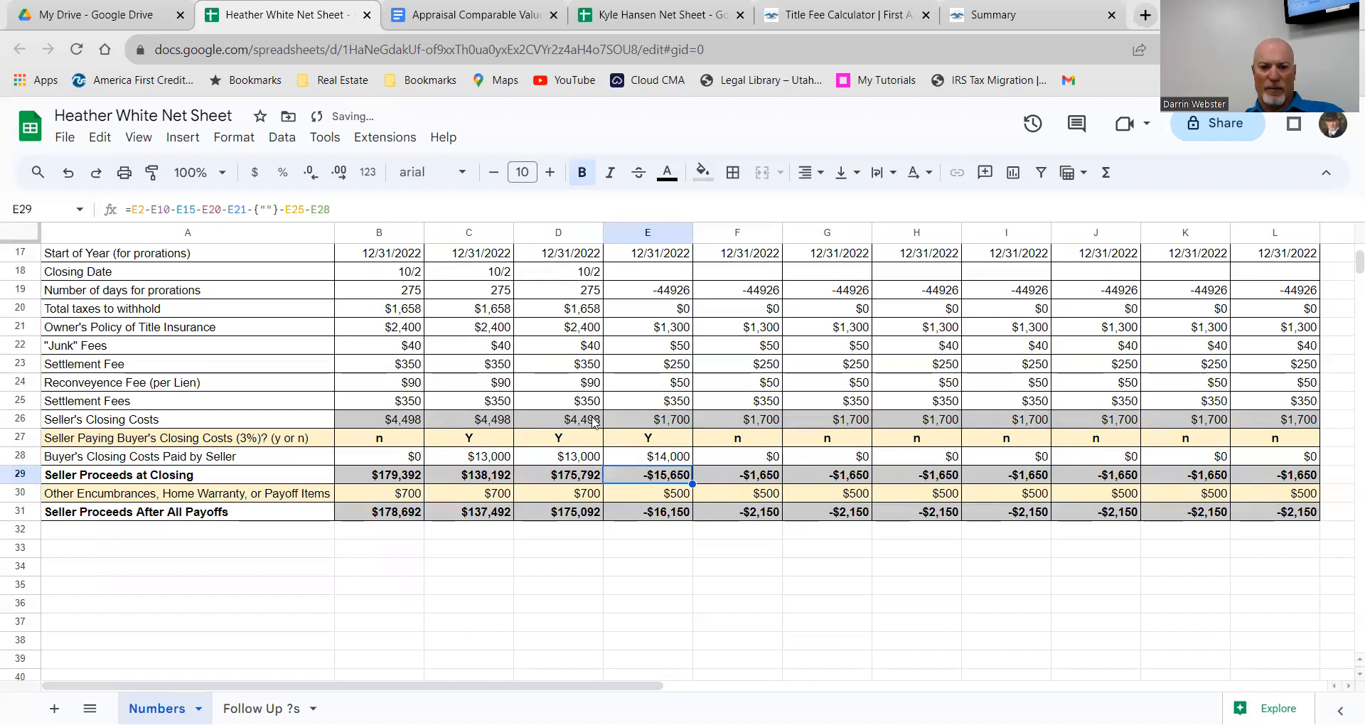
{"action": "scroll", "coordinate": [572, 417], "scroll_direction": "up", "scroll_amount": 2}
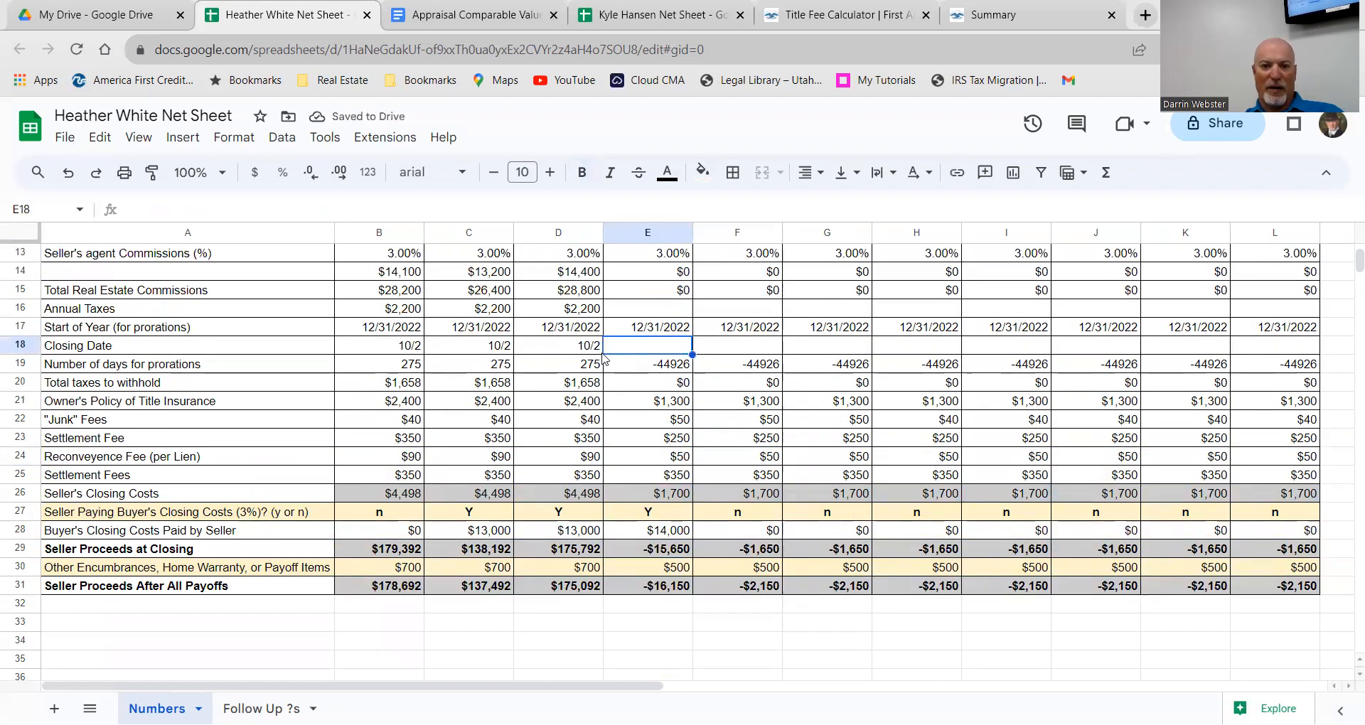
Step: Give Offer 1 an October 2 closing date in E18, copied across from List High's D18
{"action": "left_click", "coordinate": [596, 348]}
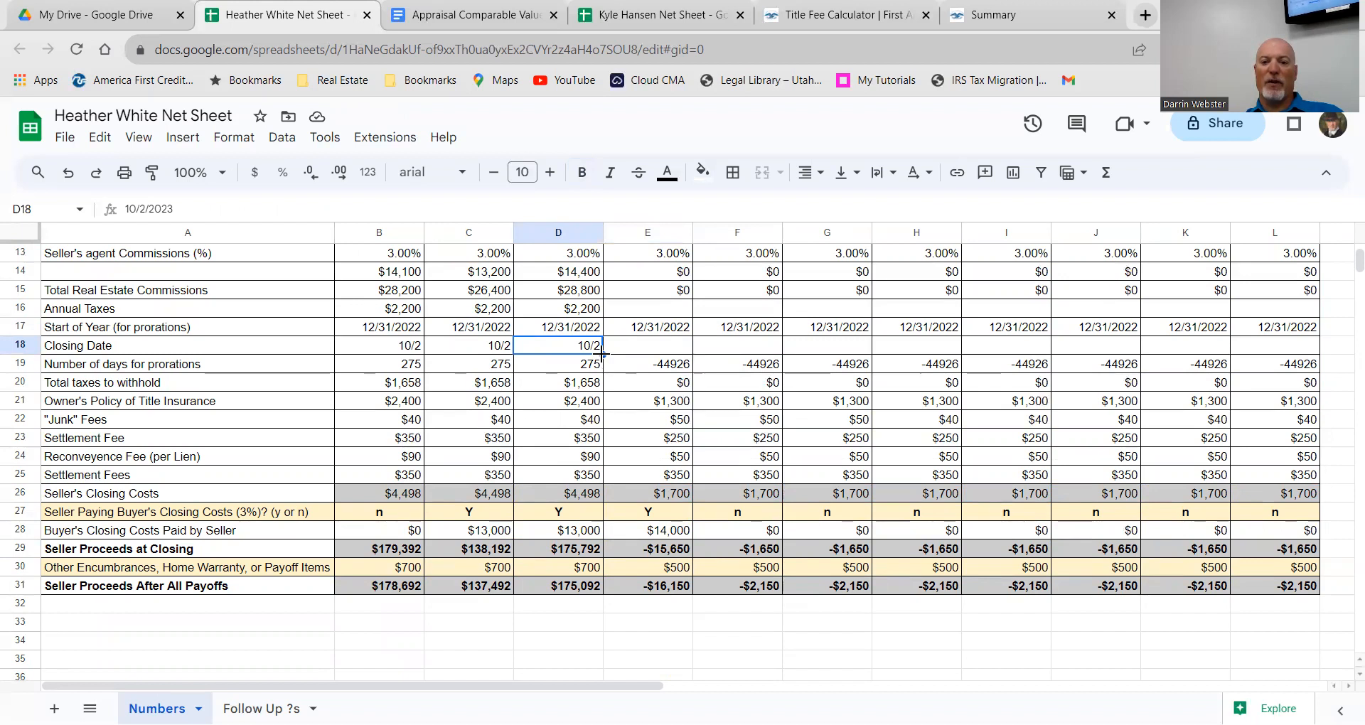
{"action": "left_click_drag", "start_coordinate": [616, 351], "coordinate": [603, 366]}
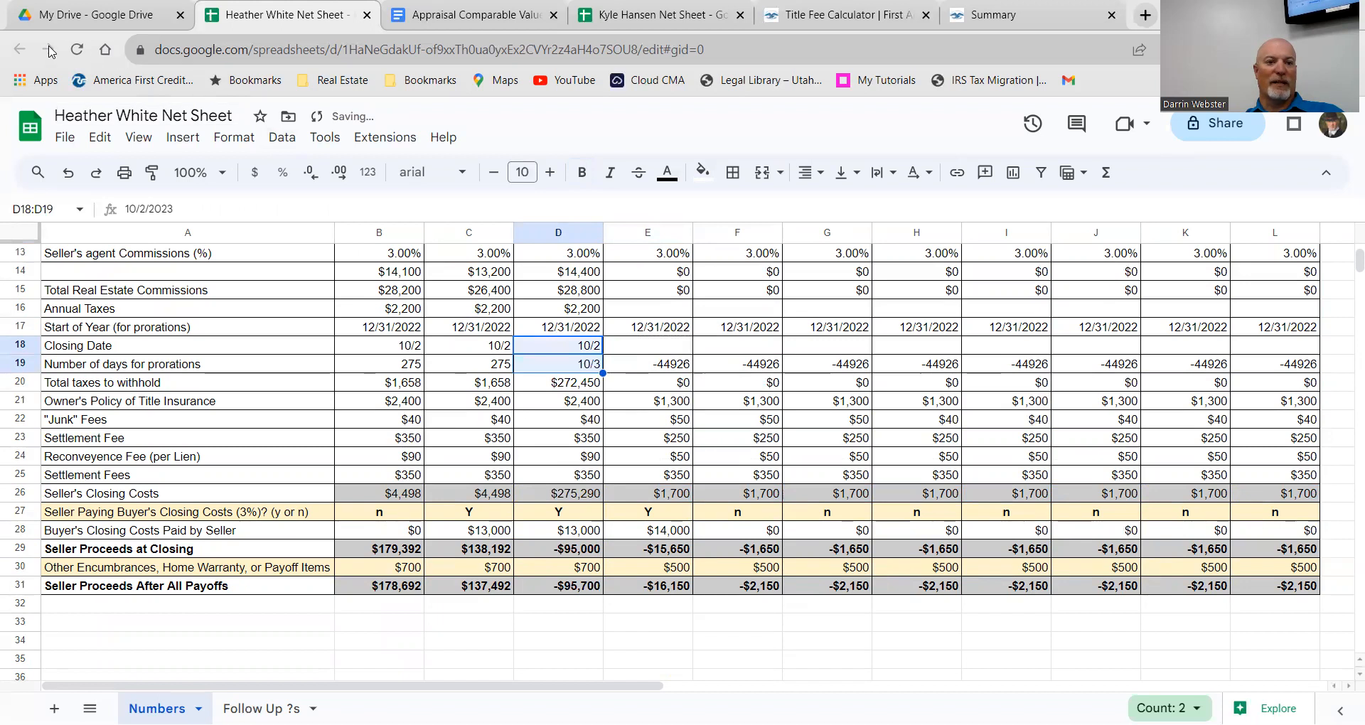
{"action": "left_click", "coordinate": [68, 173]}
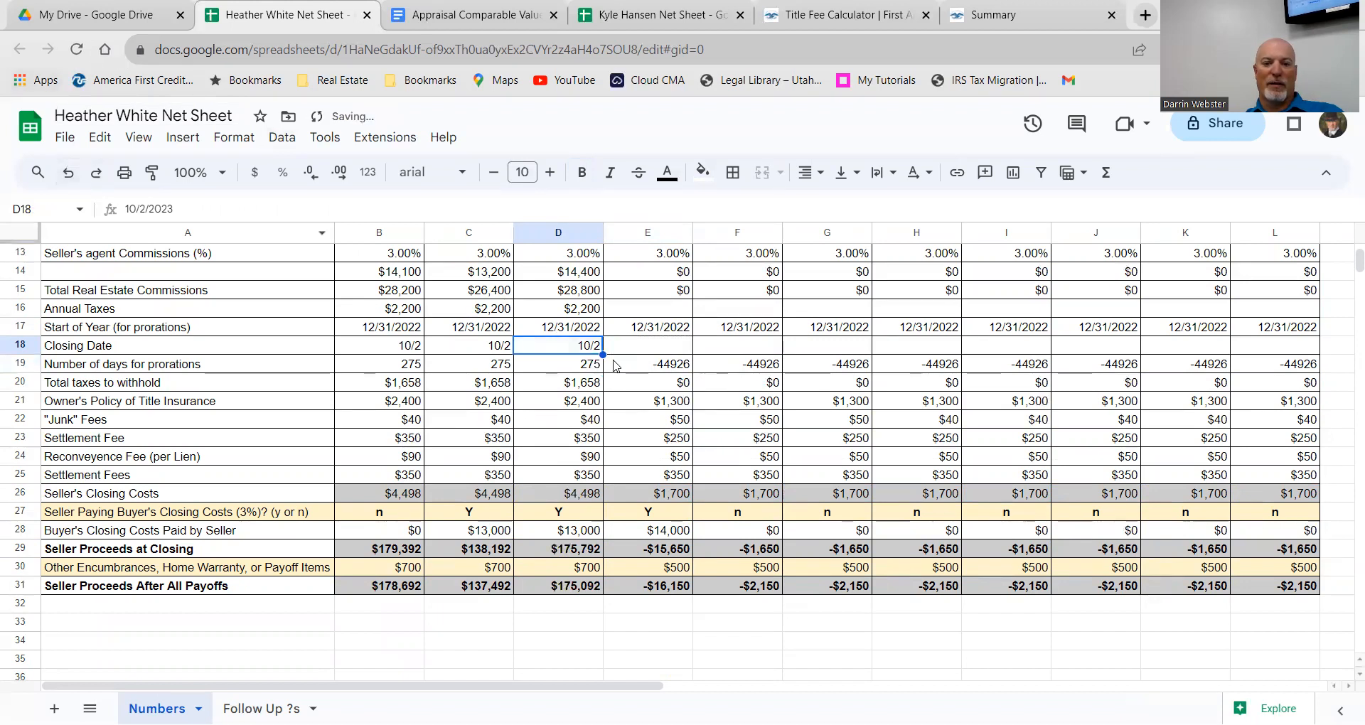
{"action": "left_click_drag", "start_coordinate": [603, 354], "coordinate": [675, 349]}
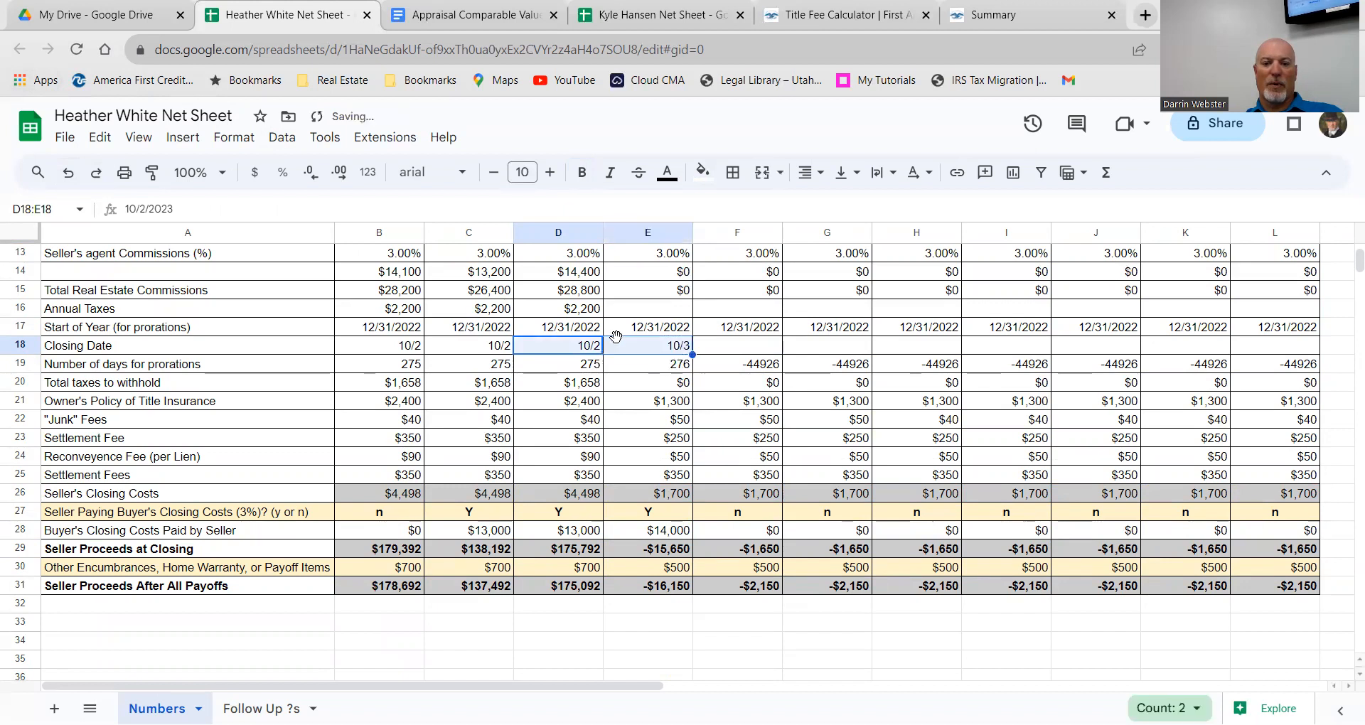
{"action": "double_click", "coordinate": [672, 348]}
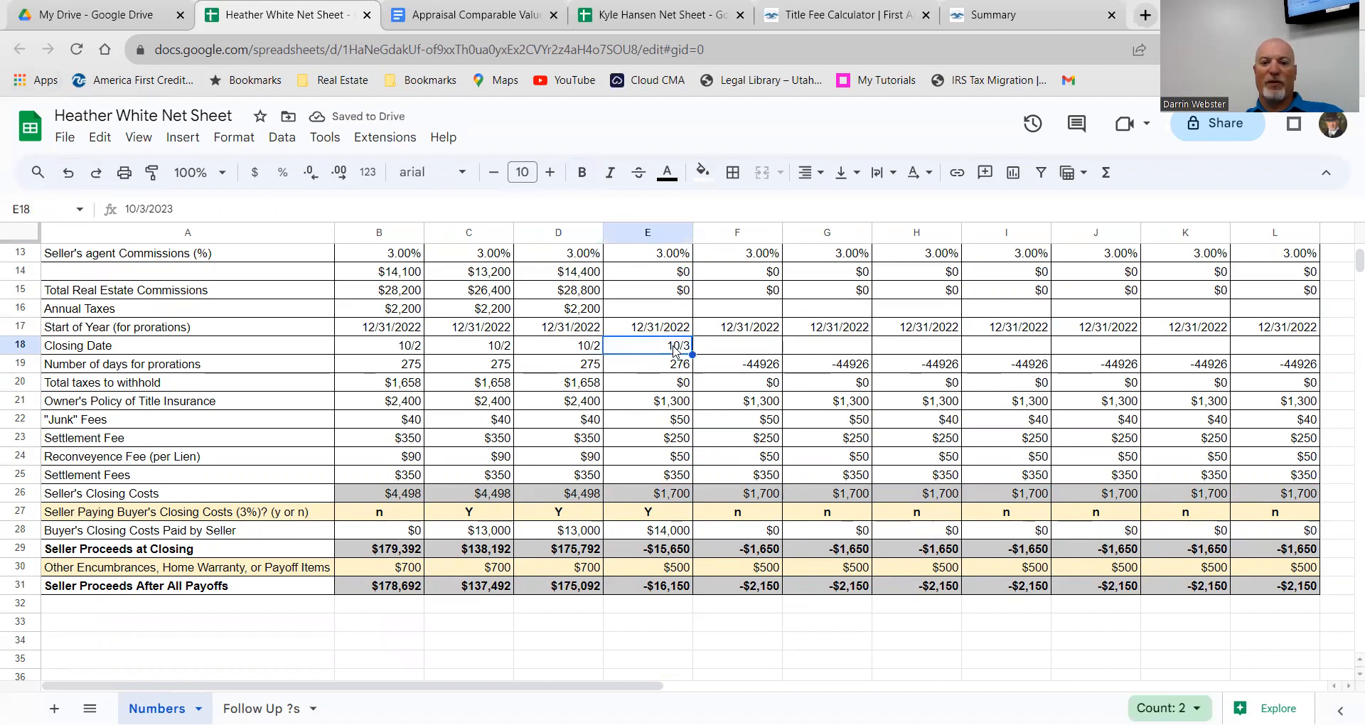
{"action": "left_click", "coordinate": [611, 416]}
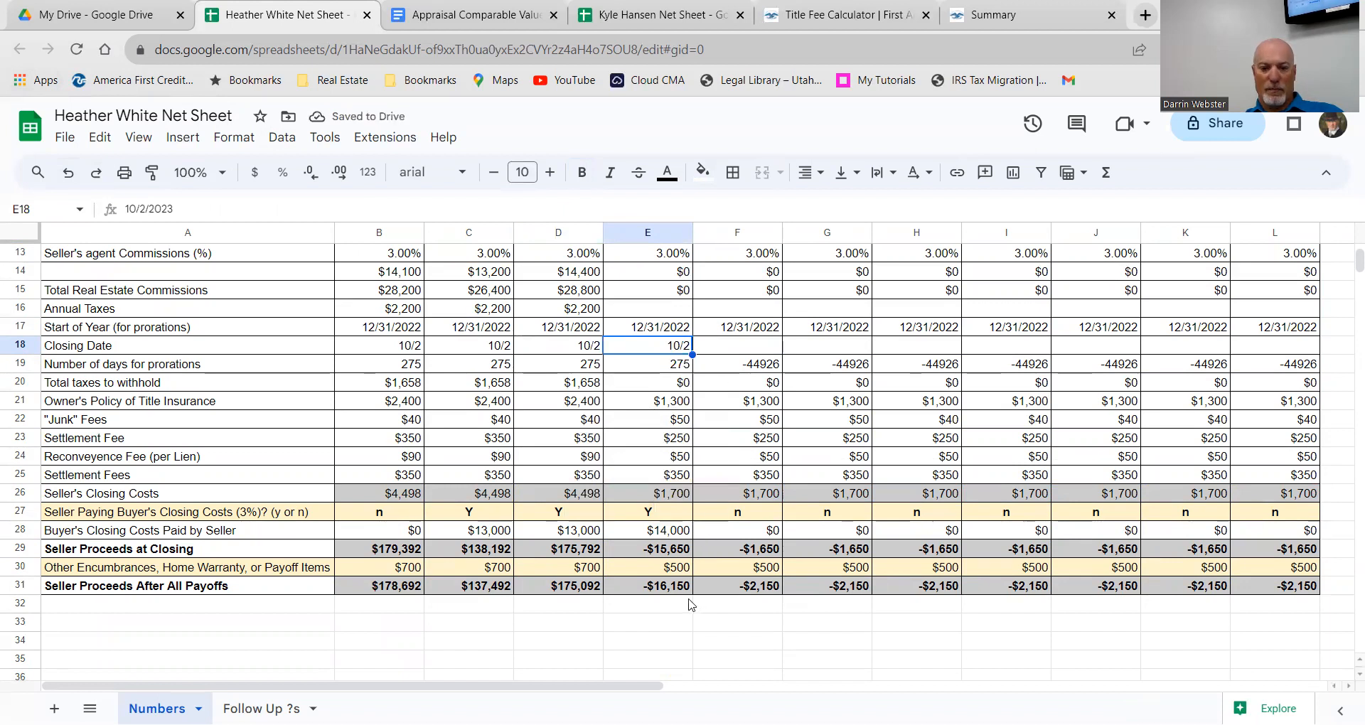
{"action": "scroll", "coordinate": [661, 504], "scroll_direction": "up", "scroll_amount": 4}
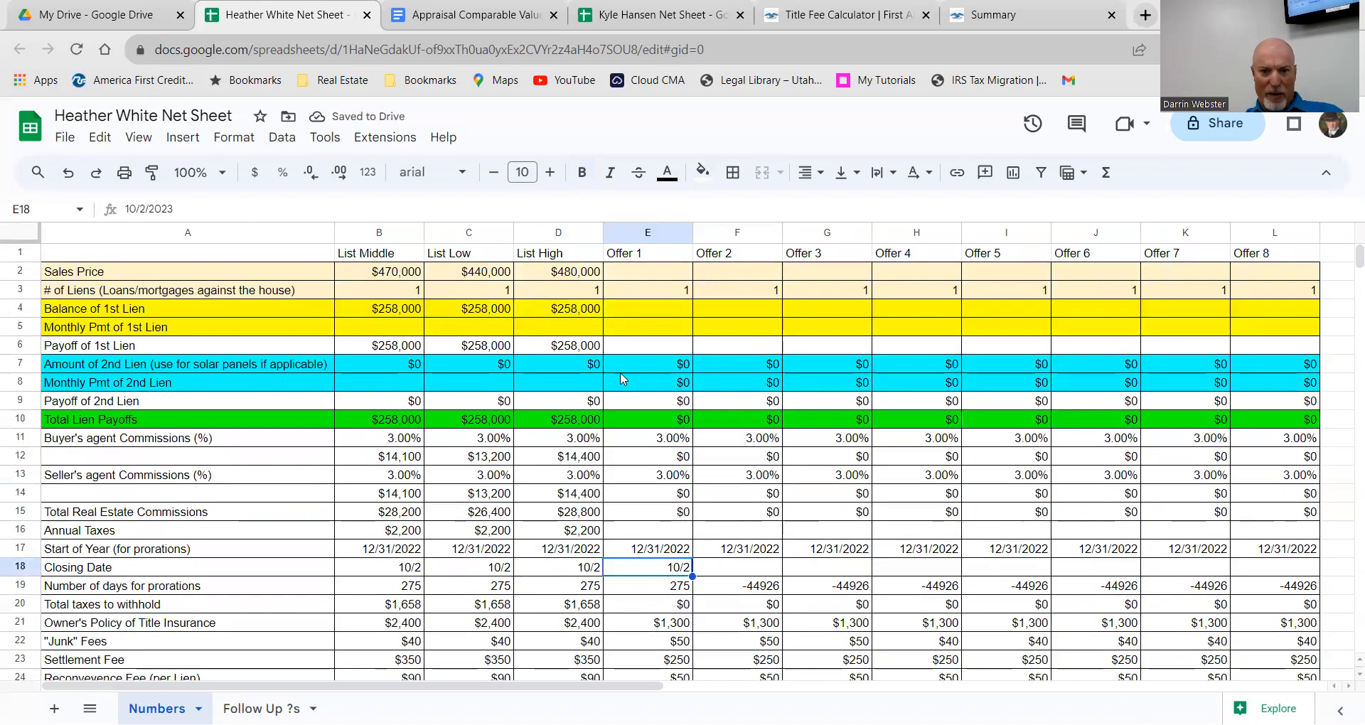
{"action": "scroll", "coordinate": [605, 378], "scroll_direction": "down", "scroll_amount": 3}
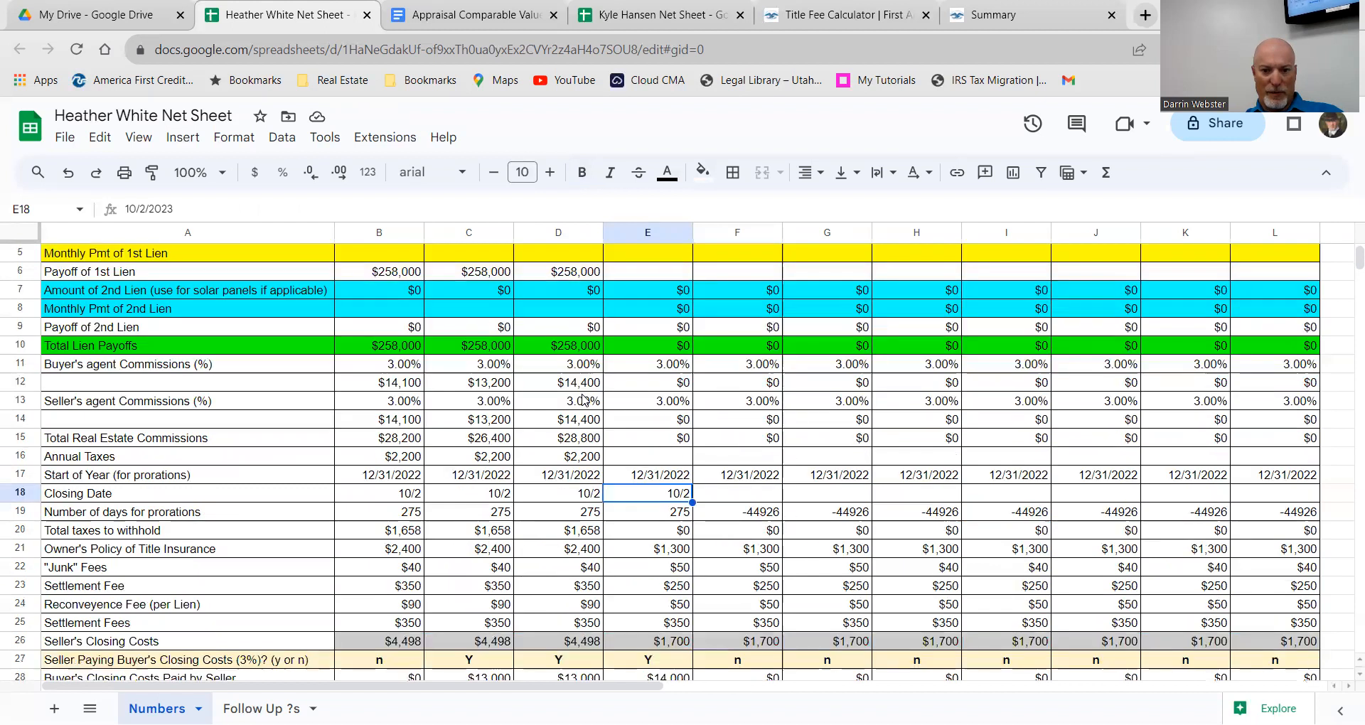
{"action": "scroll", "coordinate": [583, 399], "scroll_direction": "up", "scroll_amount": 1}
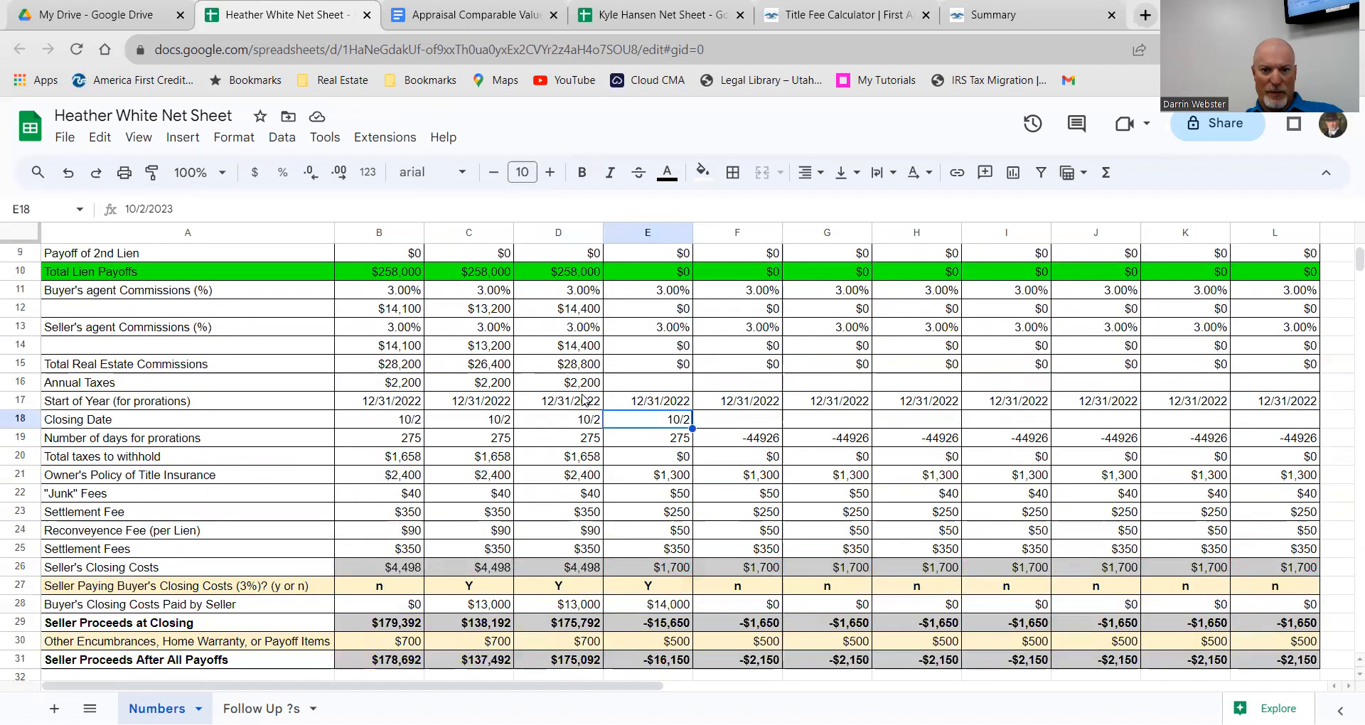
{"action": "scroll", "coordinate": [583, 399], "scroll_direction": "up", "scroll_amount": 3}
{"action": "scroll", "coordinate": [584, 433], "scroll_direction": "down", "scroll_amount": 5}
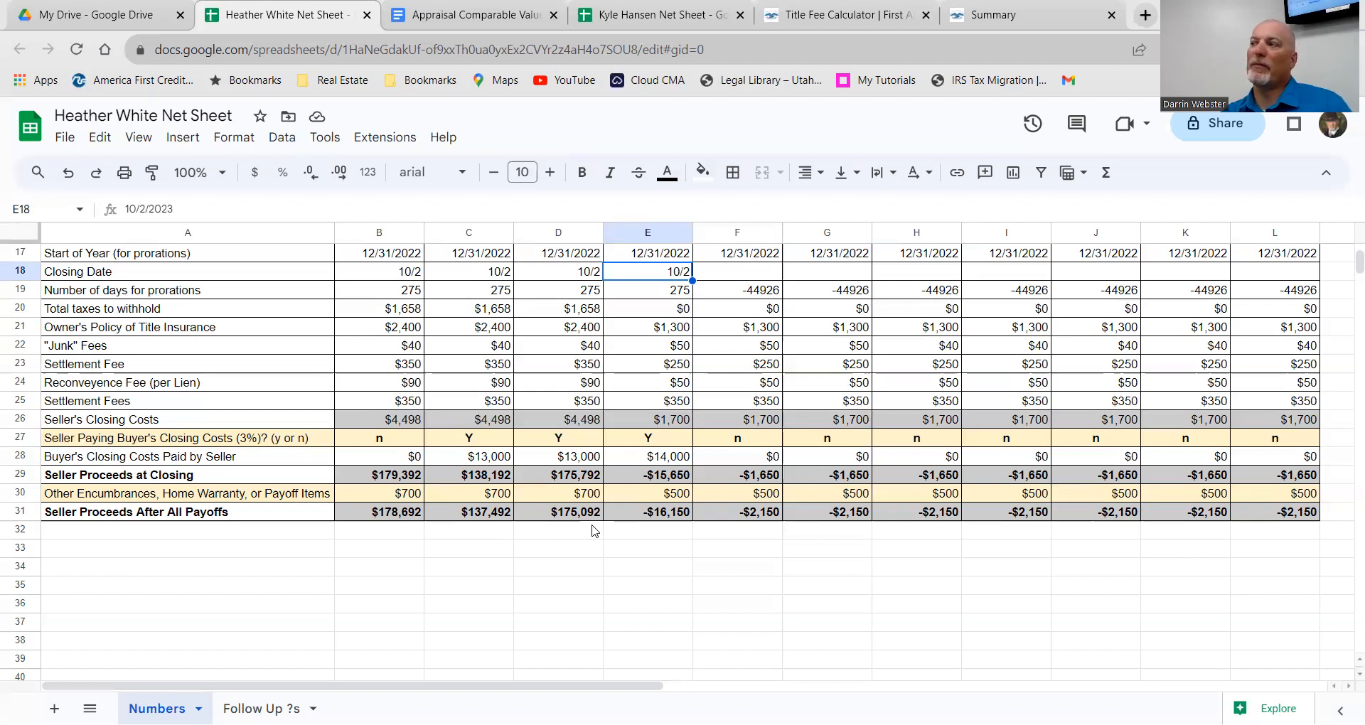
{"action": "left_click", "coordinate": [626, 14]}
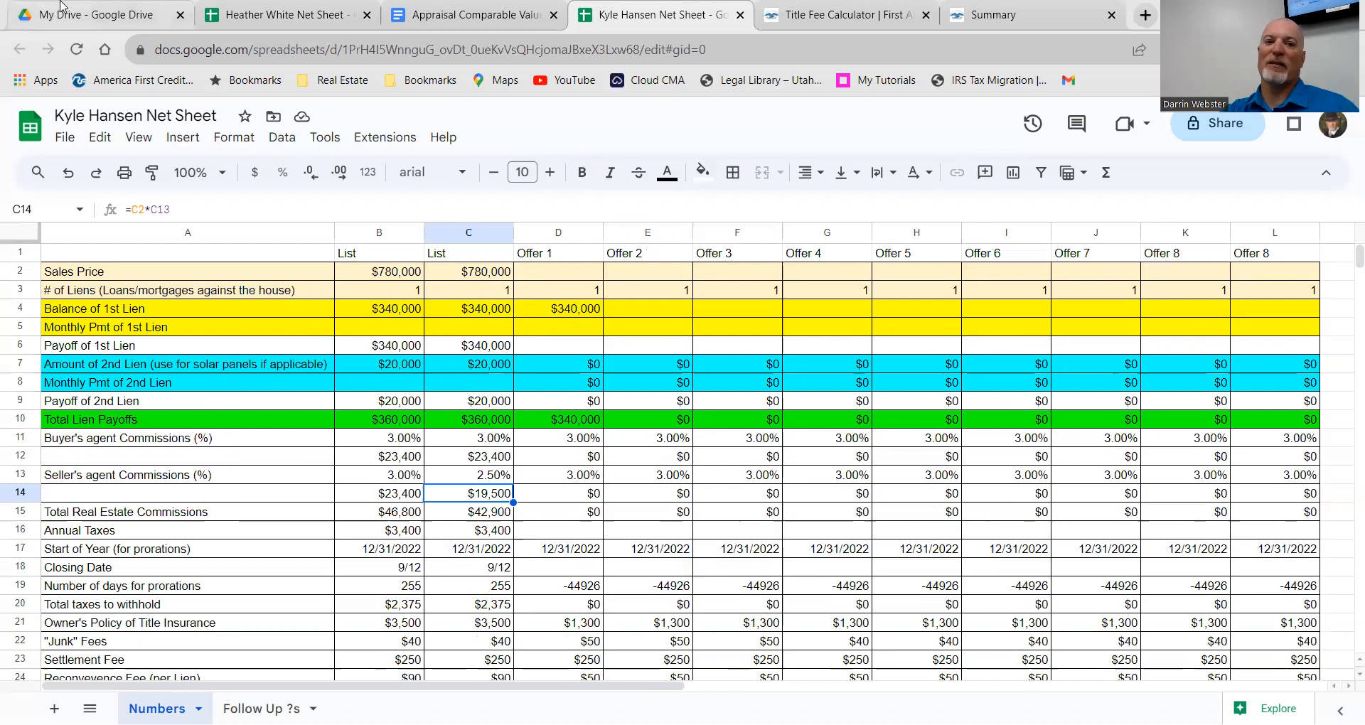
{"action": "left_click", "coordinate": [281, 16]}
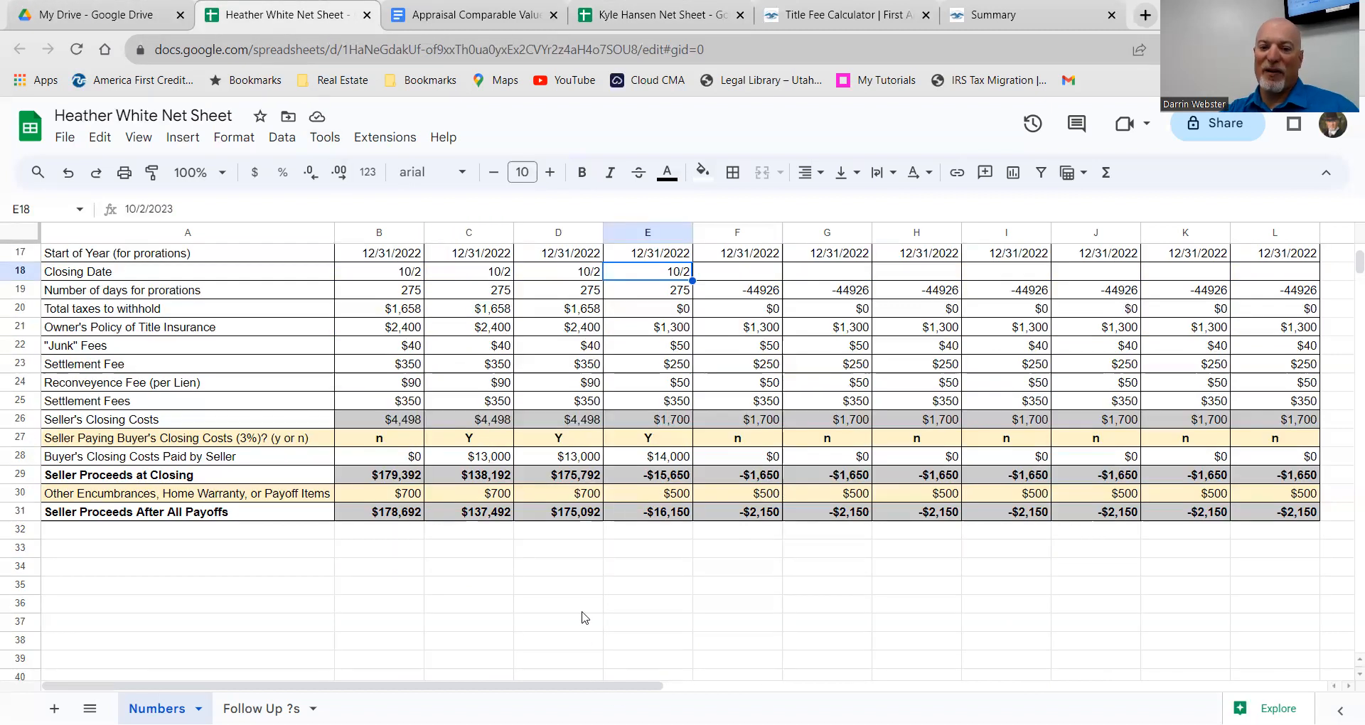